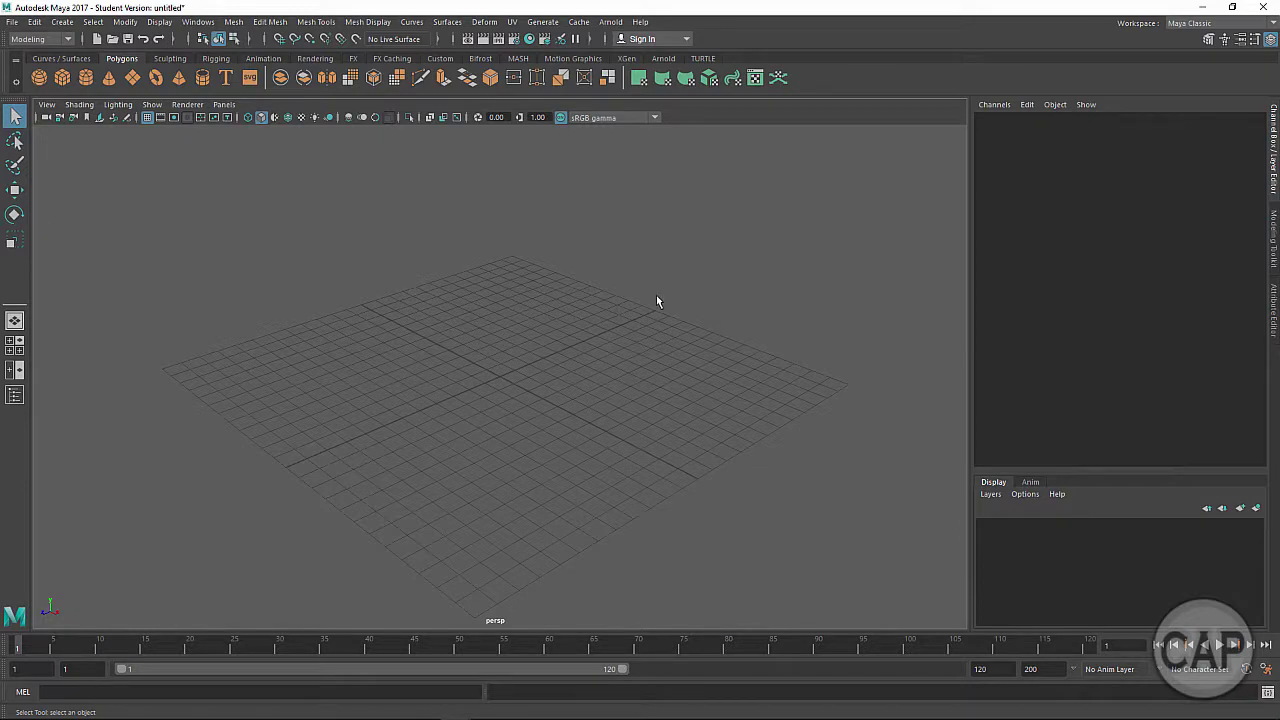
Switch to the four-view layout, enlarge the top view, then maximize the perspective view.
key("space")
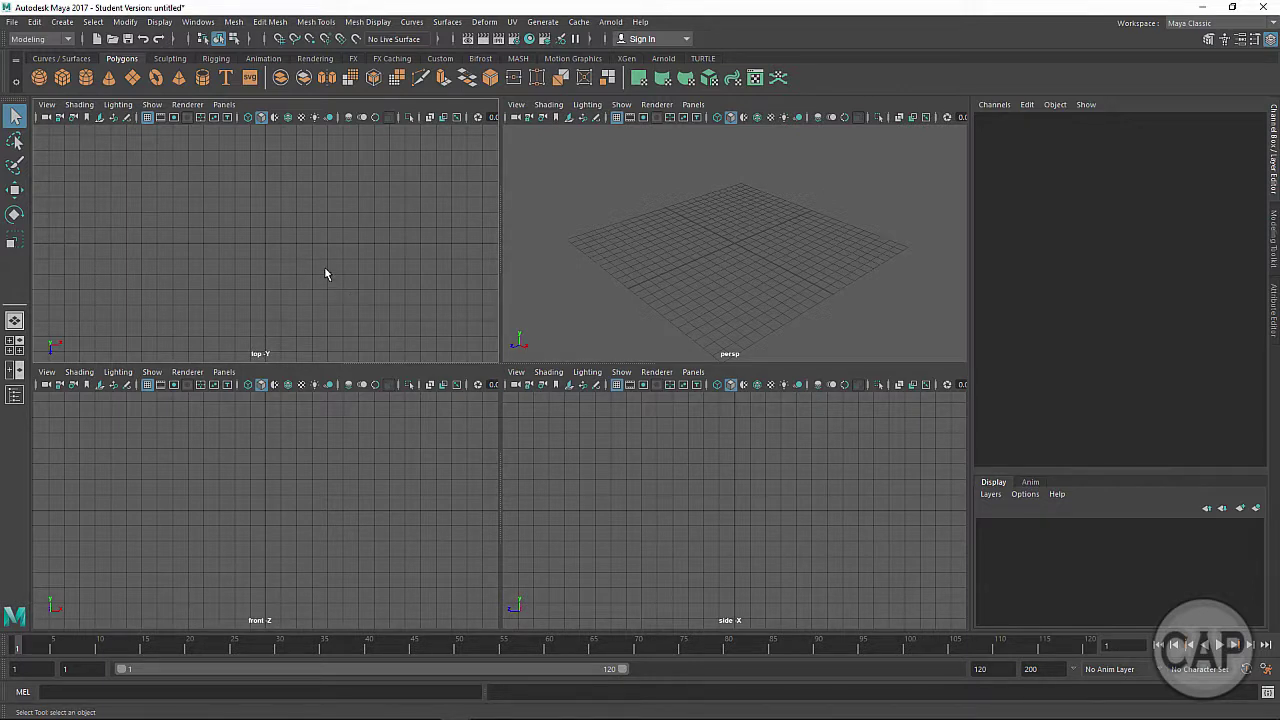
key("space")
key("space")
key("space")
key("space")
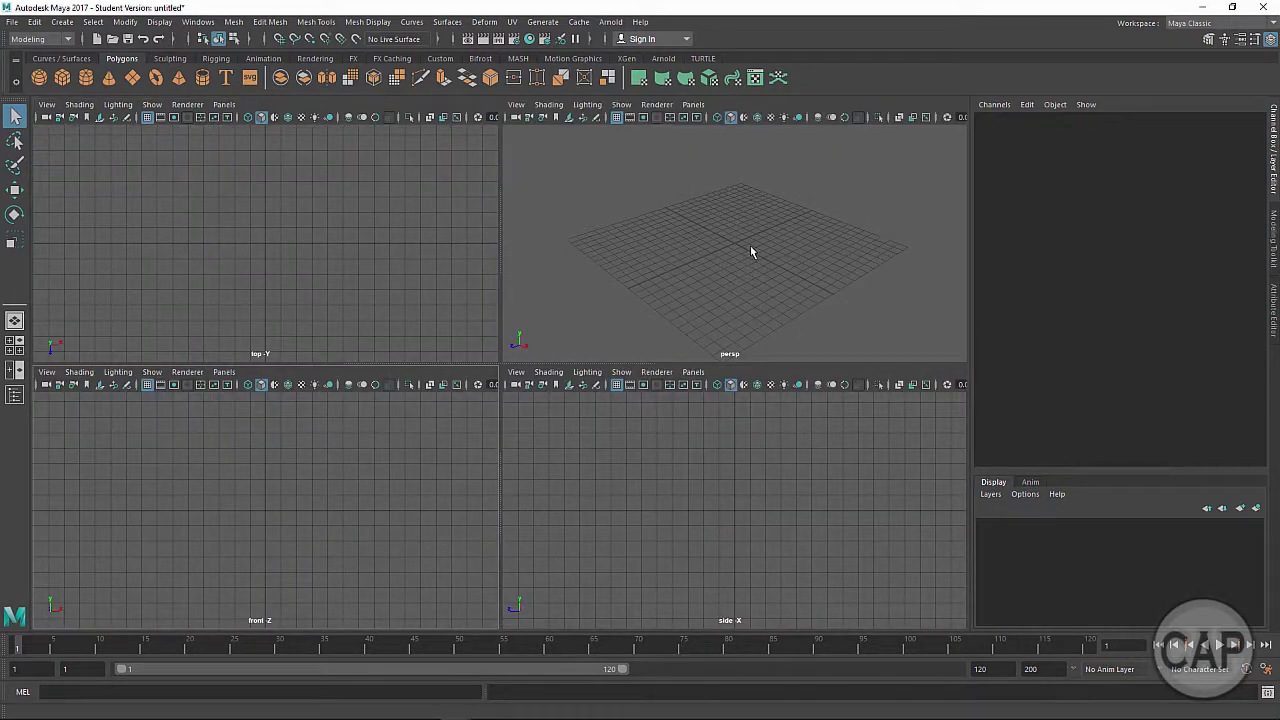
key("space")
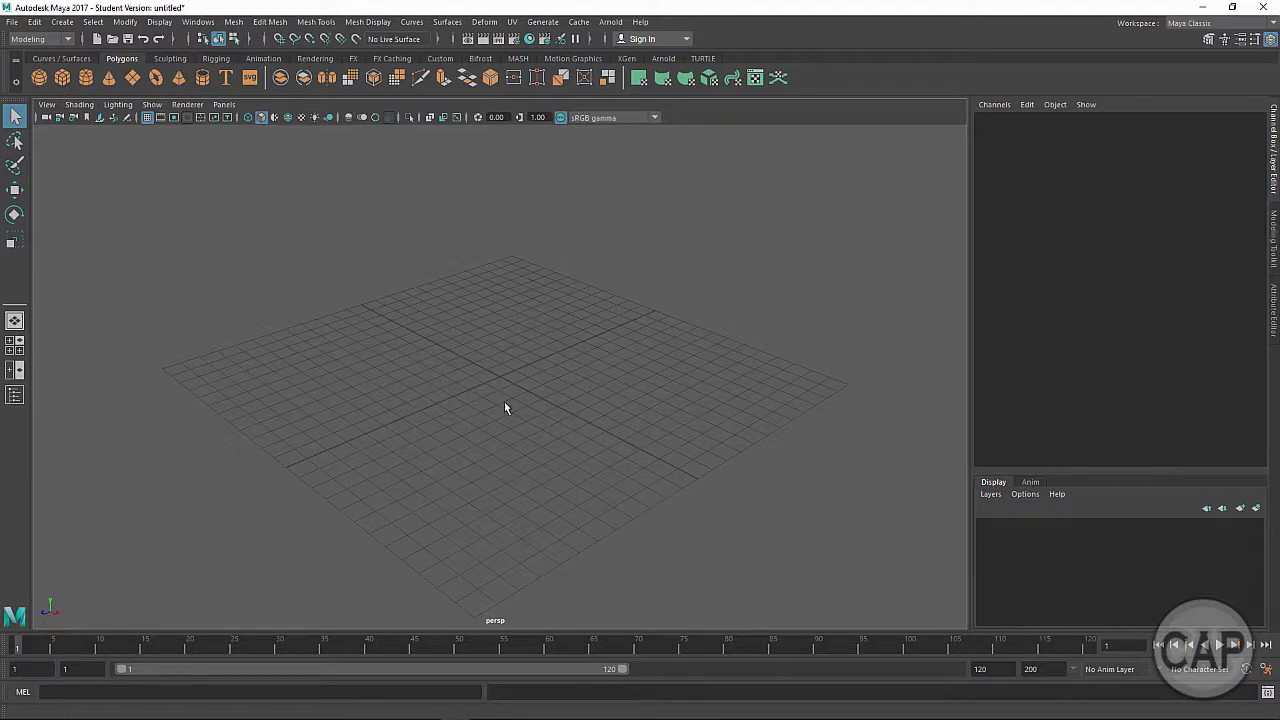
Tumble the persp camera slightly around the grid and dolly it in and out twice.
left_click_drag(505, 403, 458, 402, "alt")
right_click_drag(459, 401, 765, 378, "alt")
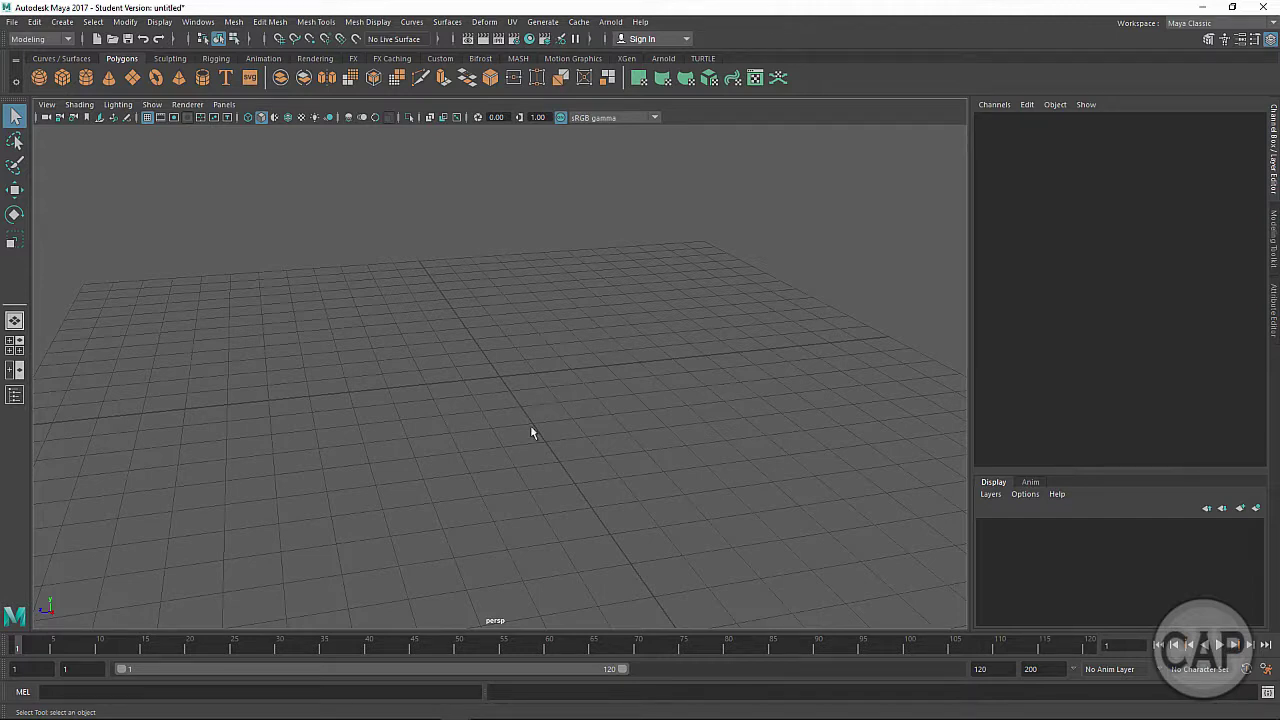
right_click_drag(476, 449, 223, 412, "alt")
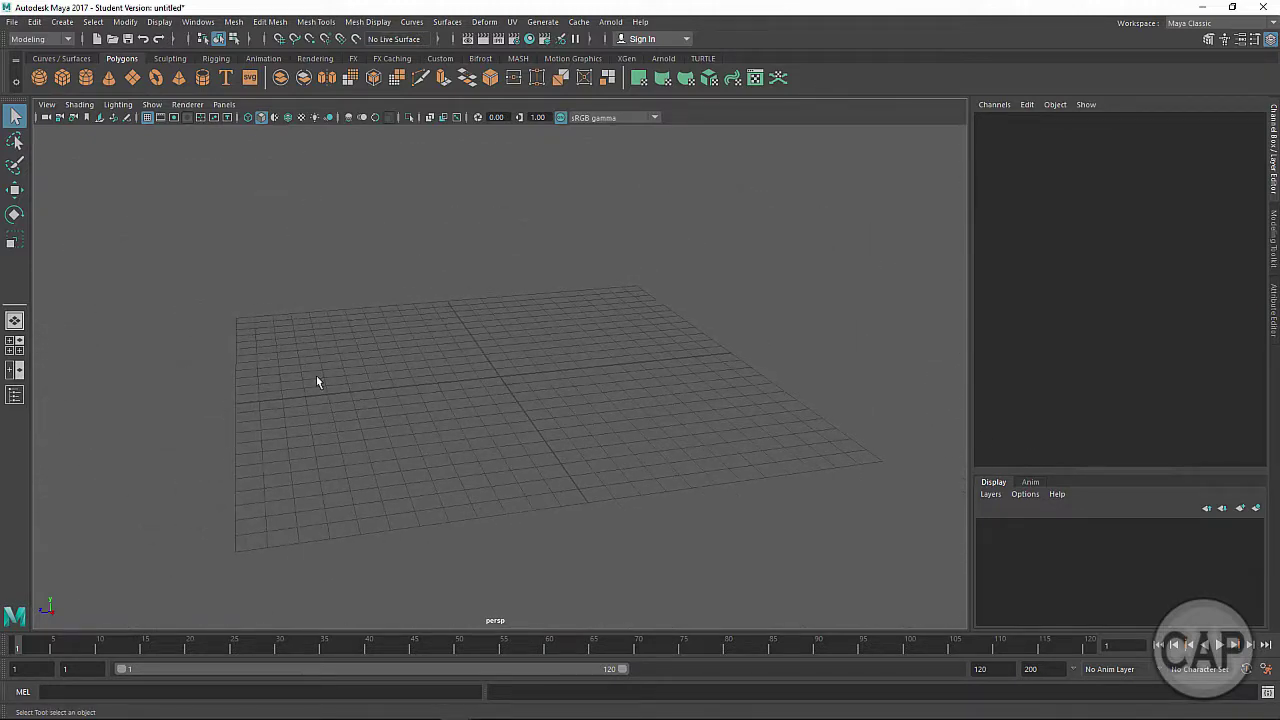
Track and tumble the perspective camera, looking down on the grid from new angles.
middle_click(526, 379, "alt")
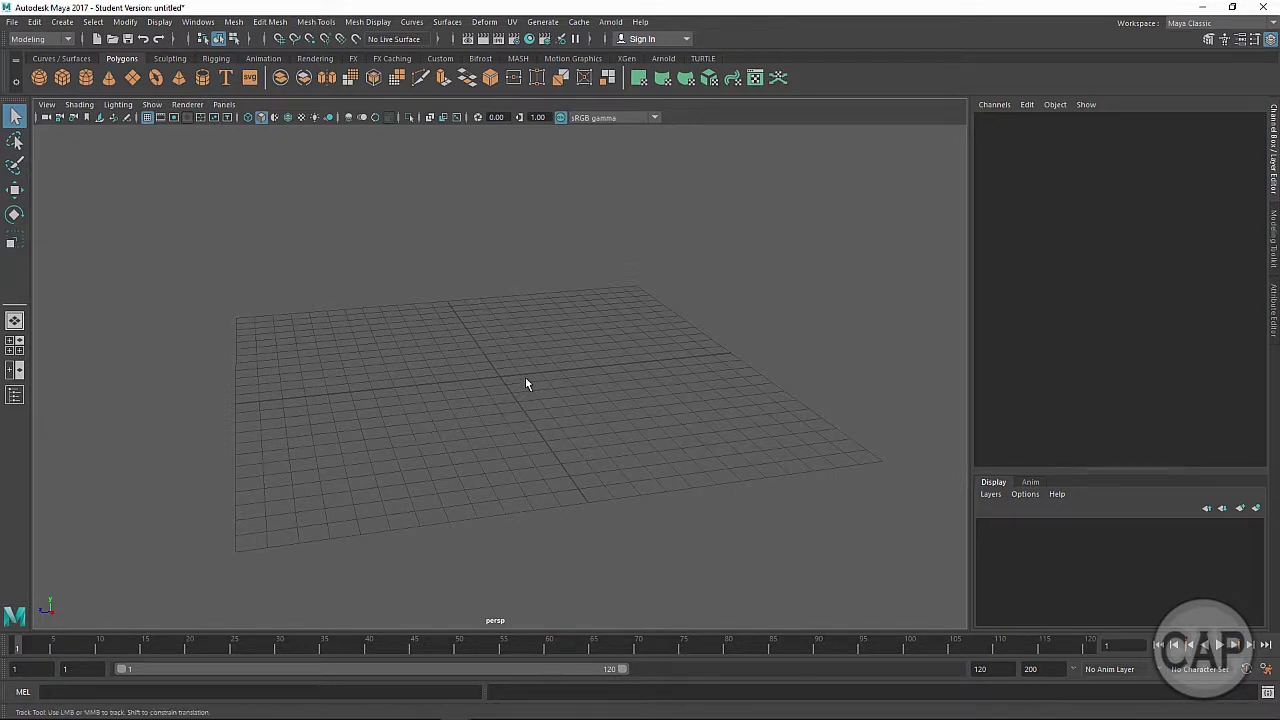
middle_click_drag(526, 380, 527, 418, "alt")
mouse_move(525, 413)
left_mouse_down("alt")
mouse_move(506, 409)
mouse_move(657, 420)
mouse_move(573, 463)
mouse_move(391, 417)
mouse_move(503, 406)
mouse_move(651, 429)
mouse_move(537, 429)
mouse_move(525, 399)
left_mouse_up("alt")
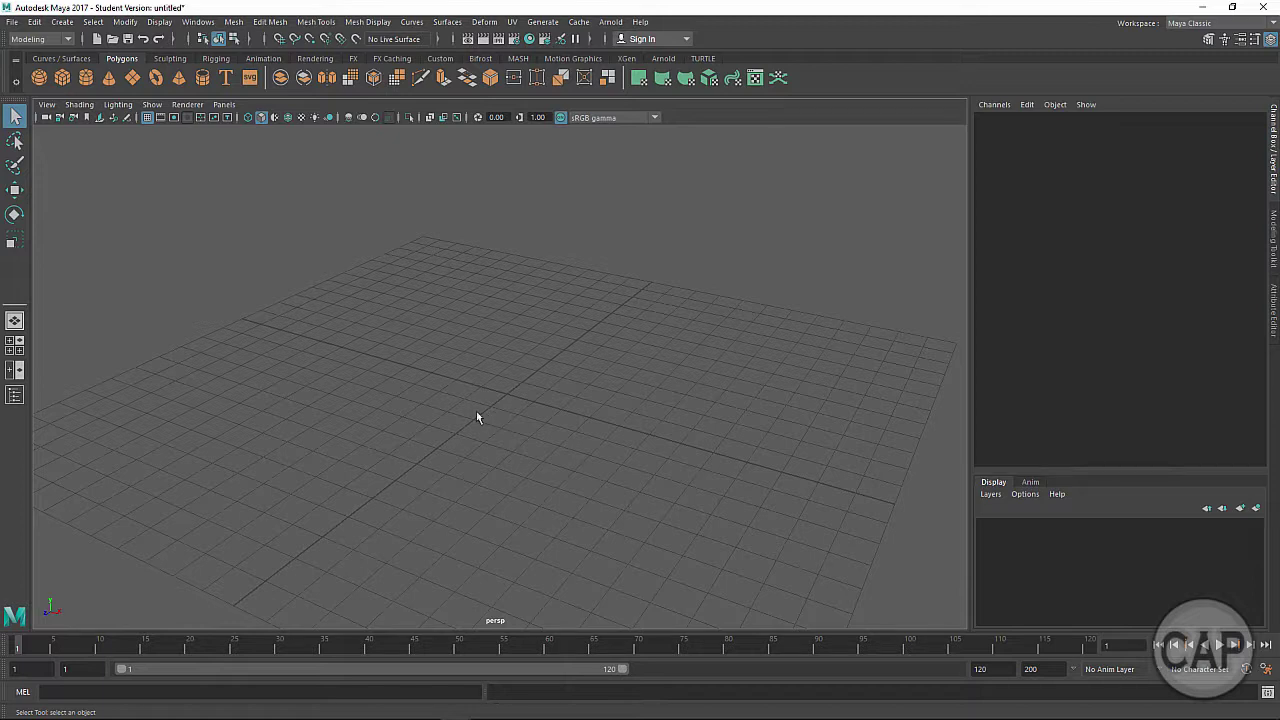
mouse_move(477, 417)
left_mouse_down("alt")
mouse_move(457, 409)
mouse_move(466, 429)
mouse_move(489, 414)
mouse_move(471, 420)
left_mouse_up("alt")
right_click_drag(471, 420, 509, 416, "alt")
middle_click_drag(509, 416, 558, 402, "alt")
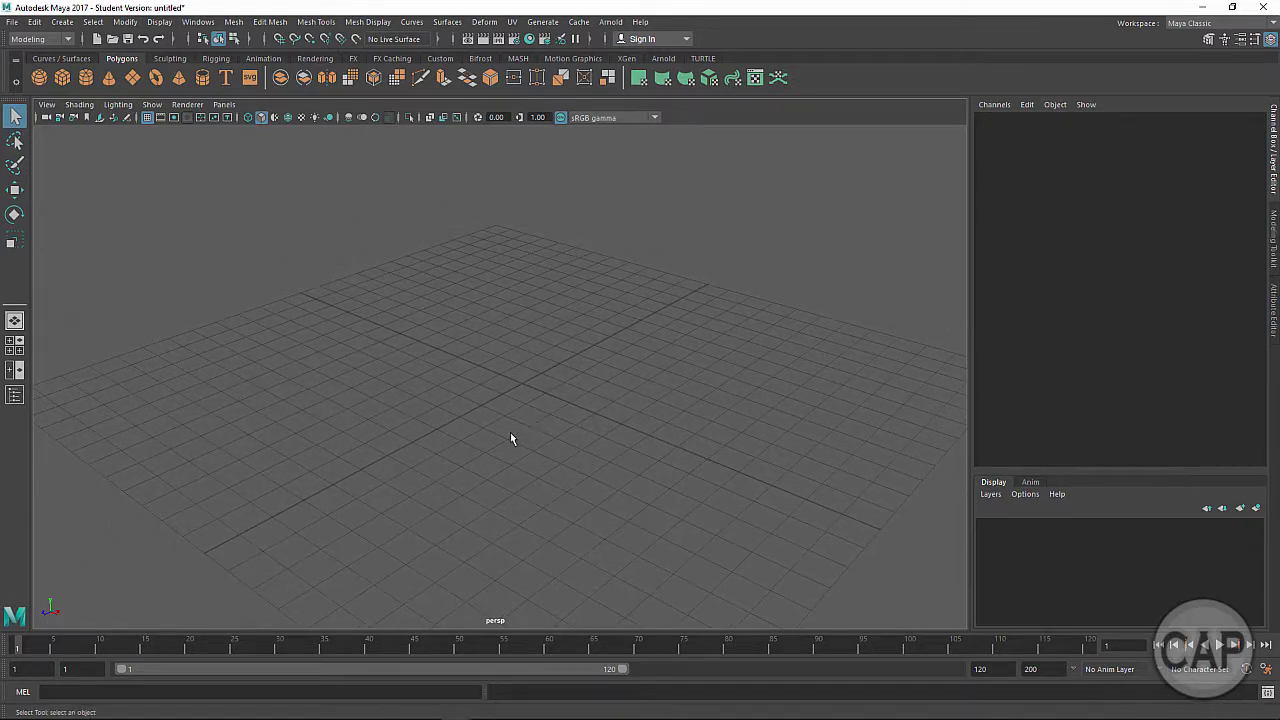
Step back through previous camera views, then wheel-zoom and dolly close to the grid.
key("bracketleft")
key("bracketleft")
key("bracketleft")
key("bracketleft")
scroll(510, 432, "up", 5)
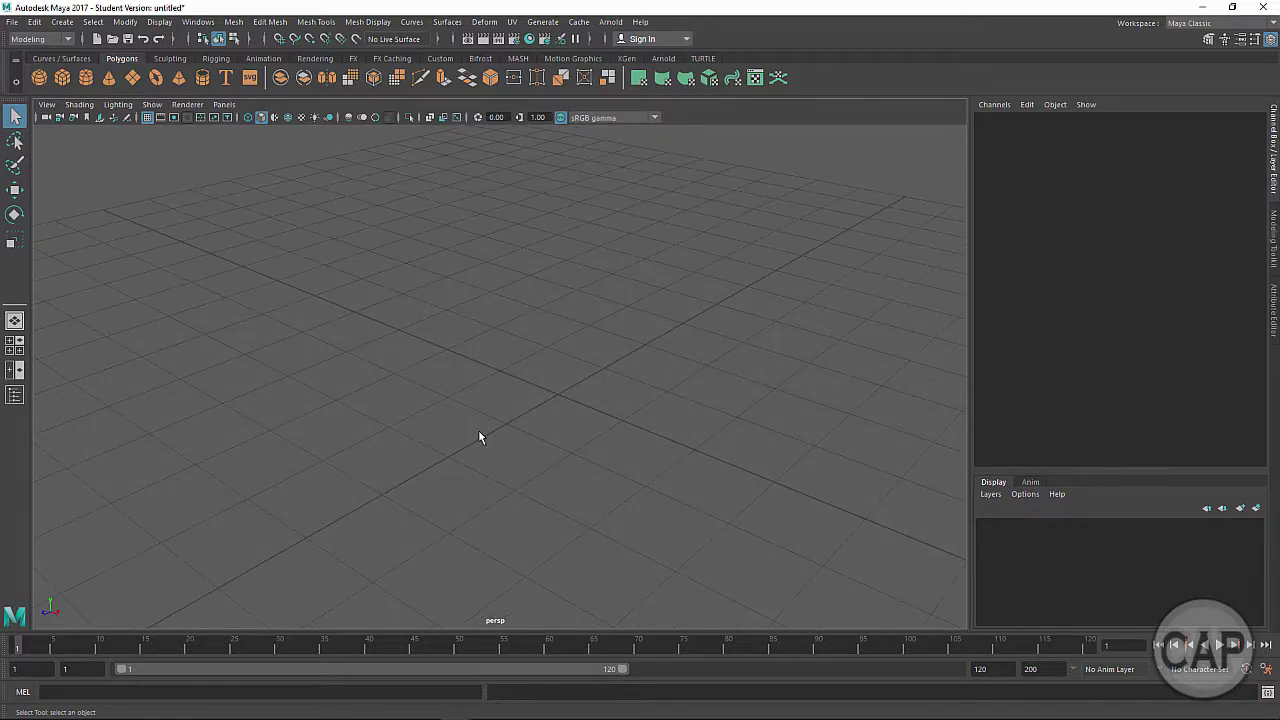
scroll(478, 437, "down", 4)
scroll(478, 437, "up", 5)
scroll(478, 437, "up", 3)
scroll(478, 437, "down", 8)
scroll(478, 437, "up", 2)
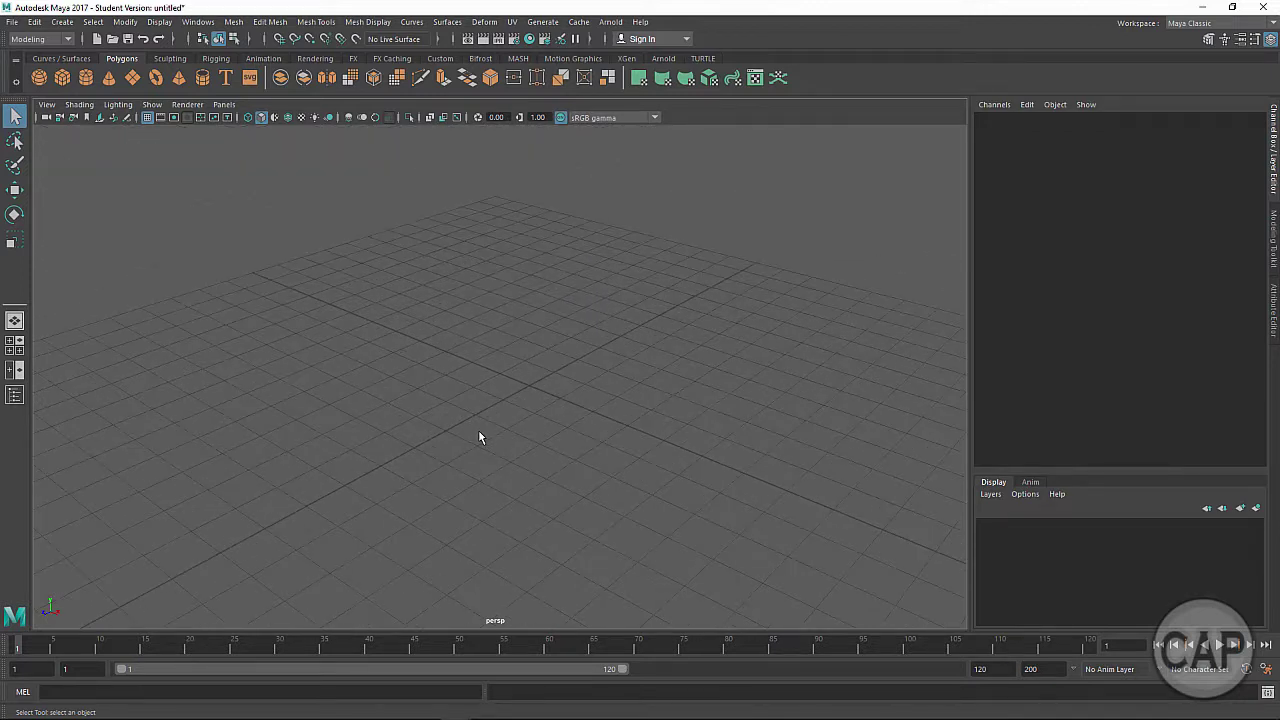
mouse_move(480, 434)
right_mouse_down("alt")
mouse_move(746, 469)
mouse_move(309, 437)
mouse_move(743, 466)
mouse_move(414, 441)
mouse_move(466, 449)
right_mouse_up("alt")
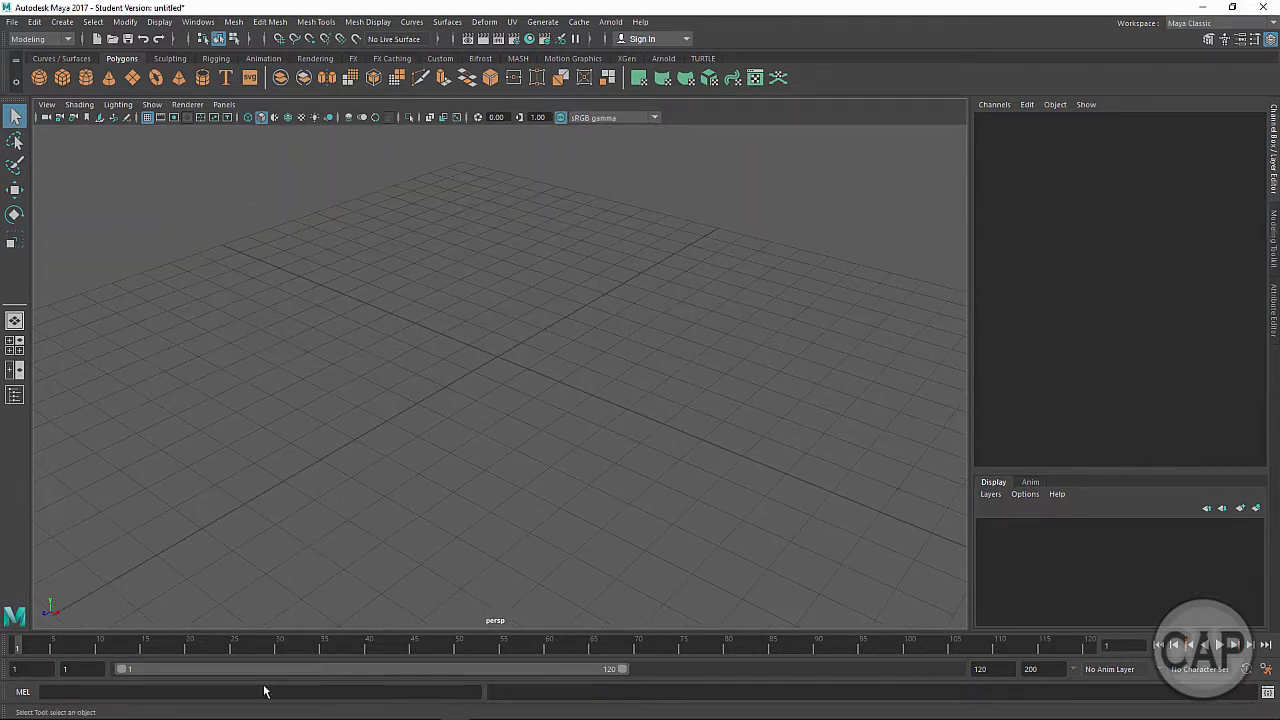
In the browser's Maya Help, open 'Tumble, track, dolly, roll, or zoom the camera' and highlight 'Alt + left-drag'.
mouse_move(455, 718)
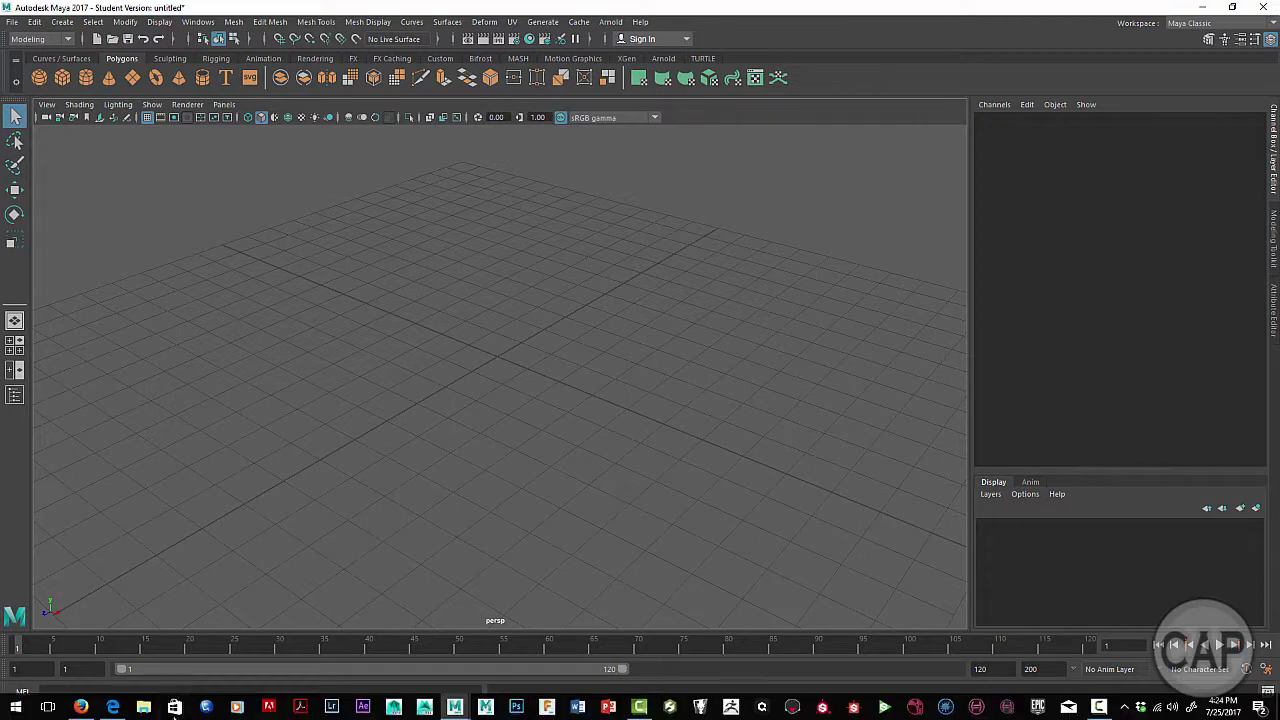
left_click(81, 708)
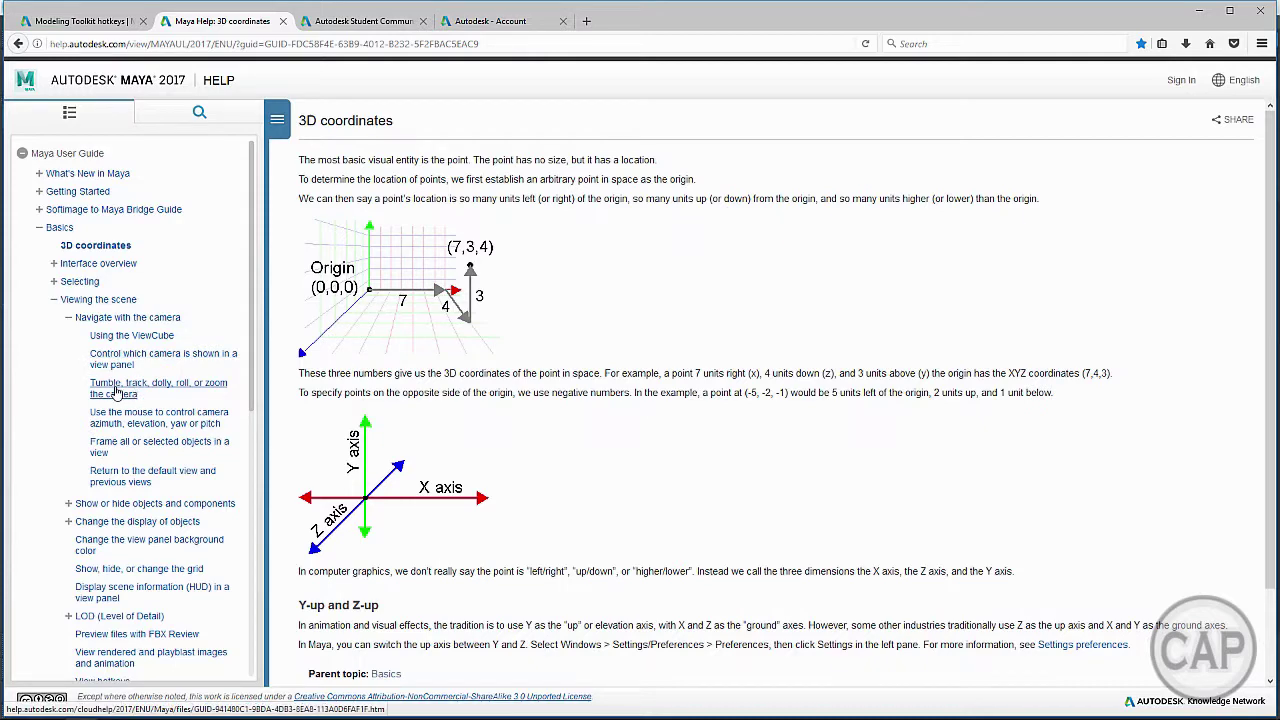
left_click(116, 393)
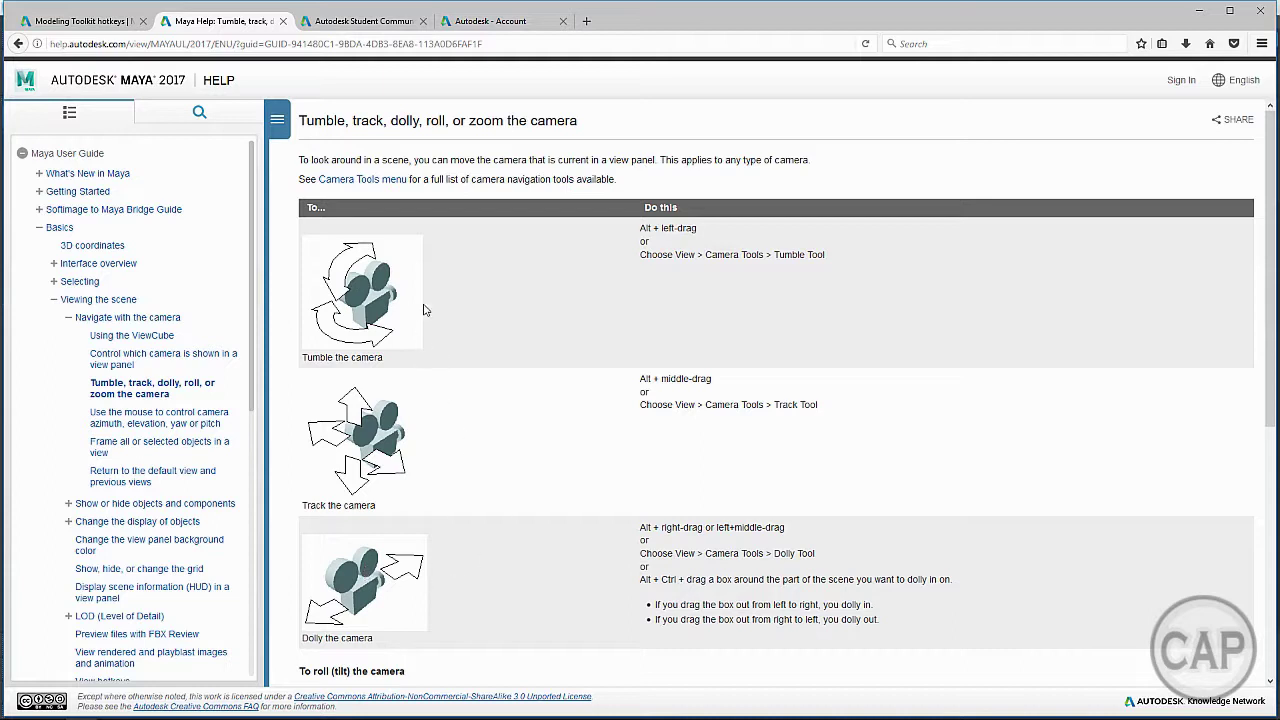
left_click_drag(710, 232, 641, 227)
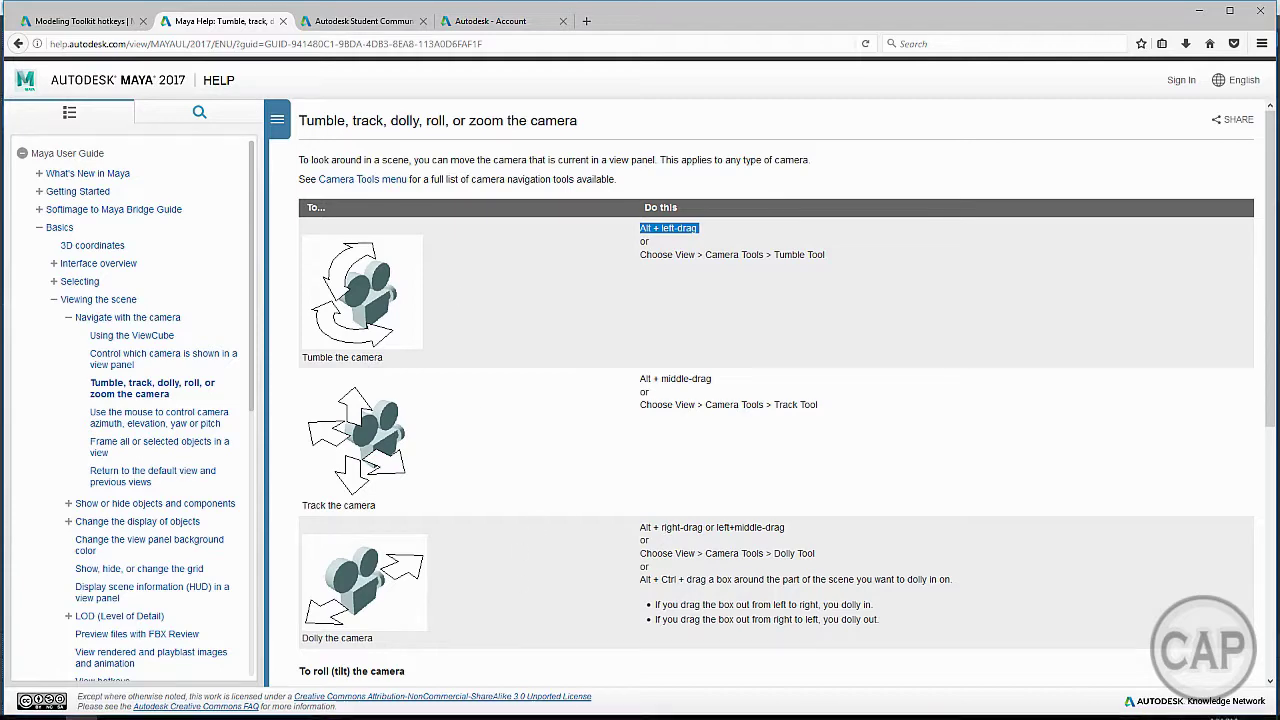
Back in Maya, zoom, pan and orbit to a top-down, then angled, view of the grid.
mouse_move(456, 711)
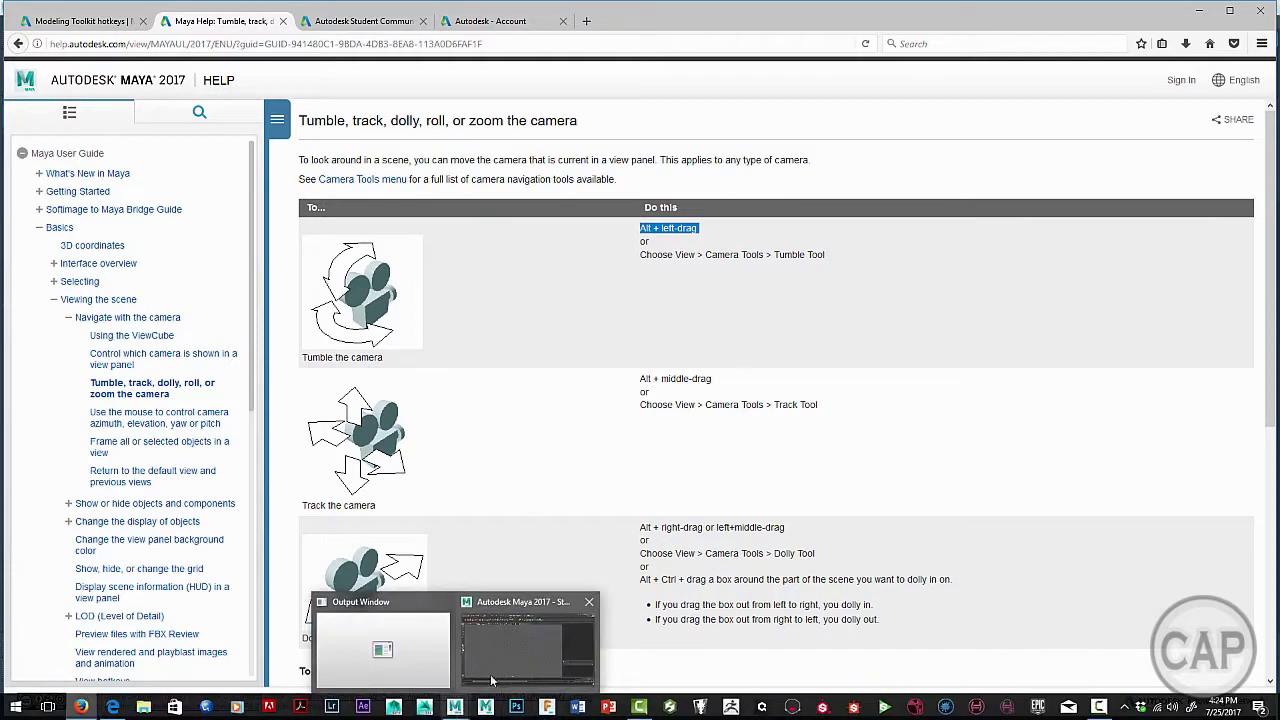
left_click(560, 620)
left_click_drag(487, 419, 467, 356, "alt")
scroll(570, 462, "up", 5)
left_click_drag(557, 466, 663, 477, "alt")
middle_click_drag(663, 477, 688, 393, "alt")
left_click_drag(688, 393, 475, 288, "alt")
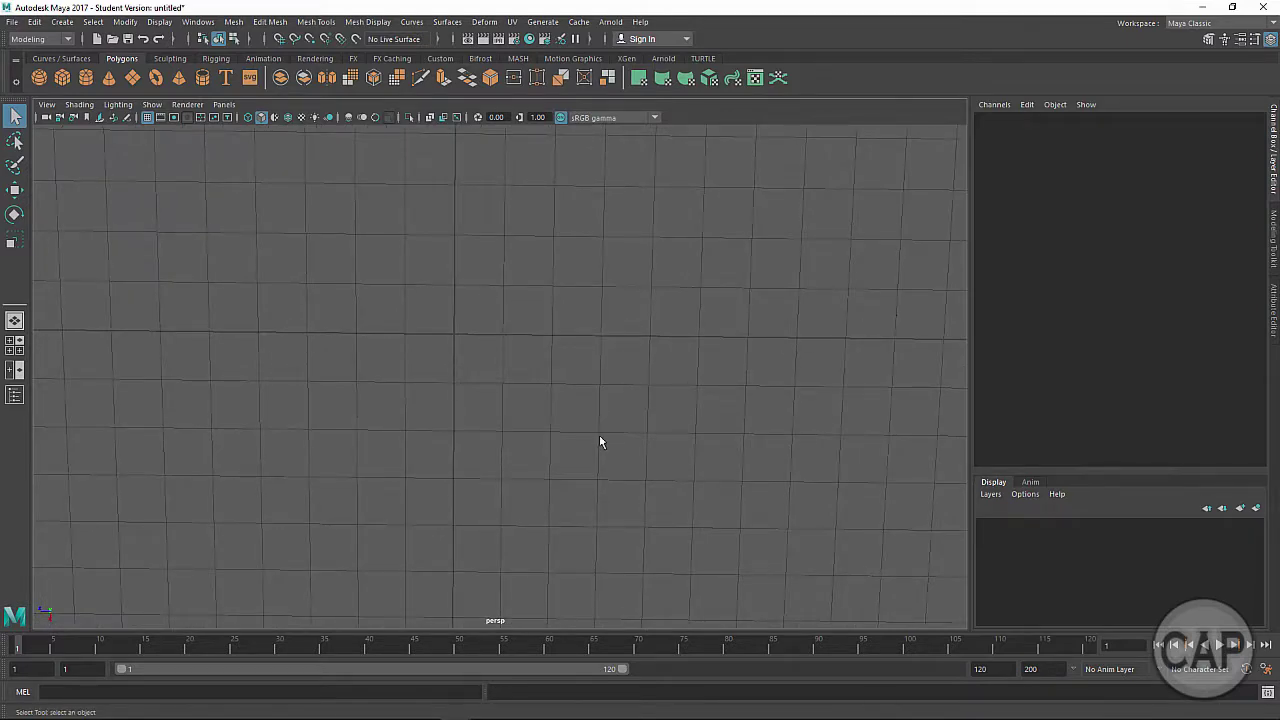
left_click_drag(543, 471, 497, 518, "alt")
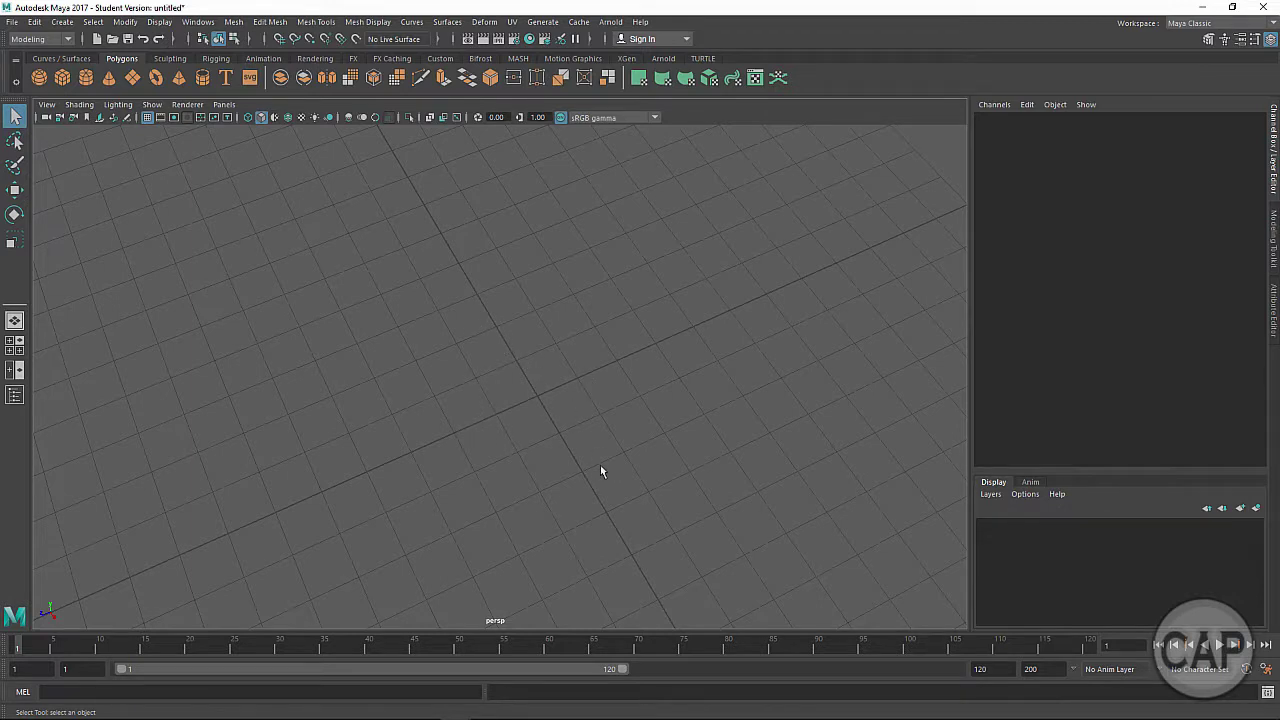
Orbit to a low horizon view, then steeper, dolly back, and swing between top-down and angled views.
left_click_drag(463, 423, 557, 437, "alt")
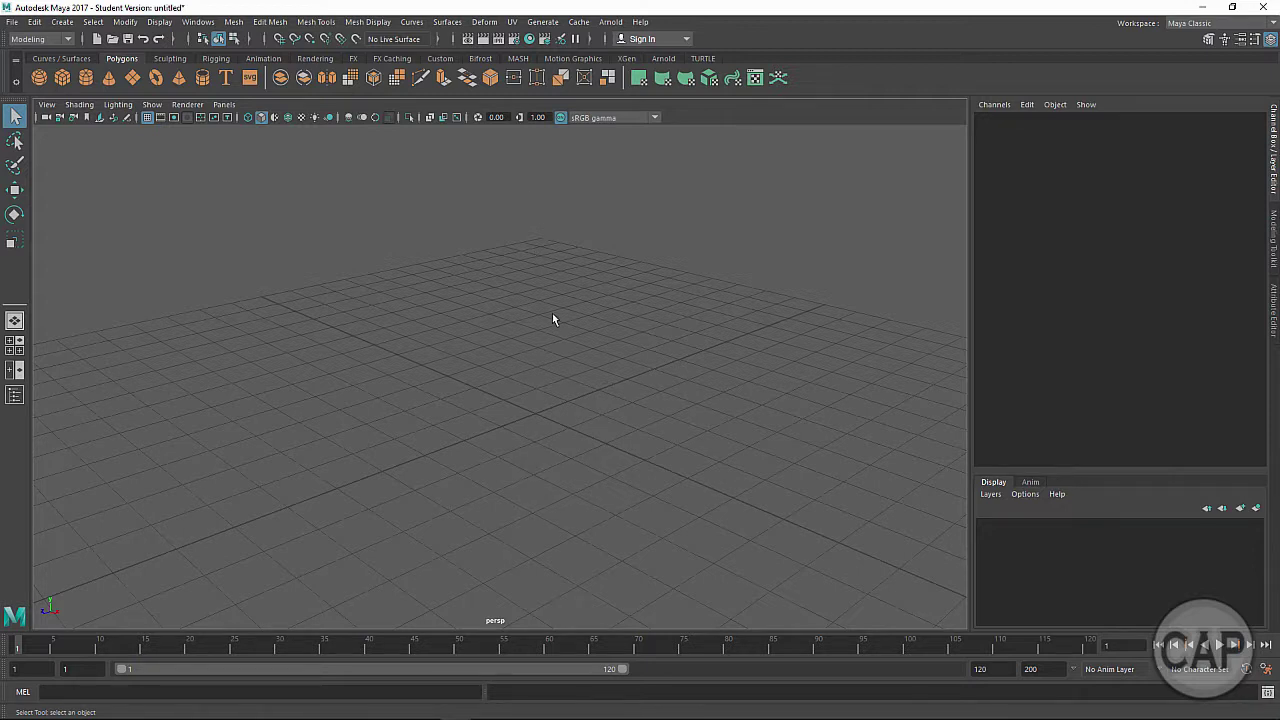
left_click_drag(600, 403, 661, 452, "alt")
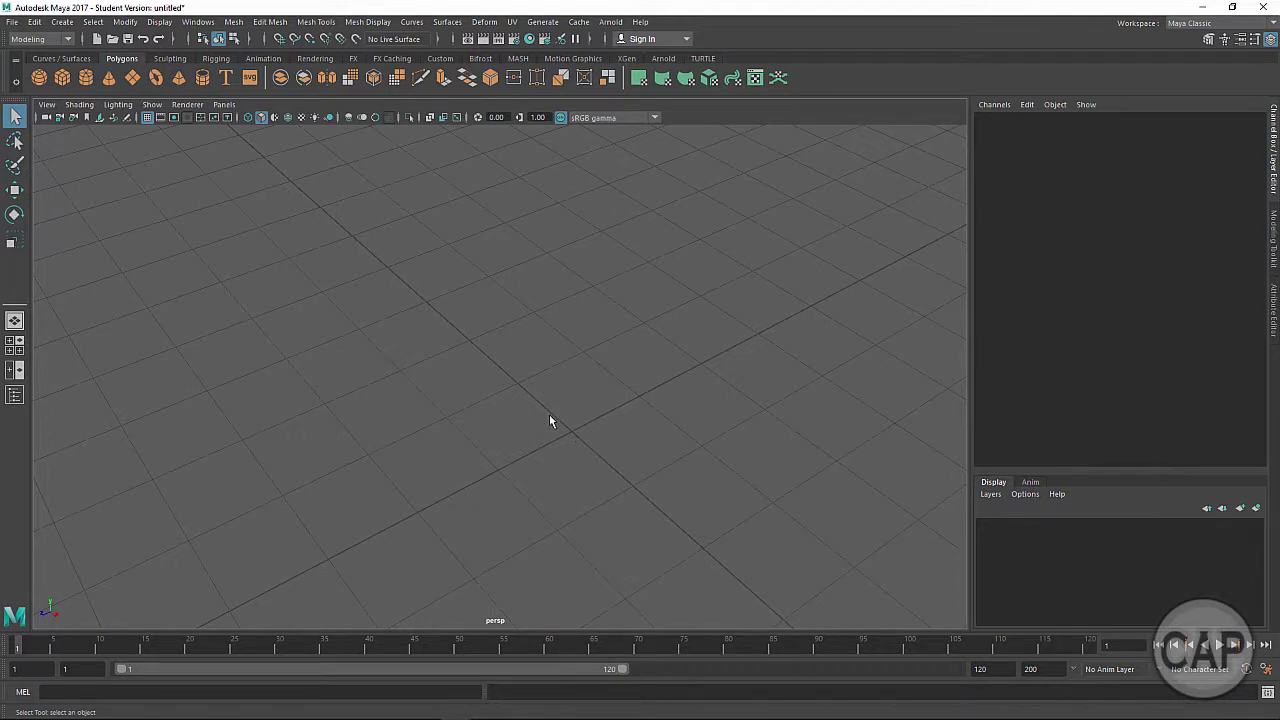
right_click_drag(571, 457, 514, 428, "alt")
left_click_drag(523, 414, 509, 440, "alt")
right_click_drag(509, 440, 551, 437, "alt")
left_click_drag(542, 401, 557, 391, "alt")
left_click_drag(698, 485, 522, 400, "alt")
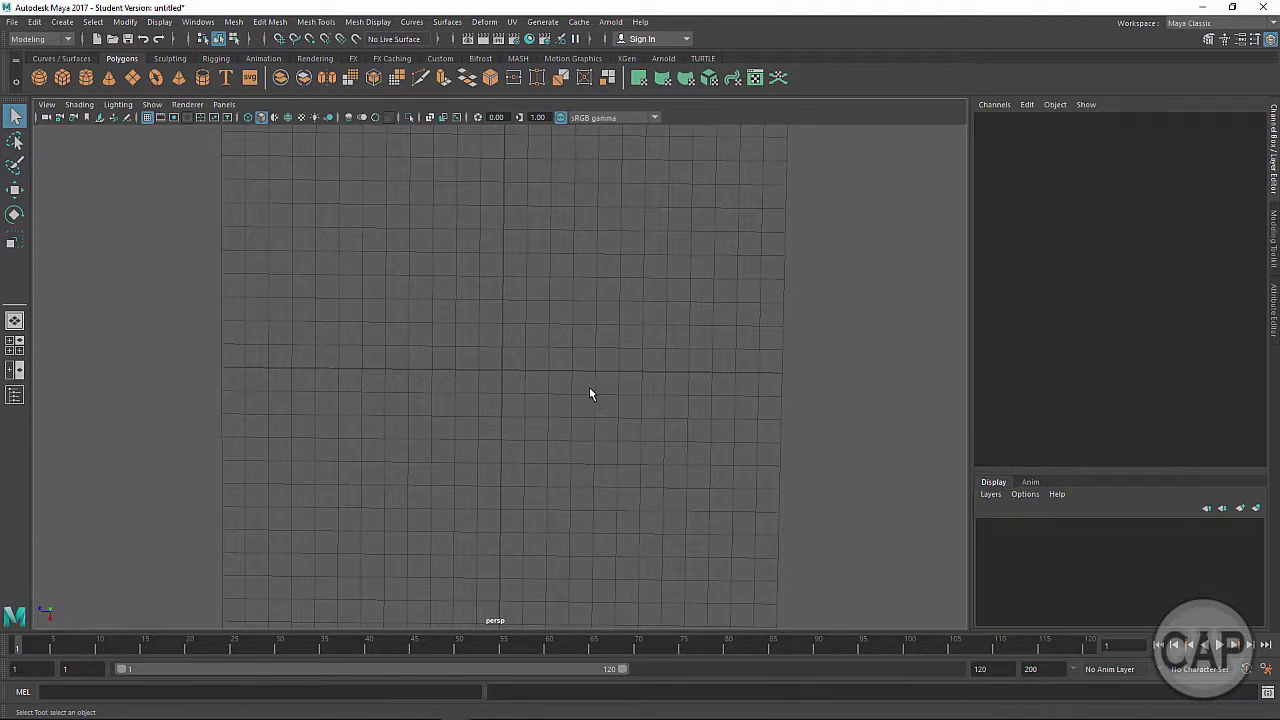
left_click_drag(522, 431, 567, 421, "alt")
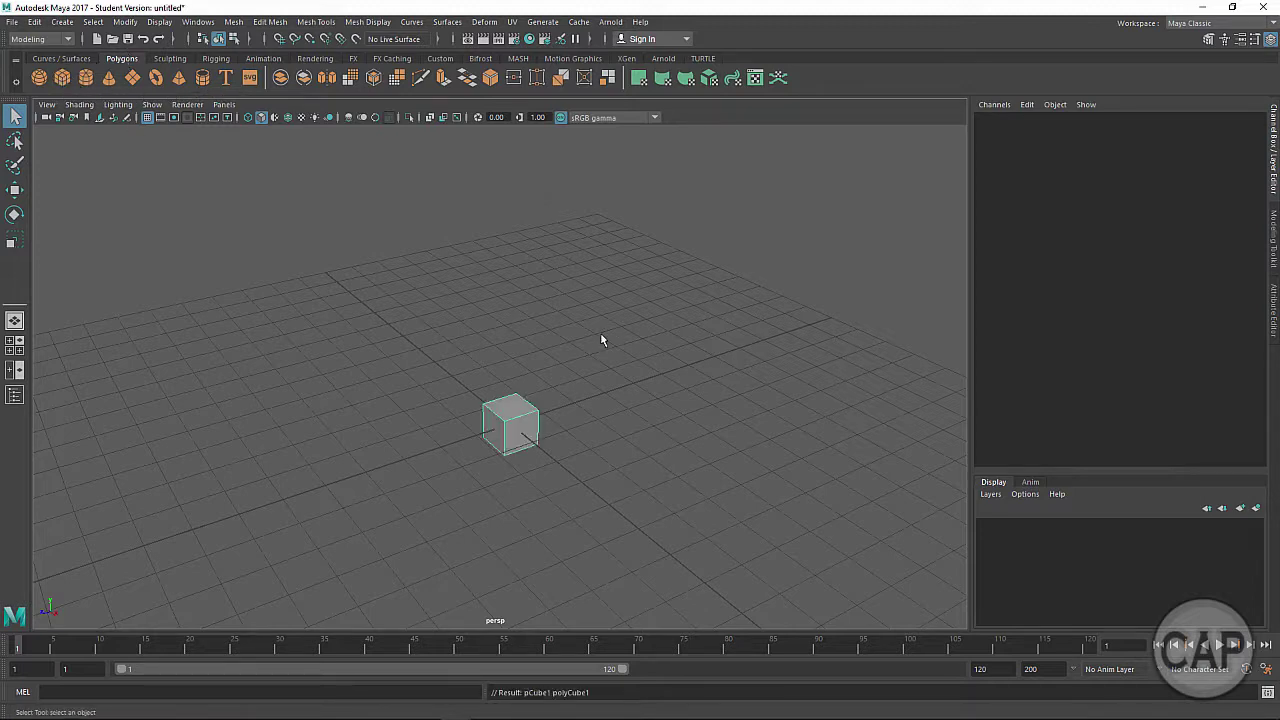
Create a polygon cube from the Polygons shelf and tumble the camera around it.
left_click(62, 78)
left_click_drag(544, 518, 595, 474, "alt")
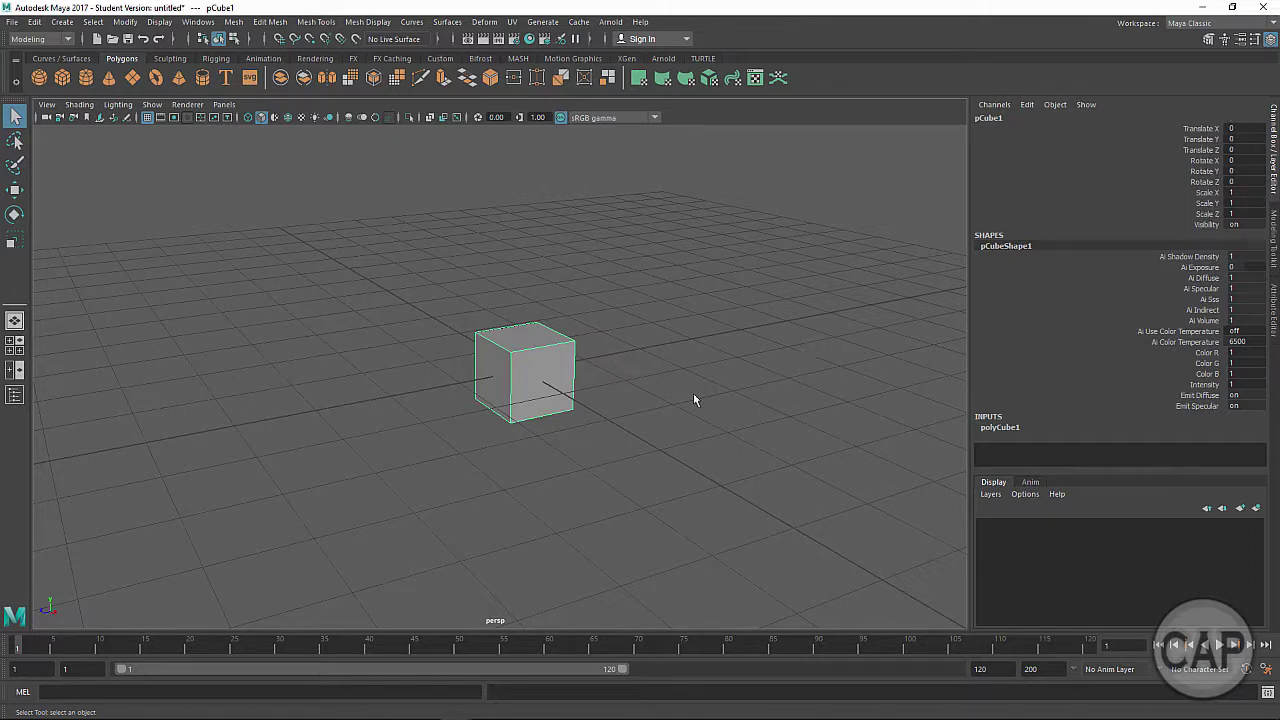
left_click_drag(683, 402, 587, 484, "alt")
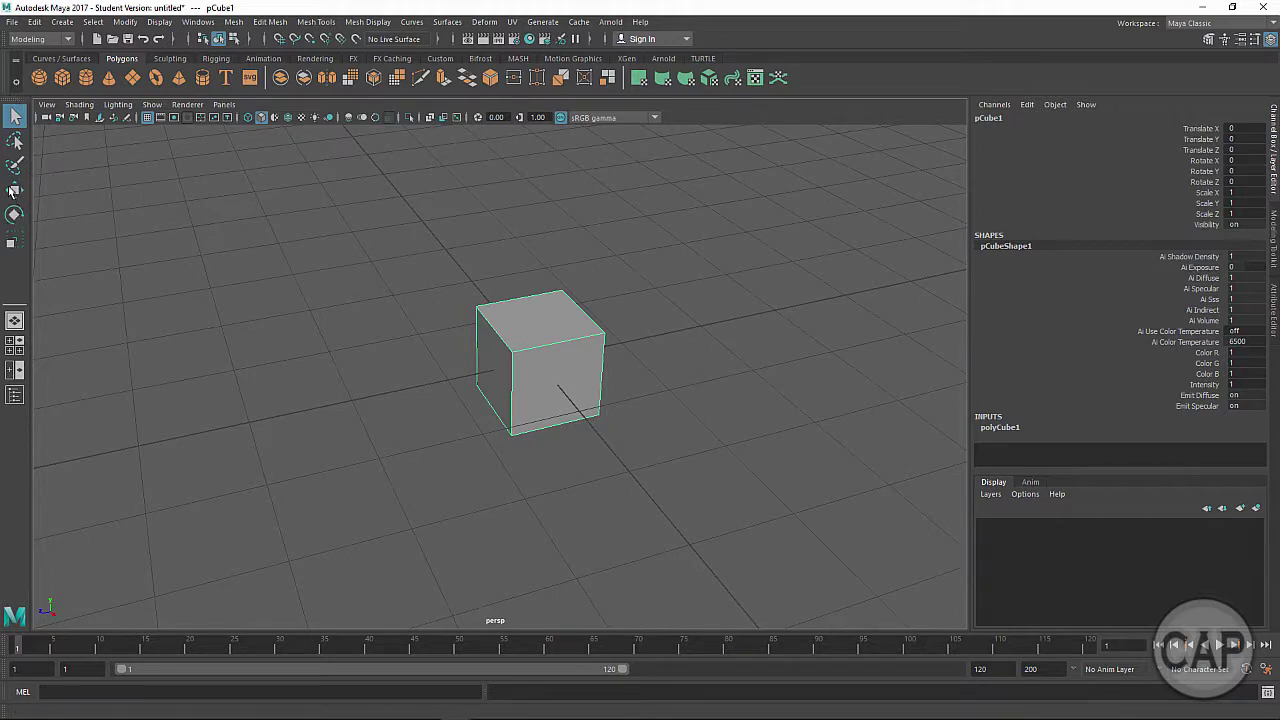
Cycle through the Move, Rotate and Scale tools, ending on the Move tool.
left_click(15, 190)
left_click(15, 214)
left_click(15, 241)
key("w")
left_click(14, 217)
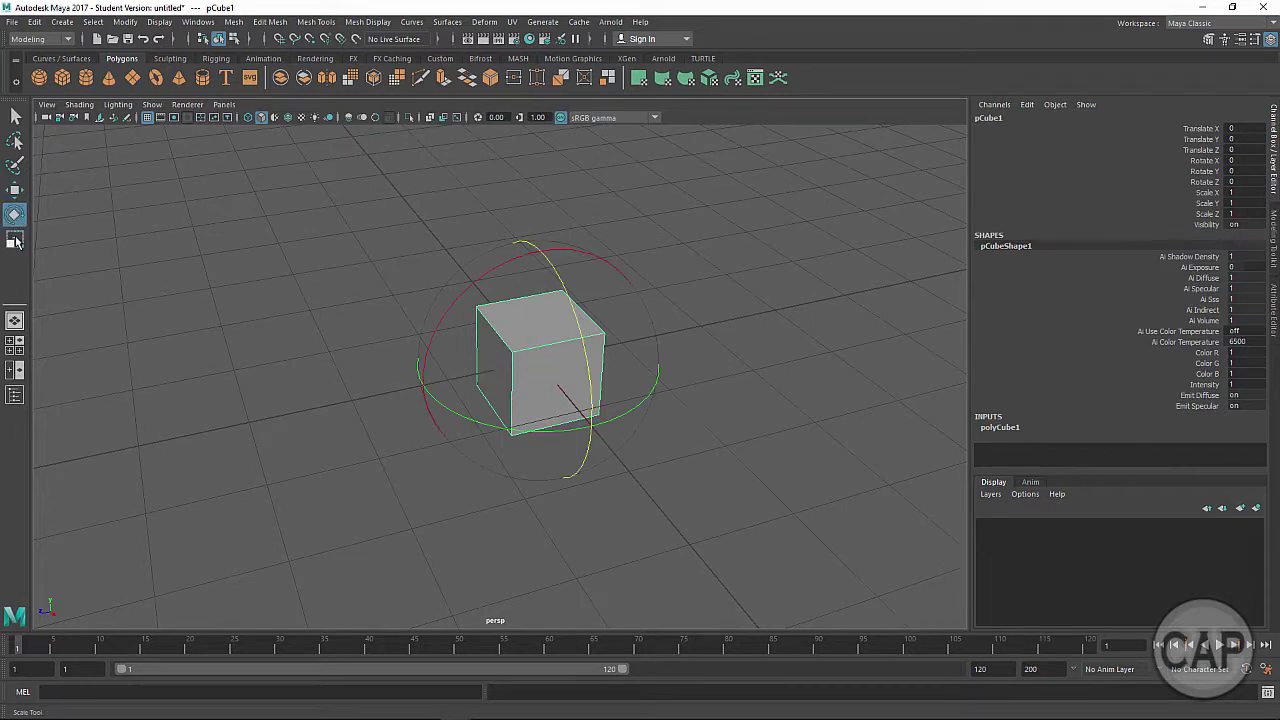
left_click(15, 242)
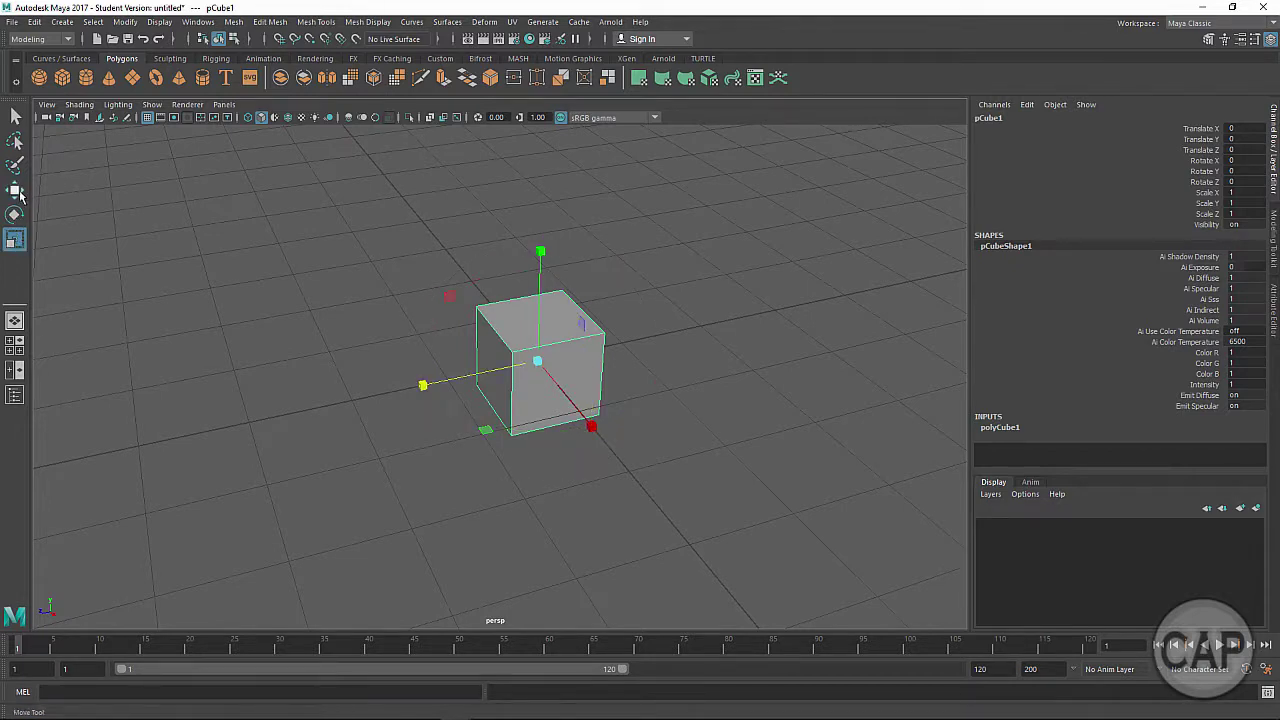
left_click(17, 193)
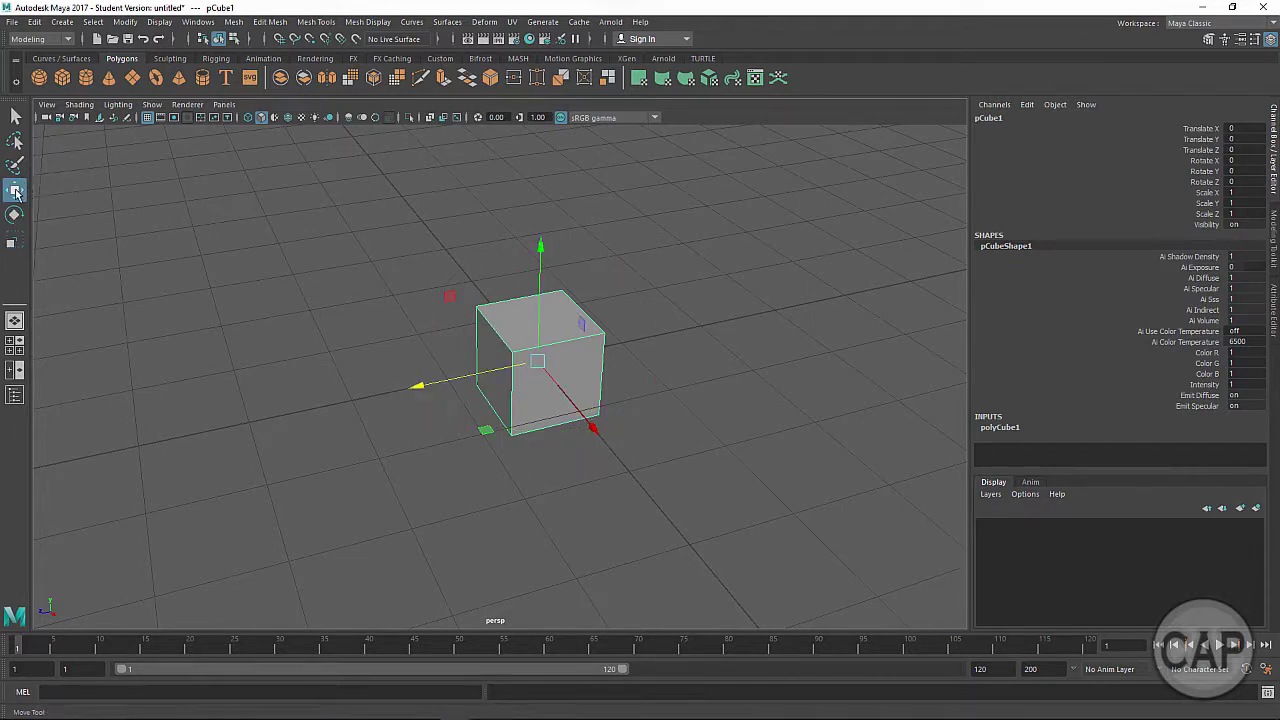
Reselect the cube and make X the active move axis.
left_click_drag(537, 345, 619, 465, "alt")
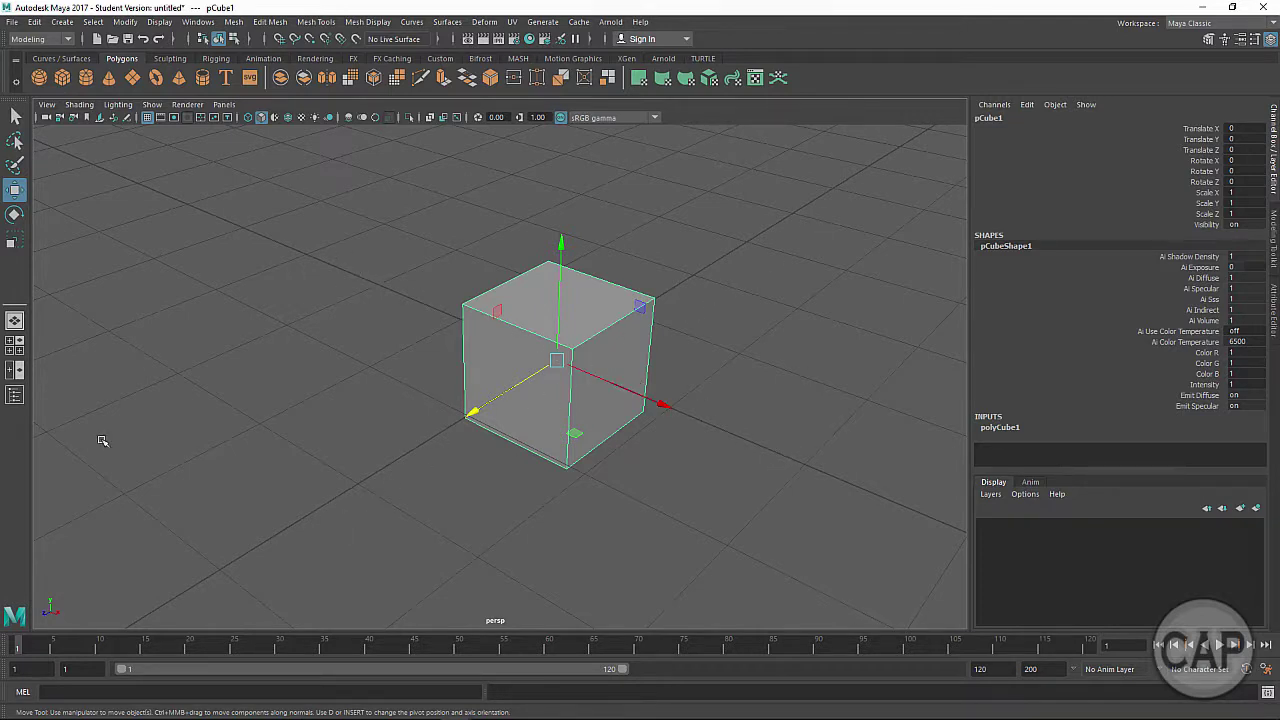
left_click(265, 457)
left_click(593, 390)
left_click(556, 292)
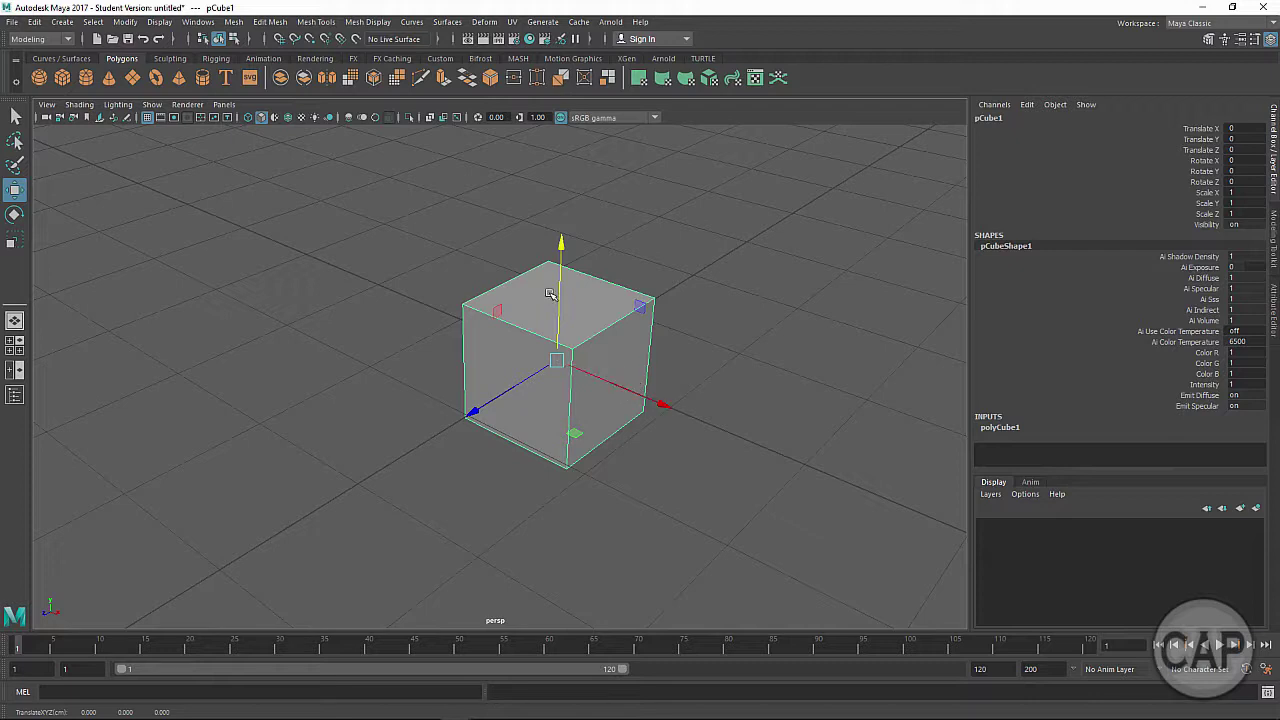
left_click(660, 404)
Slide the cube out along its Z axis and back again.
left_click_drag(550, 440, 703, 368, "alt")
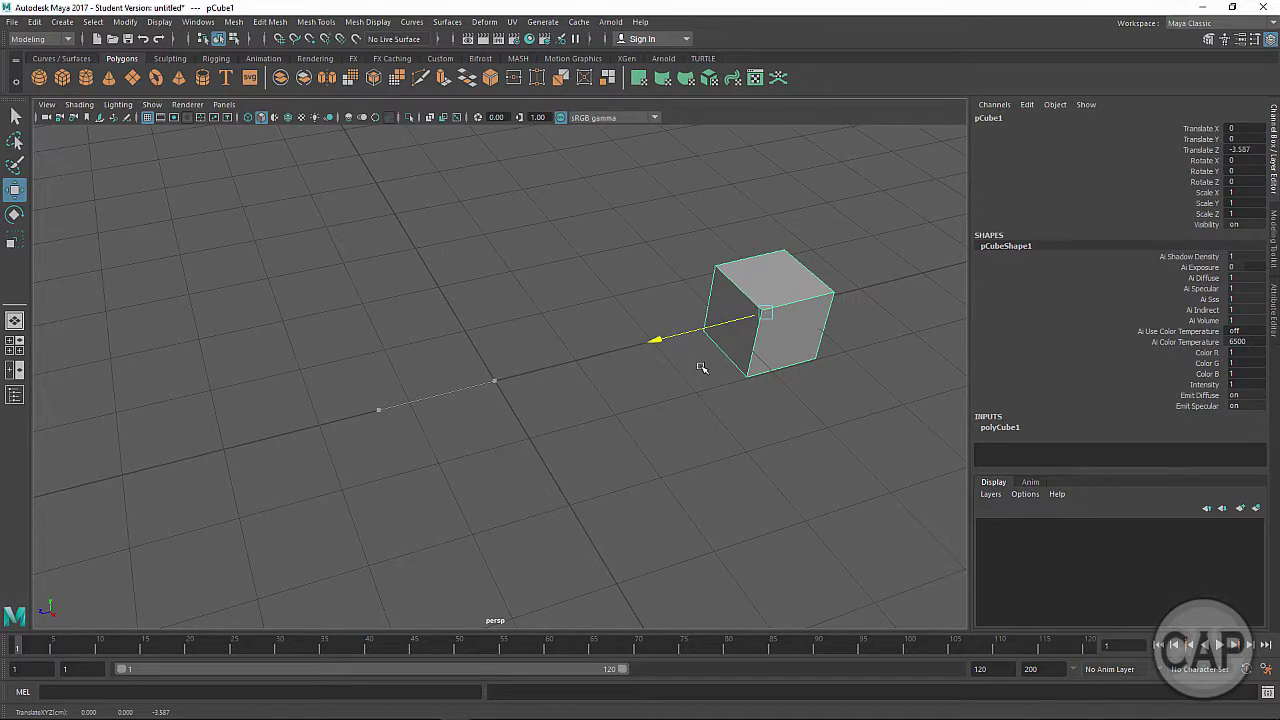
left_click_drag(660, 289, 476, 392)
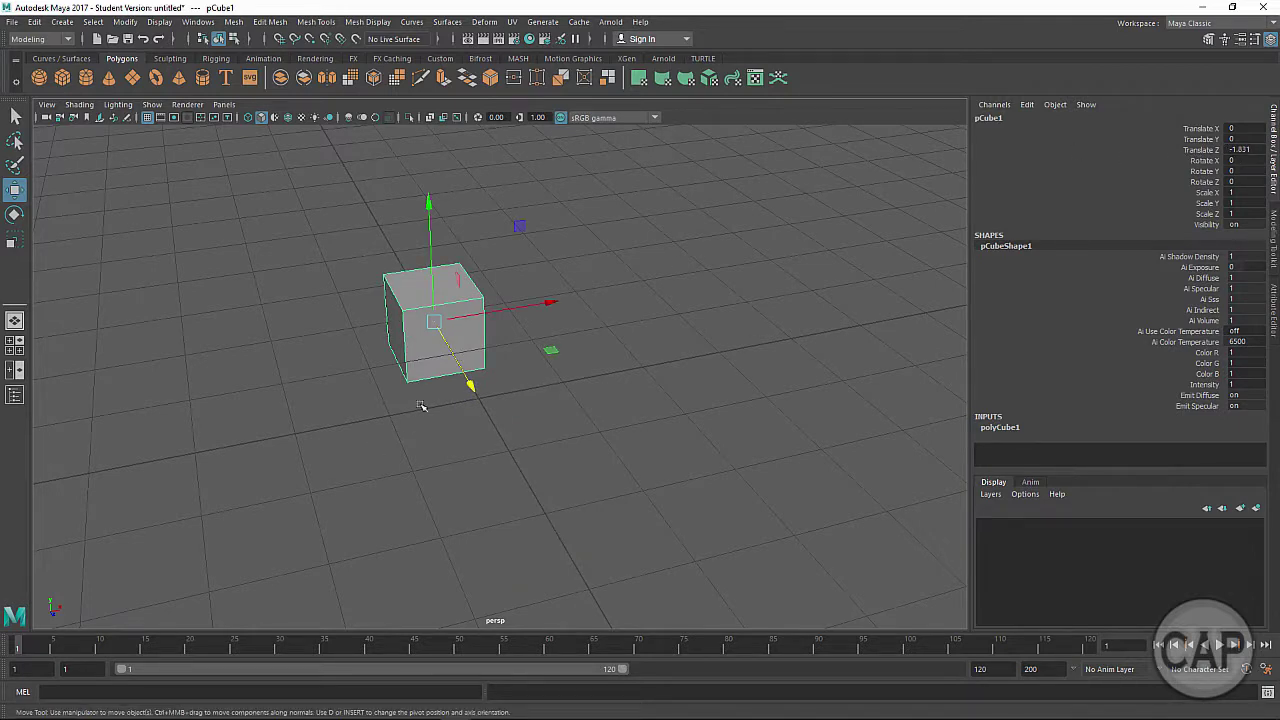
left_click_drag(469, 380, 655, 657)
middle_click_drag(720, 523, 463, 286, "alt")
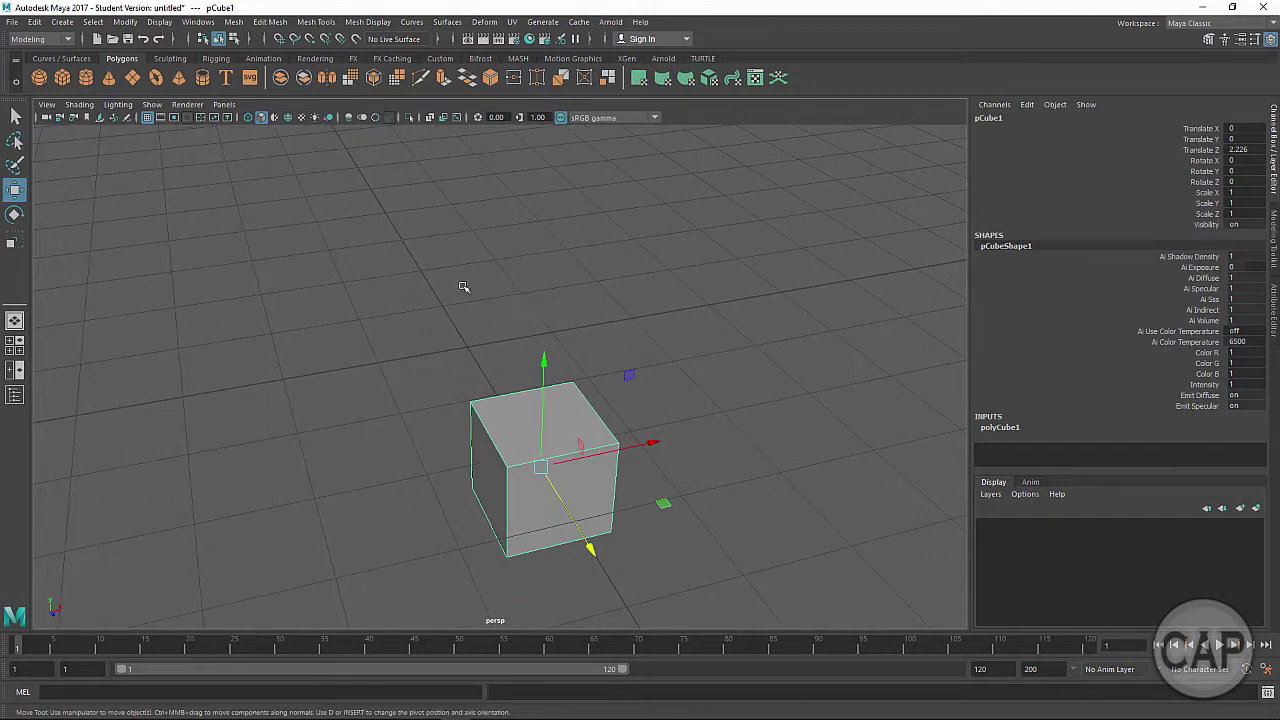
Set the cube's Translate Z to 4 in the Channel Box.
double_click(1236, 150)
key("Return")
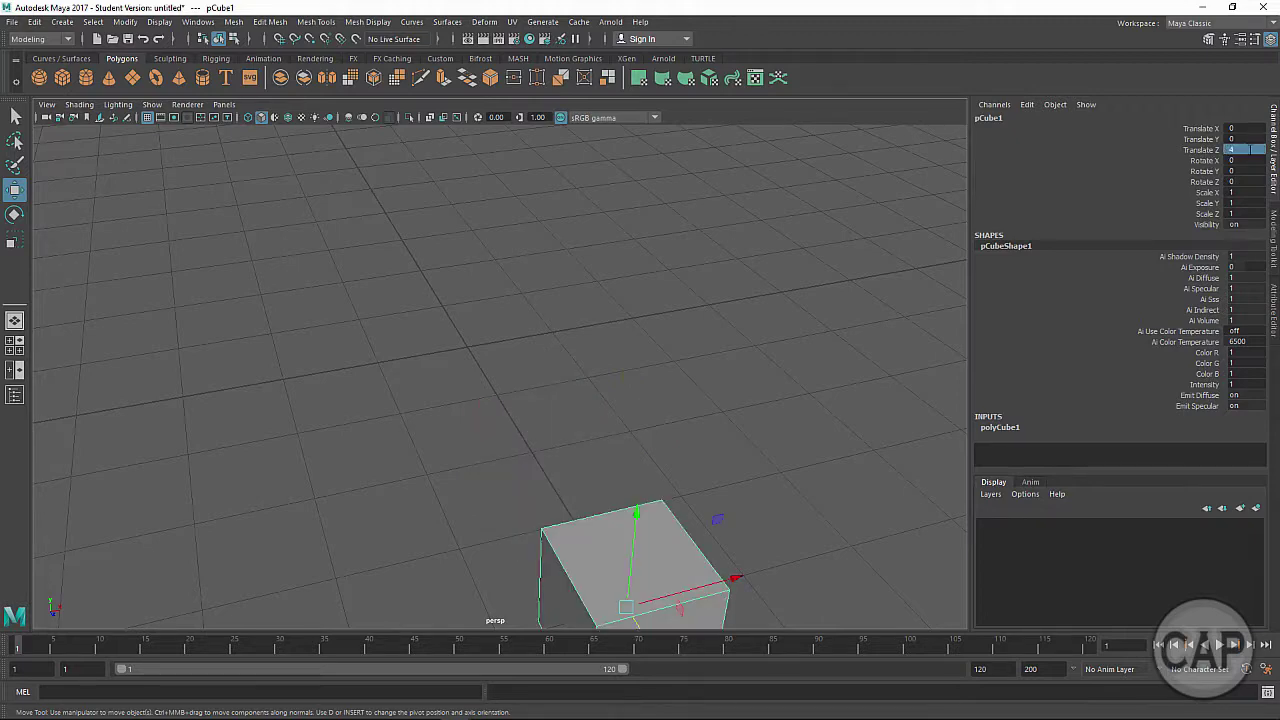
right_click_drag(857, 354, 738, 341, "alt")
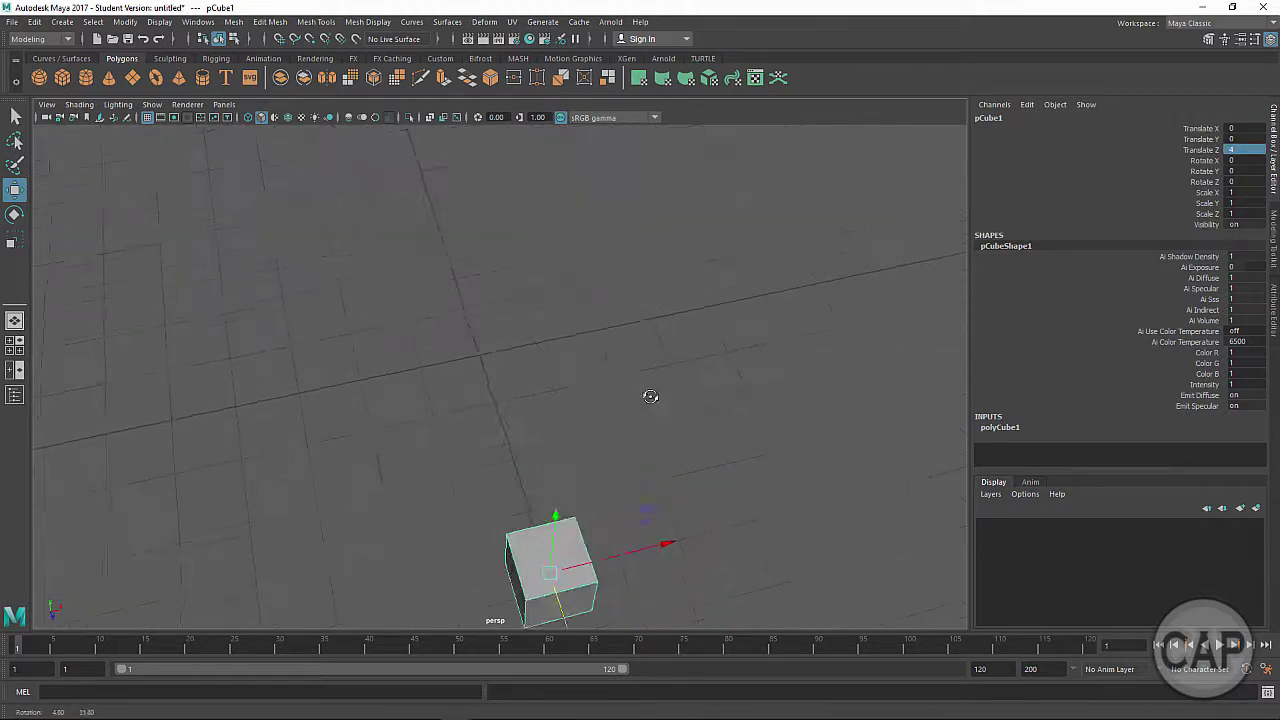
left_click_drag(649, 399, 605, 225, "alt")
scroll(429, 449, "up", 3)
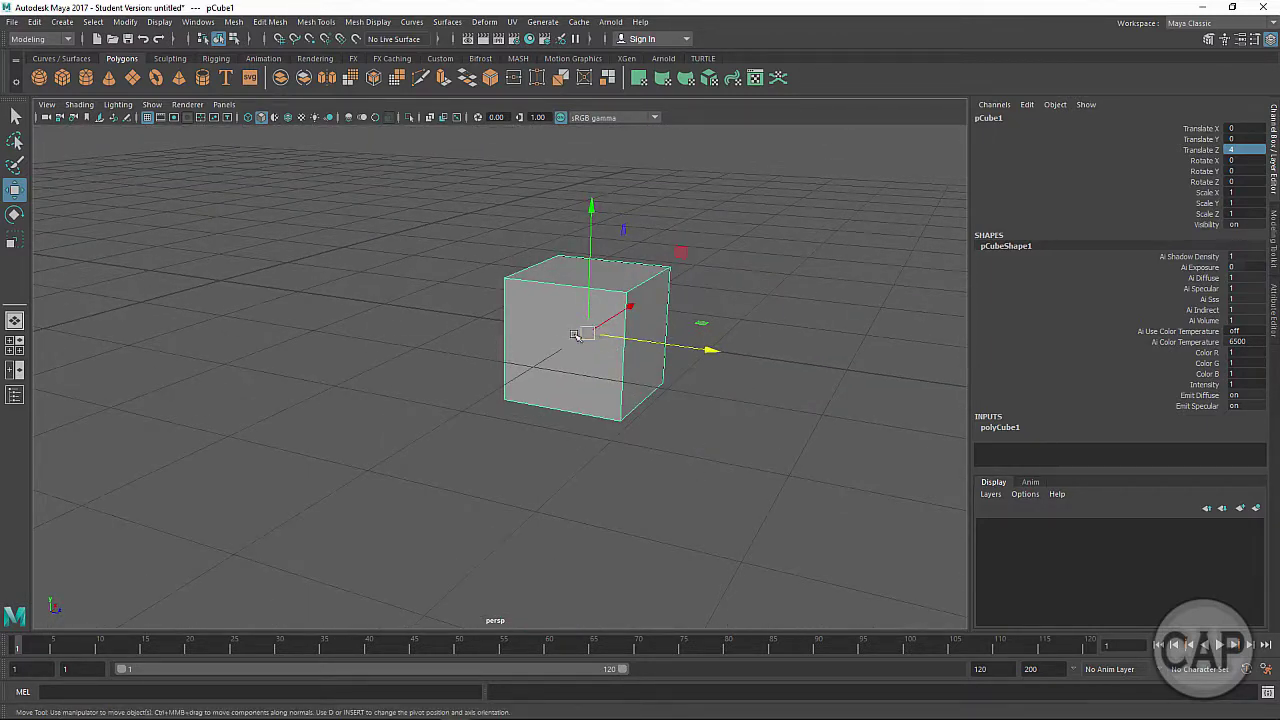
left_click_drag(588, 335, 593, 308, "alt")
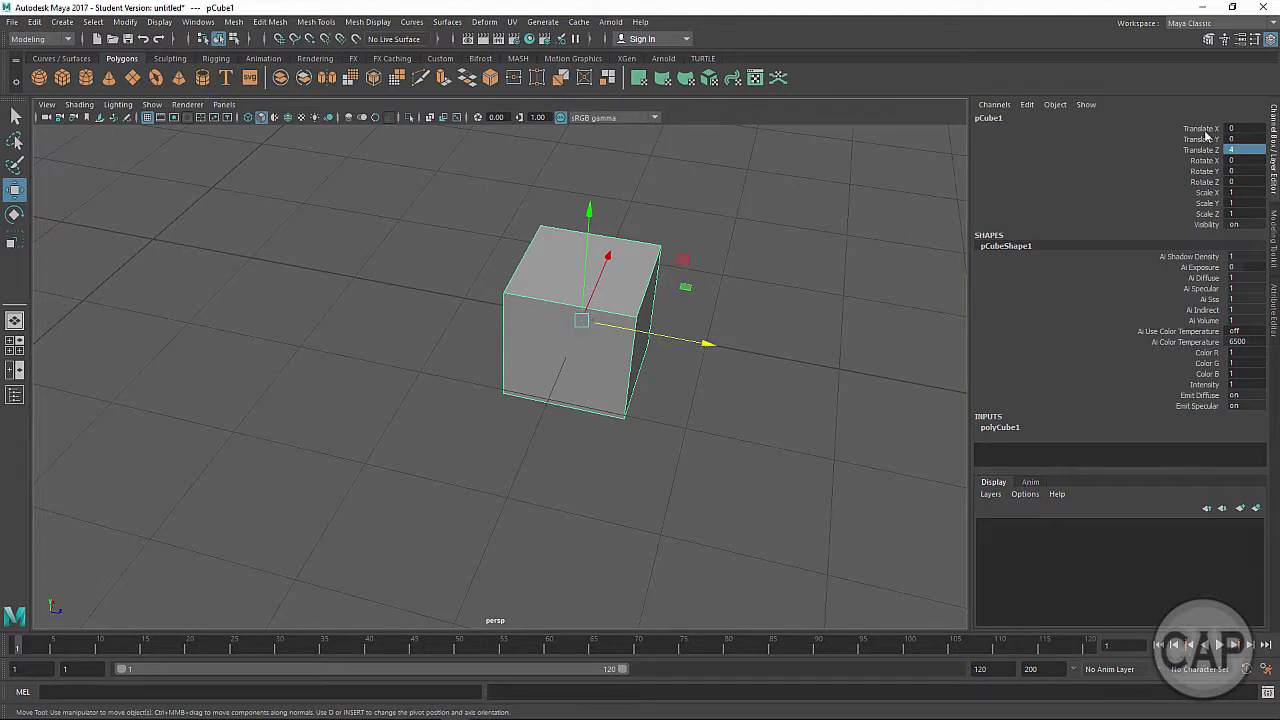
key("Return")
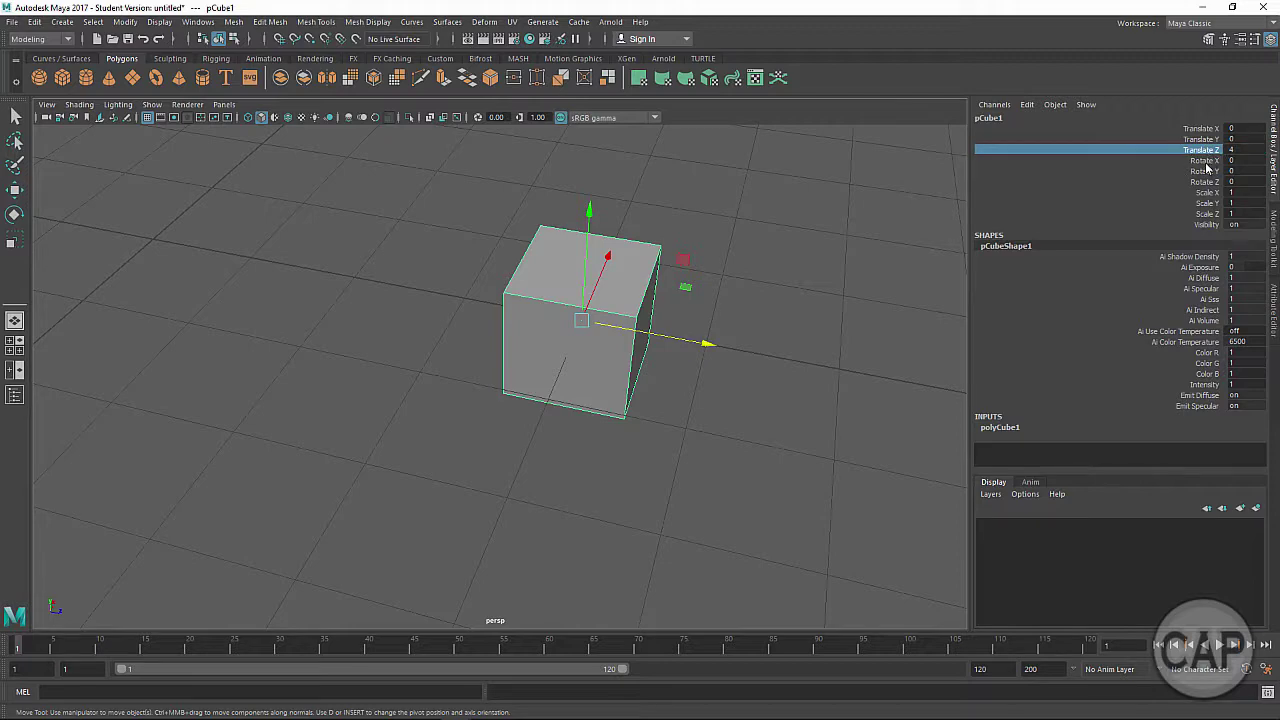
left_click_drag(961, 391, 749, 429, "alt")
scroll(723, 406, "down", 2)
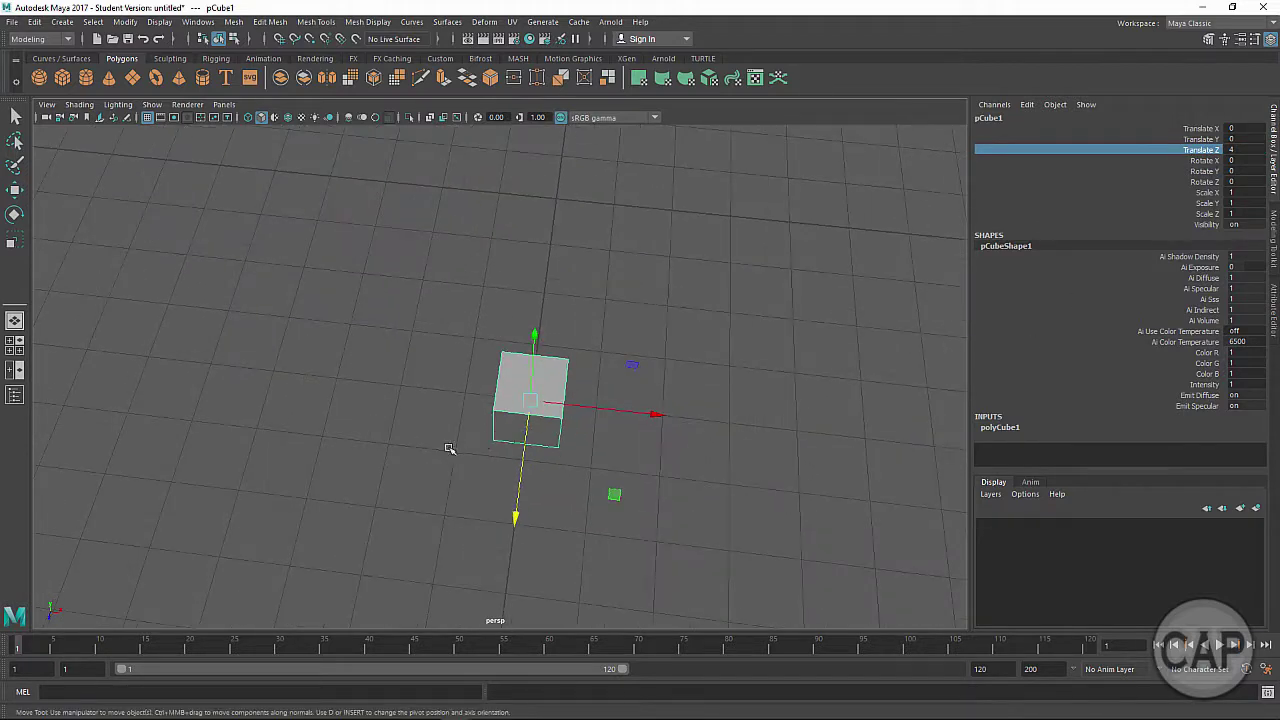
mouse_move(443, 449)
left_mouse_down("alt")
mouse_move(530, 448)
mouse_move(531, 529)
mouse_move(440, 470)
left_mouse_up("alt")
Reset Translate Z to 0, then lift the cube along Y to 2.237.
double_click(1258, 149)
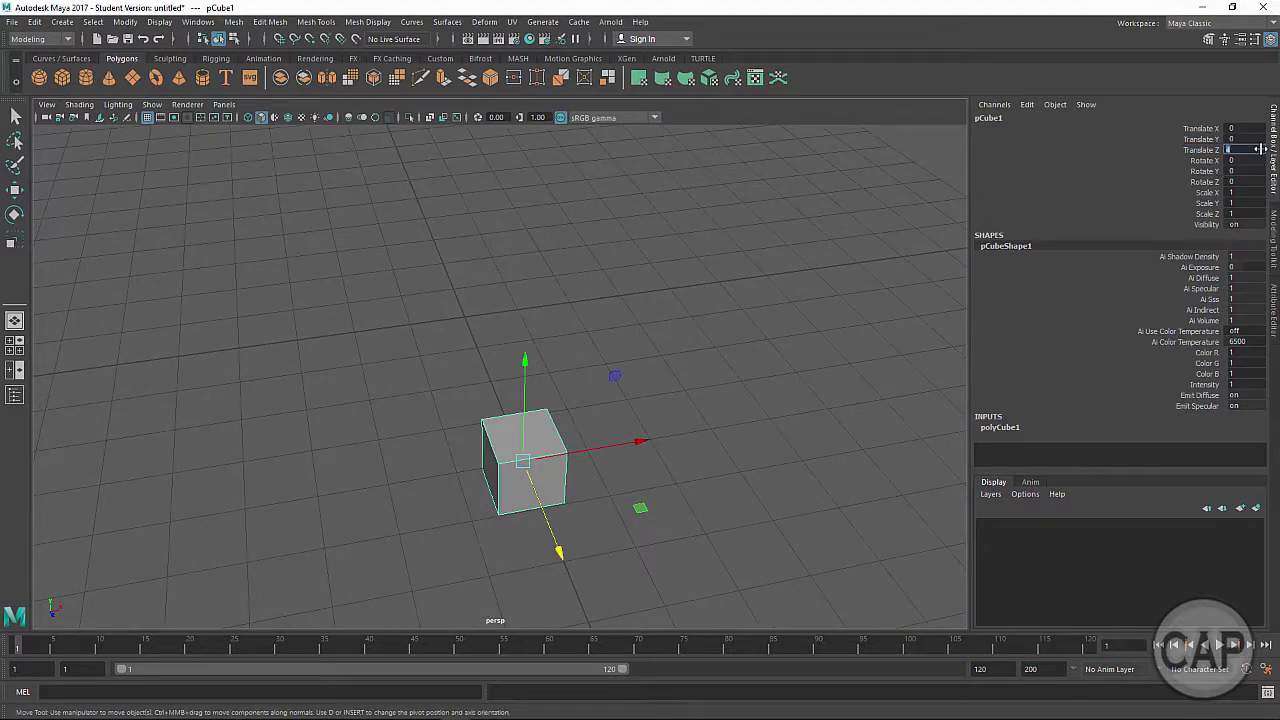
type("0")
key("Return")
left_click_drag(793, 259, 749, 429, "alt")
left_click_drag(507, 392, 423, 277)
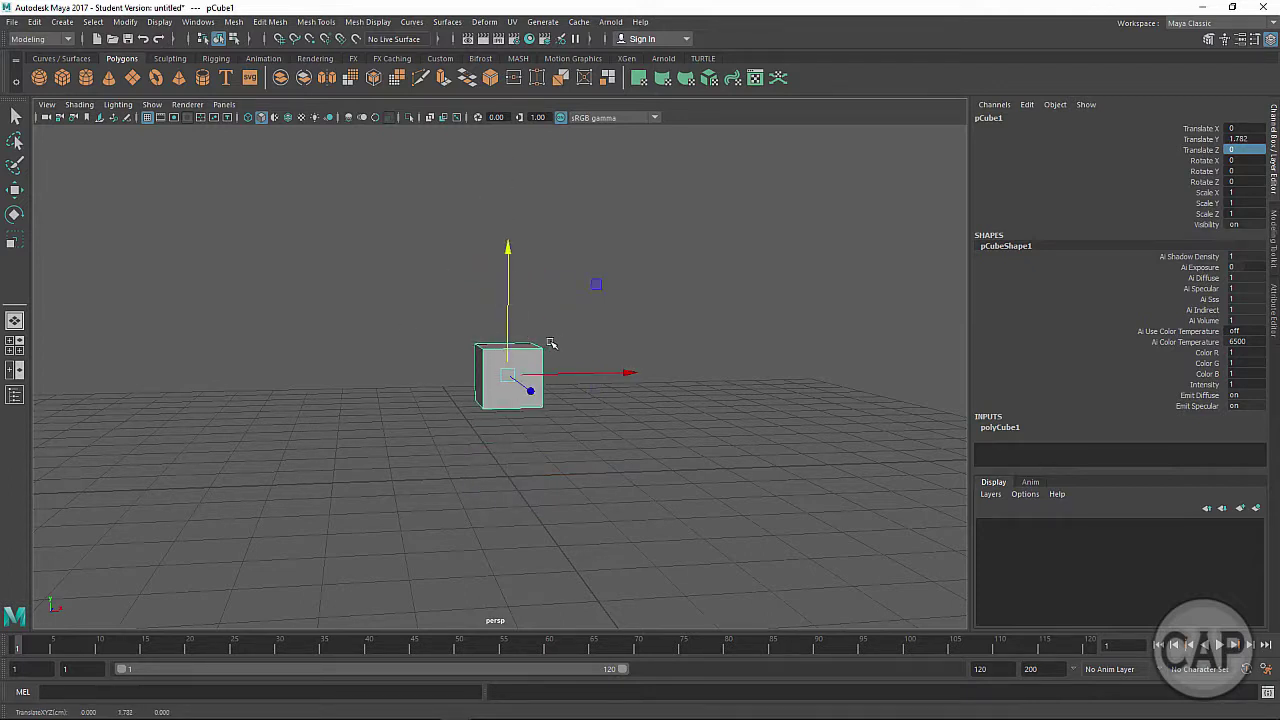
left_click_drag(503, 338, 513, 310)
In the four-view layout, drag the cube down in the front view to Translate Y 0.972.
key("space")
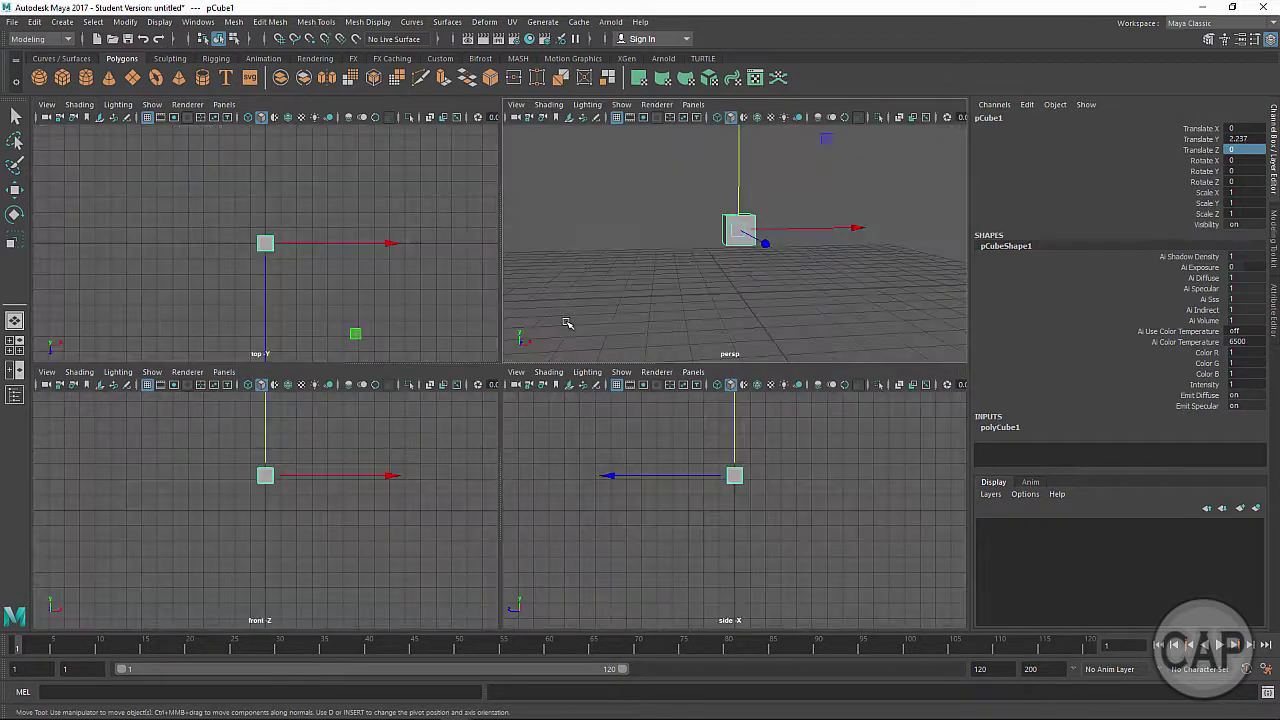
right_click_drag(270, 553, 343, 571, "alt")
middle_click_drag(343, 571, 306, 586)
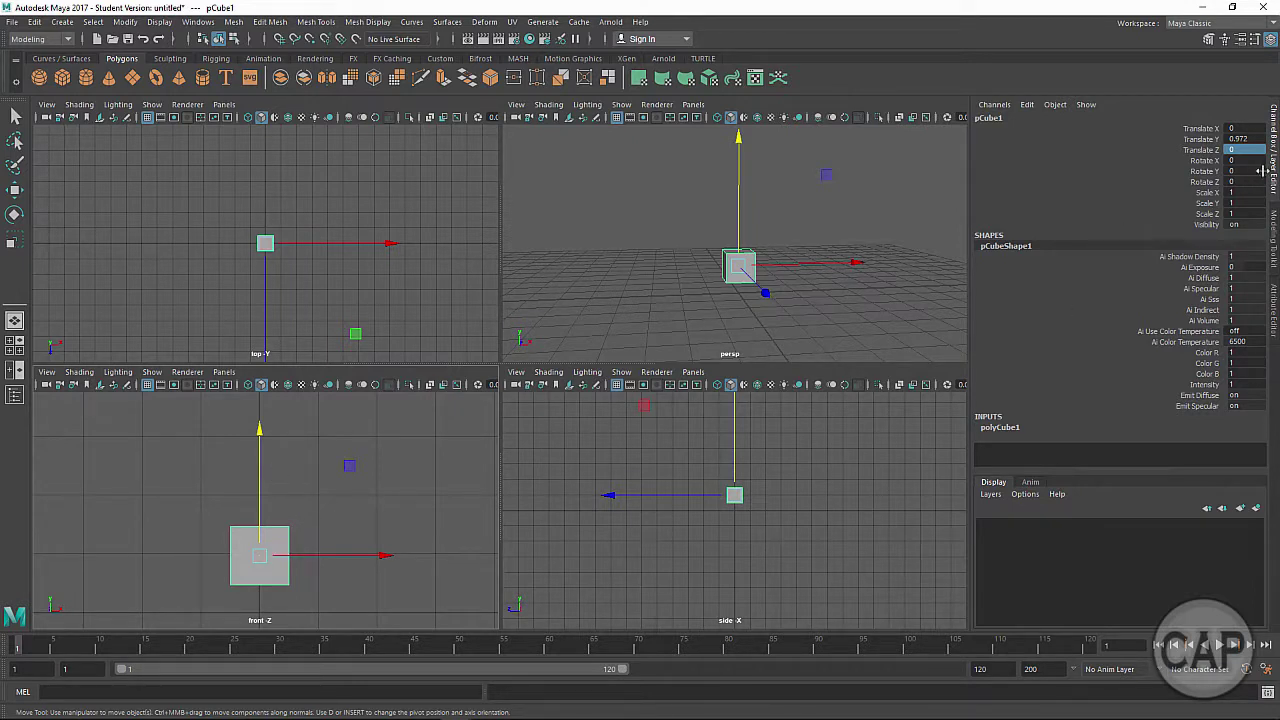
Set Translate Y to 2, then to 0 to put the cube back on the grid.
double_click(1250, 139)
type("2")
key("Return")
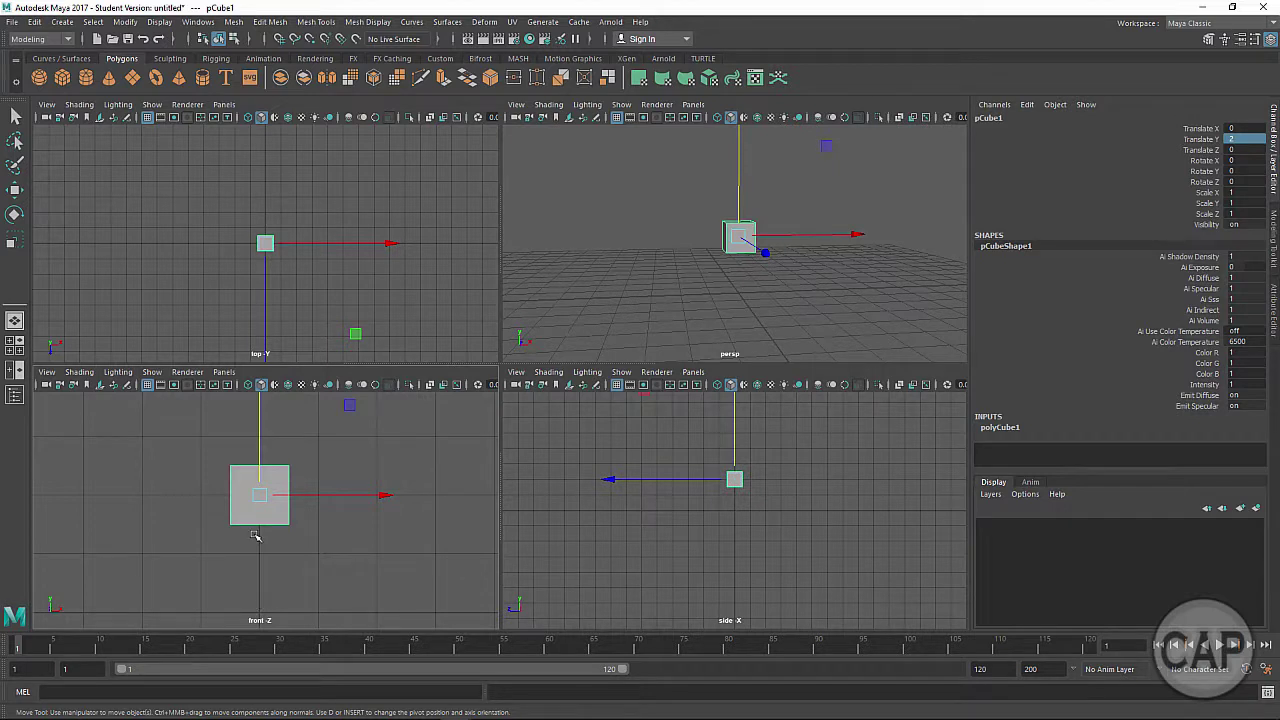
double_click(1254, 141)
type("0")
key("Return")
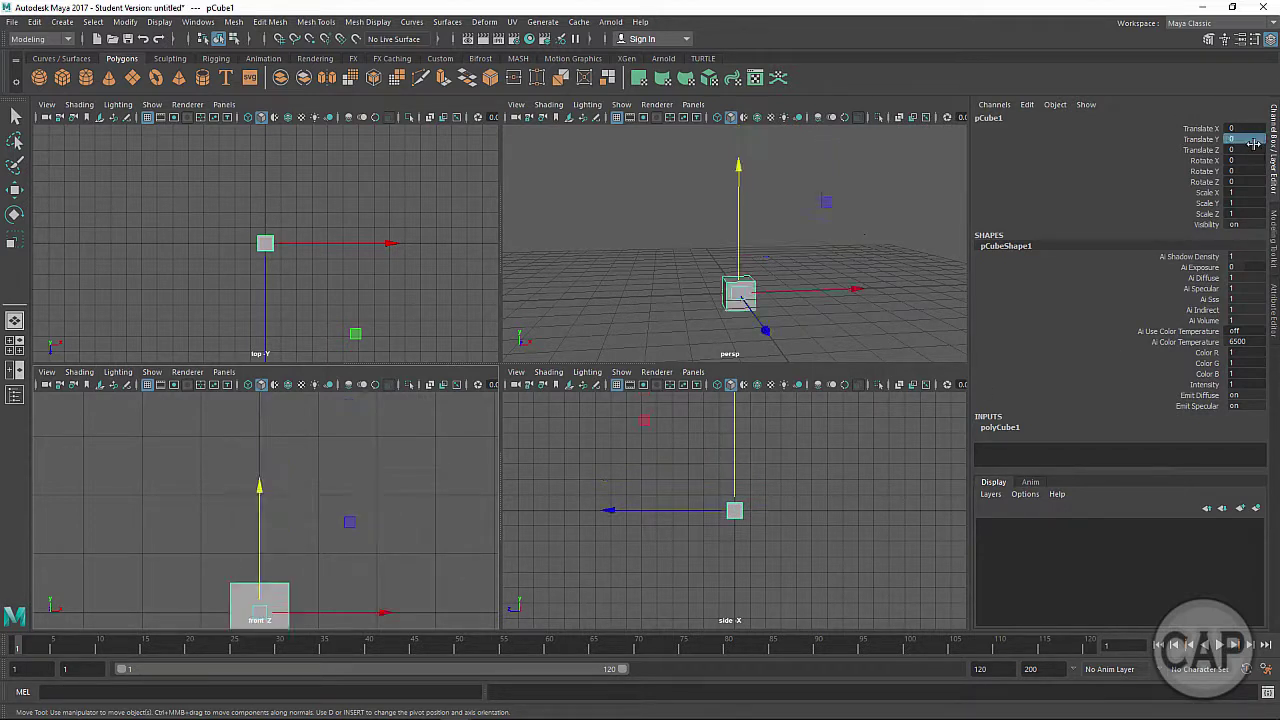
Maximize the perspective view and orbit and dolly closer to the cube.
key("space")
left_click_drag(755, 242, 757, 400, "alt")
right_click_drag(757, 400, 793, 416, "alt")
Rotate the cube about its Z axis with the Rotate tool (E) and select its channels.
middle_click_drag(793, 416, 798, 420, "alt")
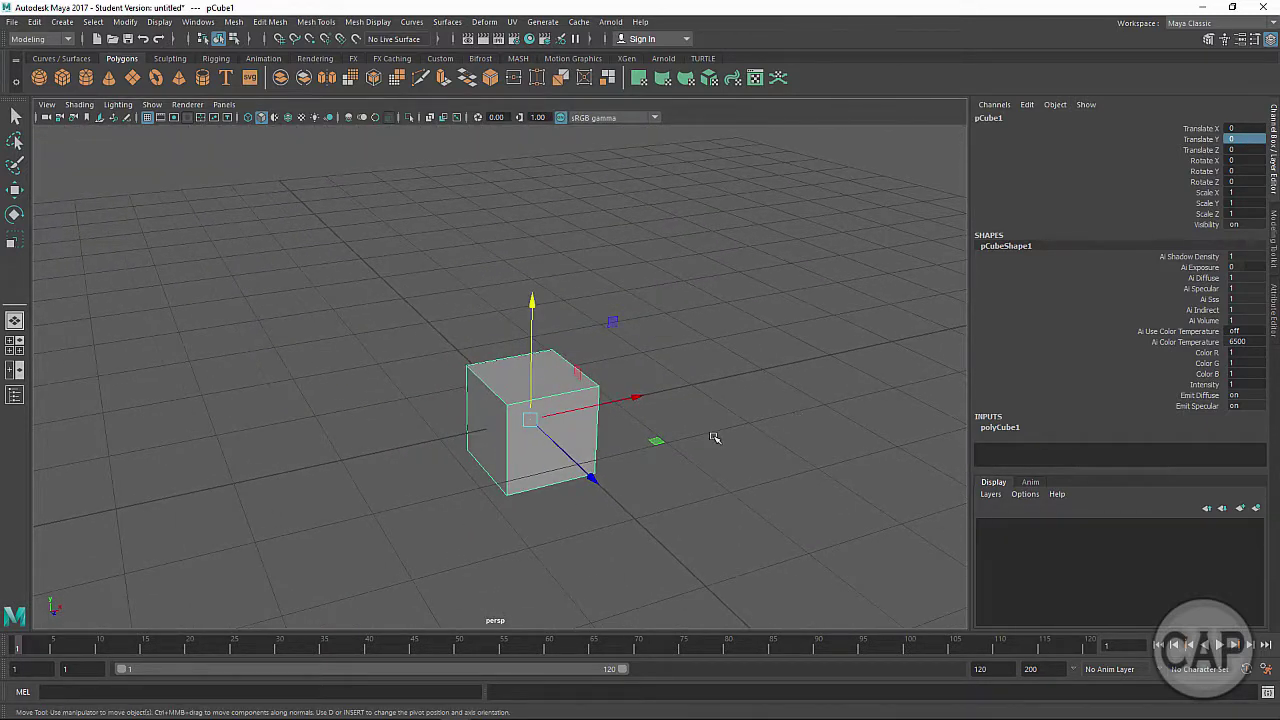
left_click_drag(730, 478, 460, 418, "alt")
key("e")
left_click_drag(588, 392, 555, 483)
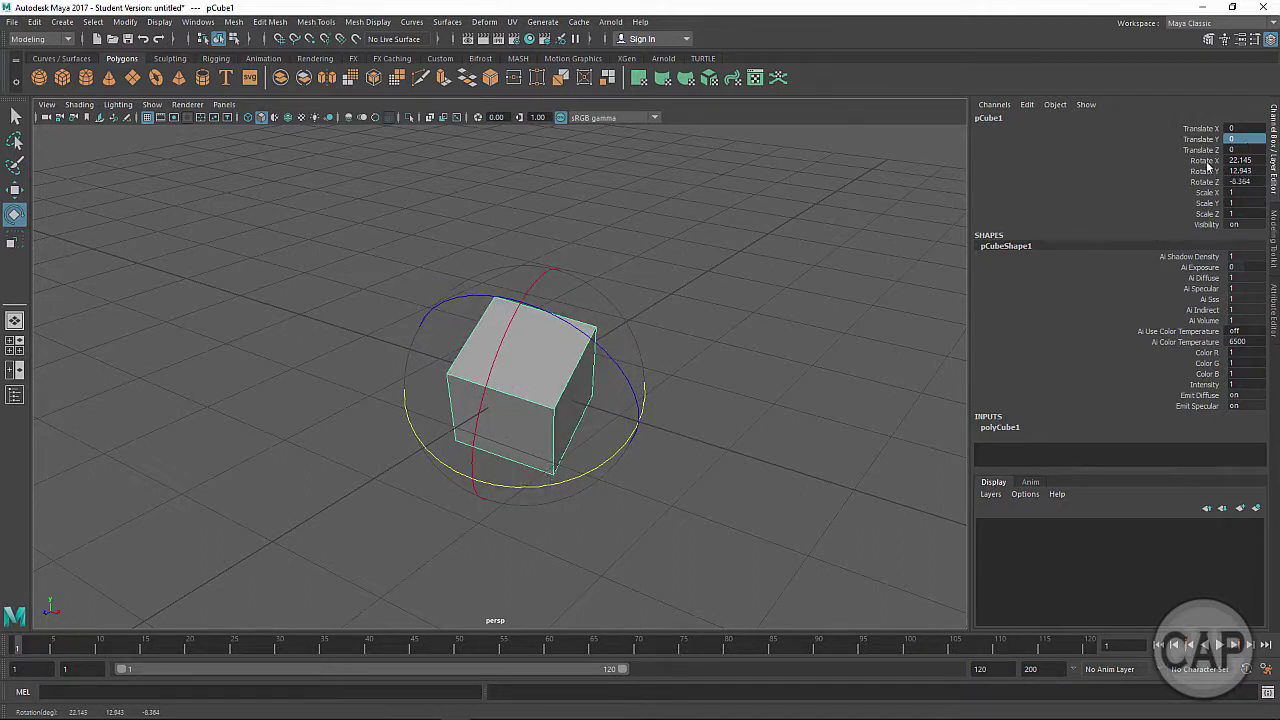
left_click_drag(1204, 150, 1242, 182)
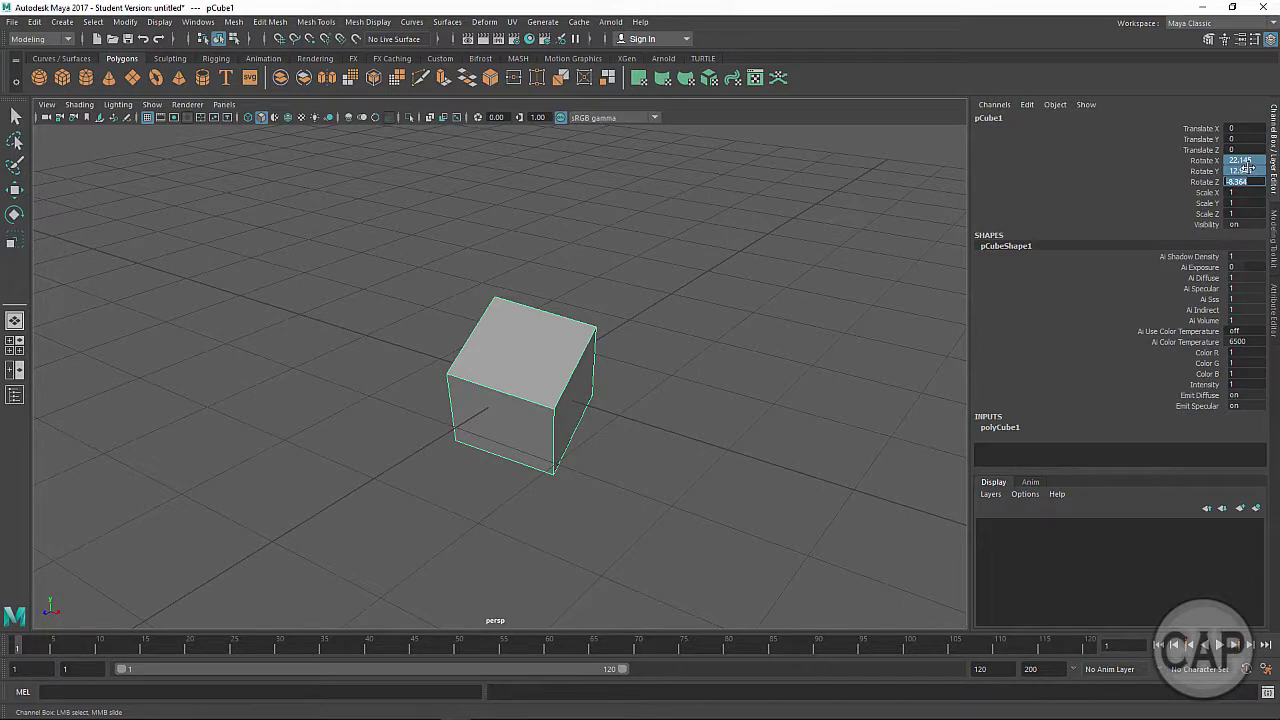
left_click_drag(735, 384, 666, 377, "alt")
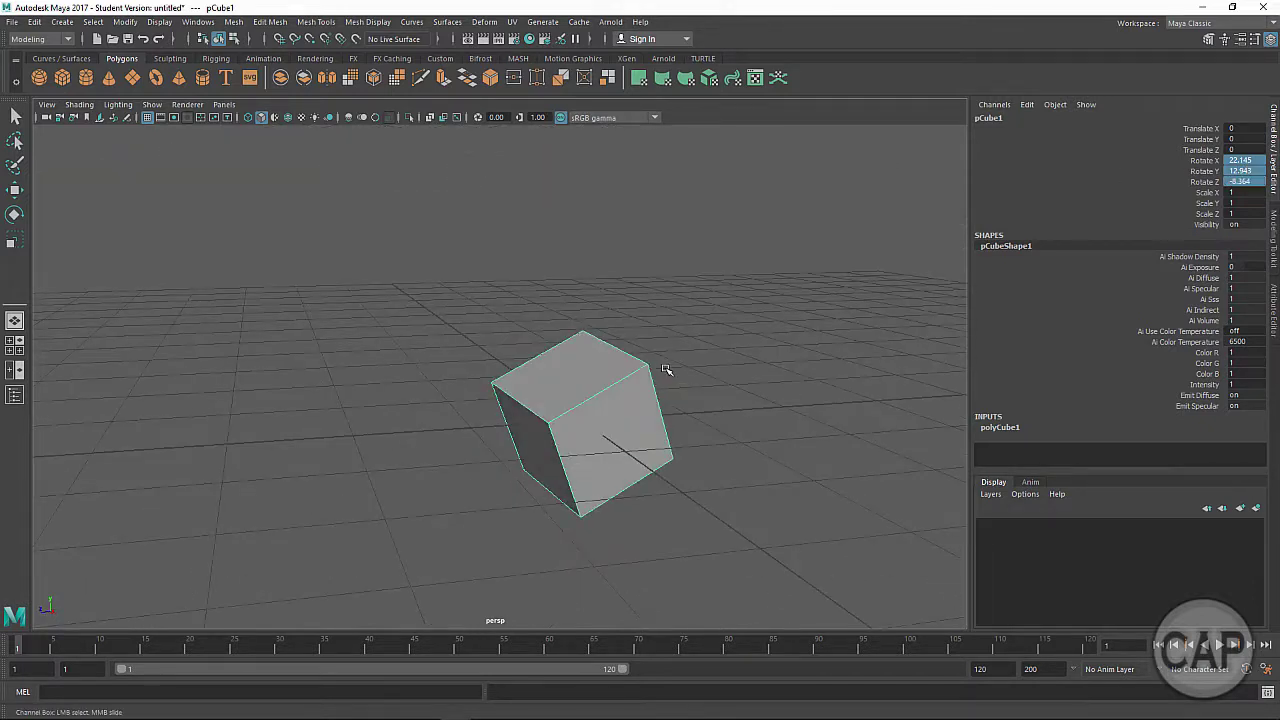
Undo three times to return the cube to zero rotation.
key("ctrl+z")
key("ctrl+z")
key("ctrl+z")
key("ctrl+z")
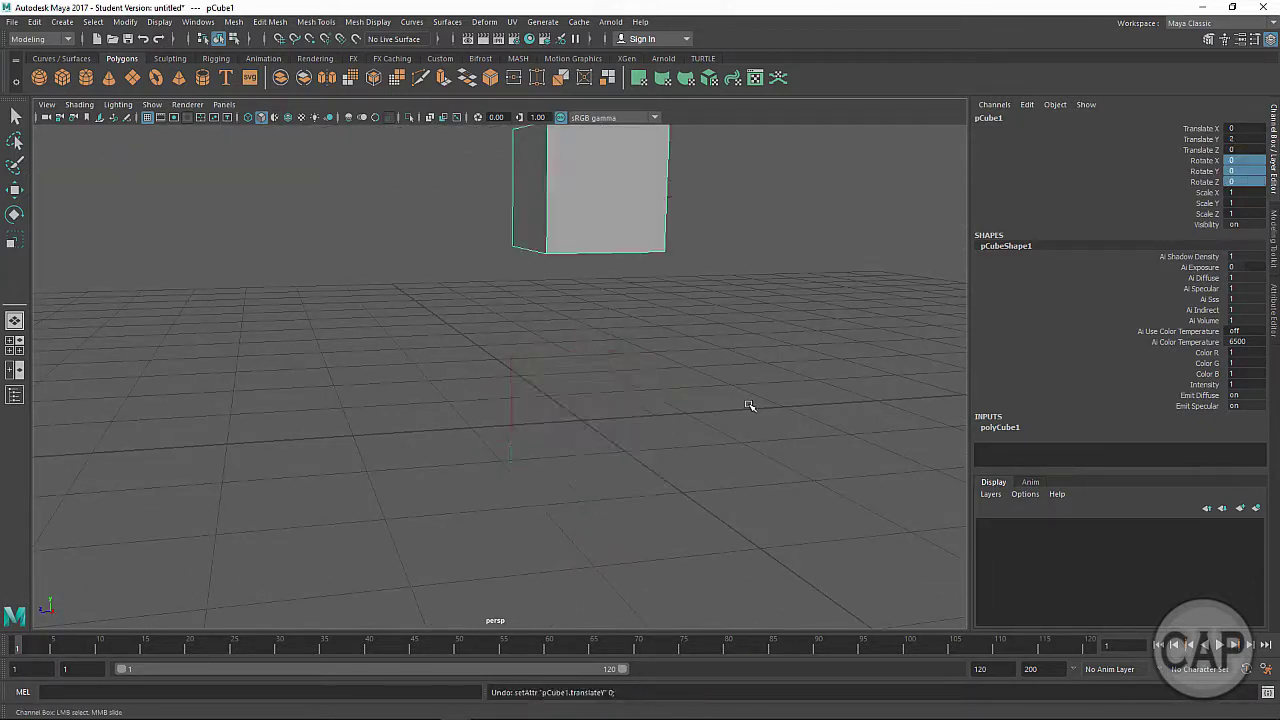
key("ctrl+z")
key("ctrl+z")
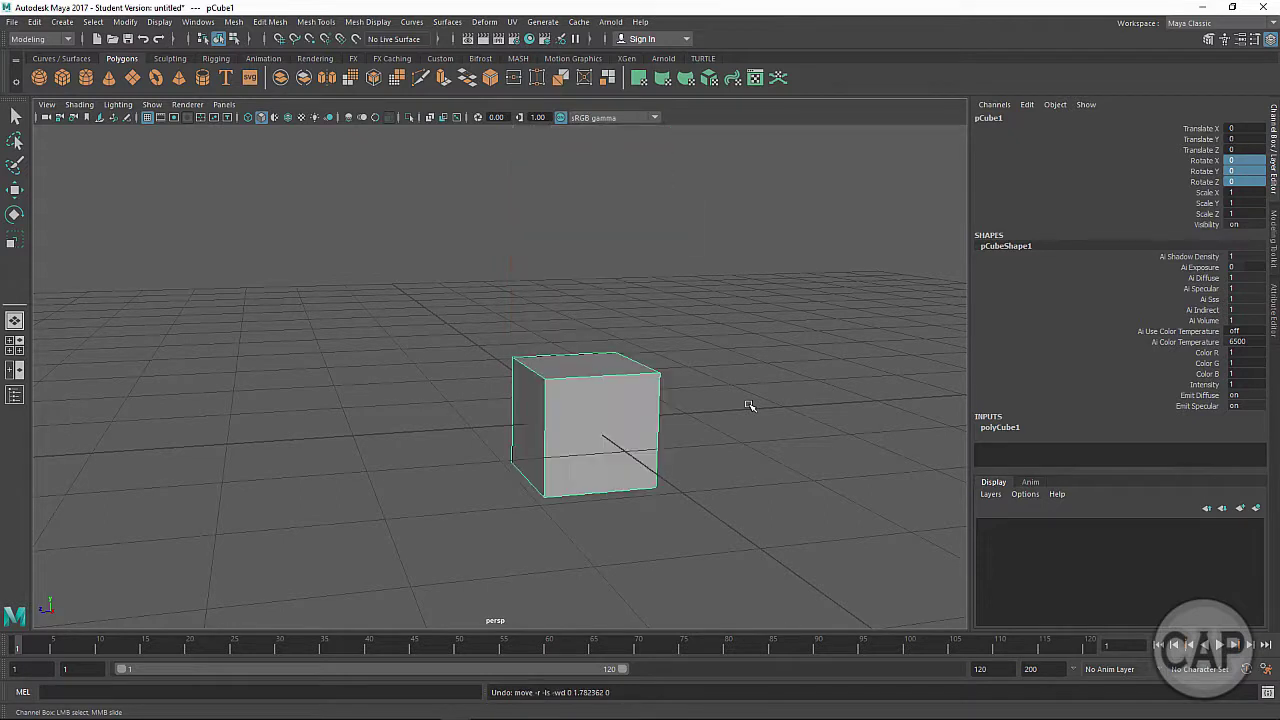
key("ctrl+z")
key("ctrl+z")
key("ctrl+z")
key("ctrl+z")
key("ctrl+z")
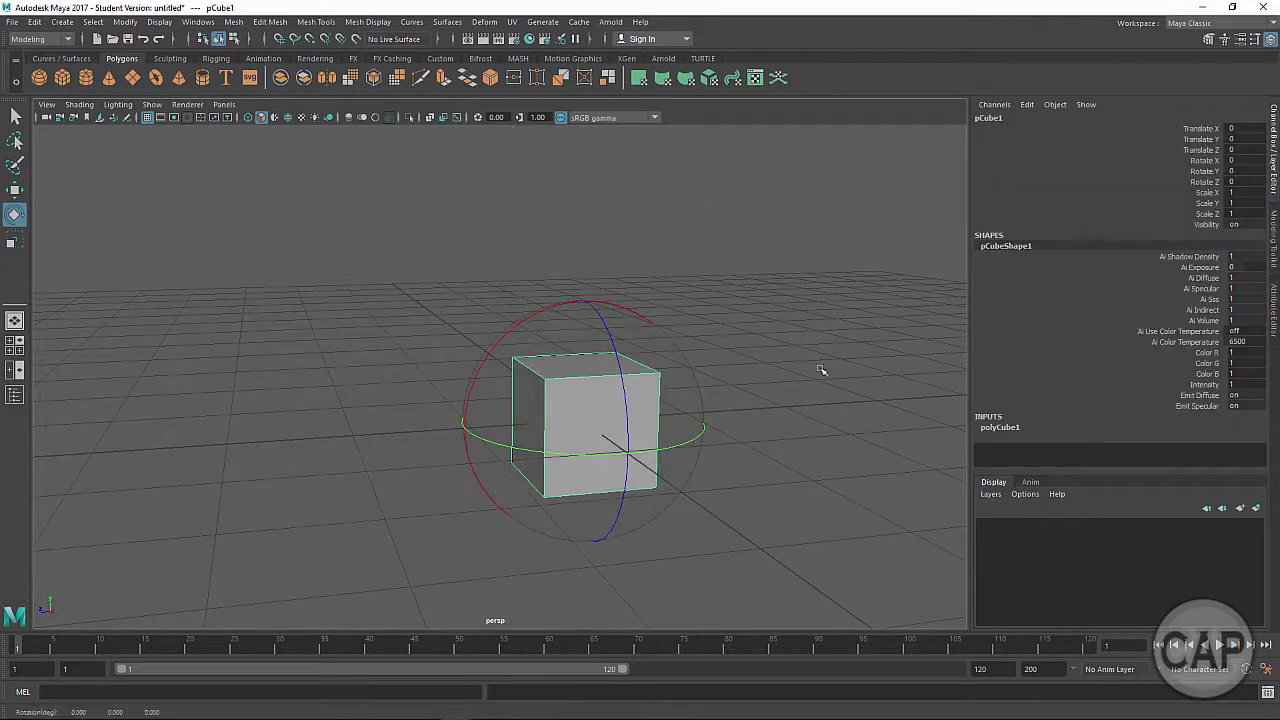
Reselect the cube and tumble the view to a higher angle.
left_click(788, 380)
left_click_drag(520, 421, 686, 399, "alt")
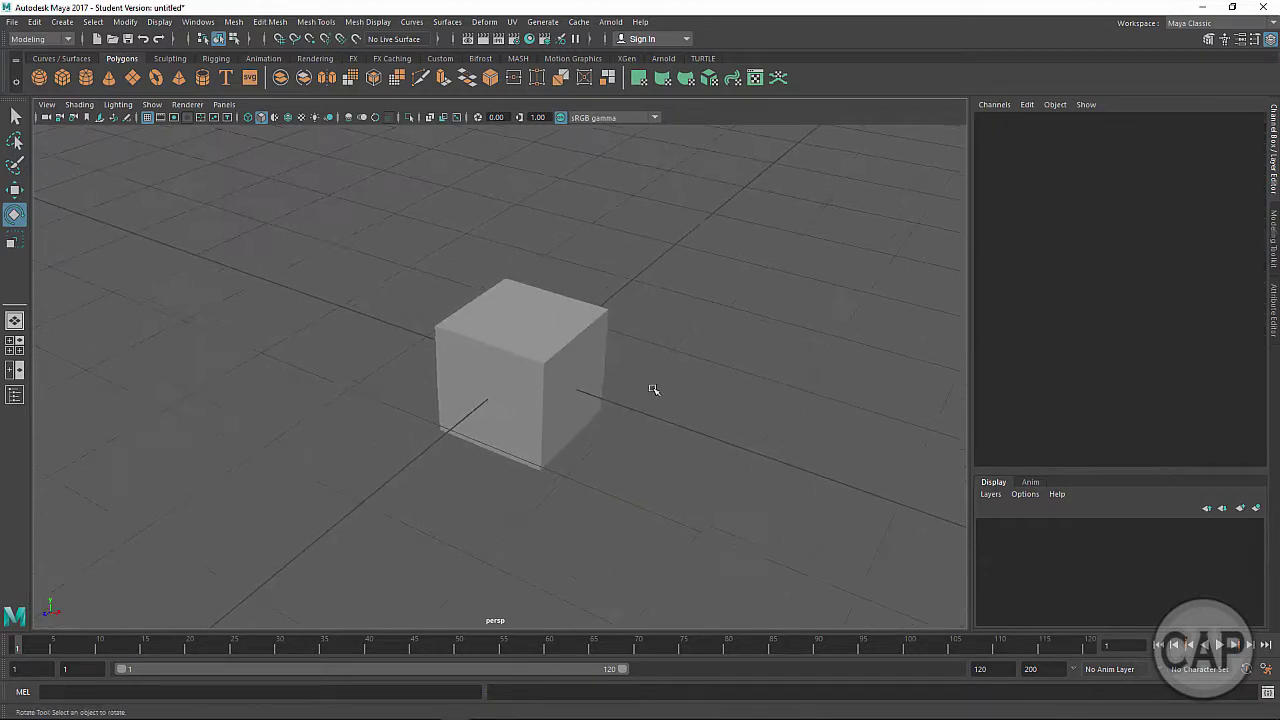
left_click(589, 385)
left_click_drag(589, 385, 769, 274, "alt")
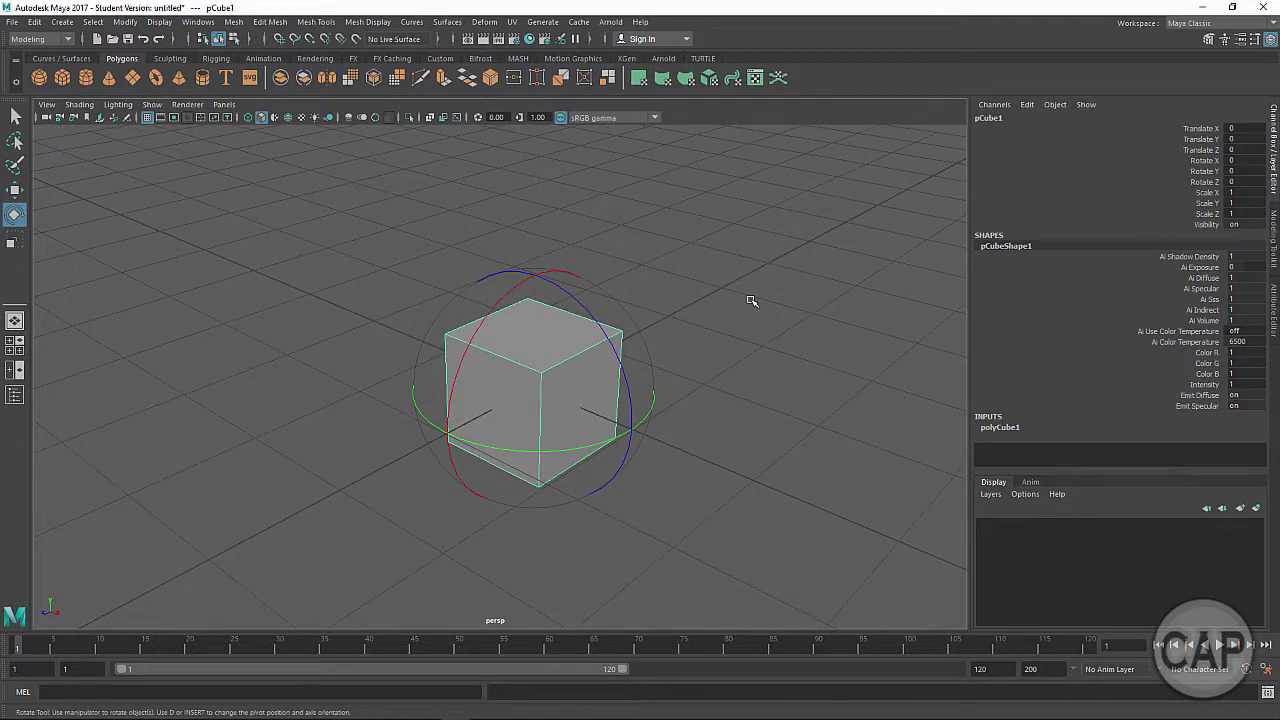
Scale the cube along Y, X, Z and uniformly, then select the Scale X, Y, Z channels.
left_click(15, 240)
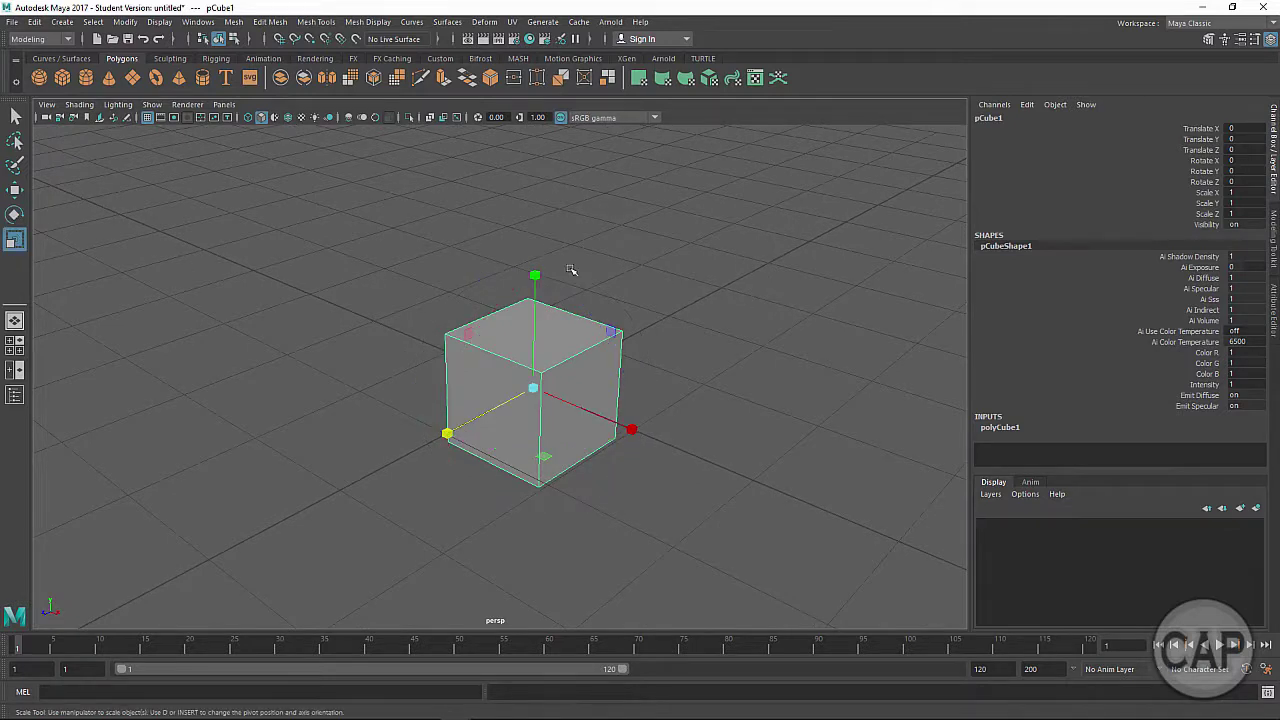
mouse_move(535, 276)
left_mouse_down()
mouse_move(530, 222)
mouse_move(535, 277)
left_mouse_up()
left_click_drag(631, 433, 660, 442)
mouse_move(445, 434)
left_mouse_down()
mouse_move(397, 460)
mouse_move(446, 434)
left_mouse_up()
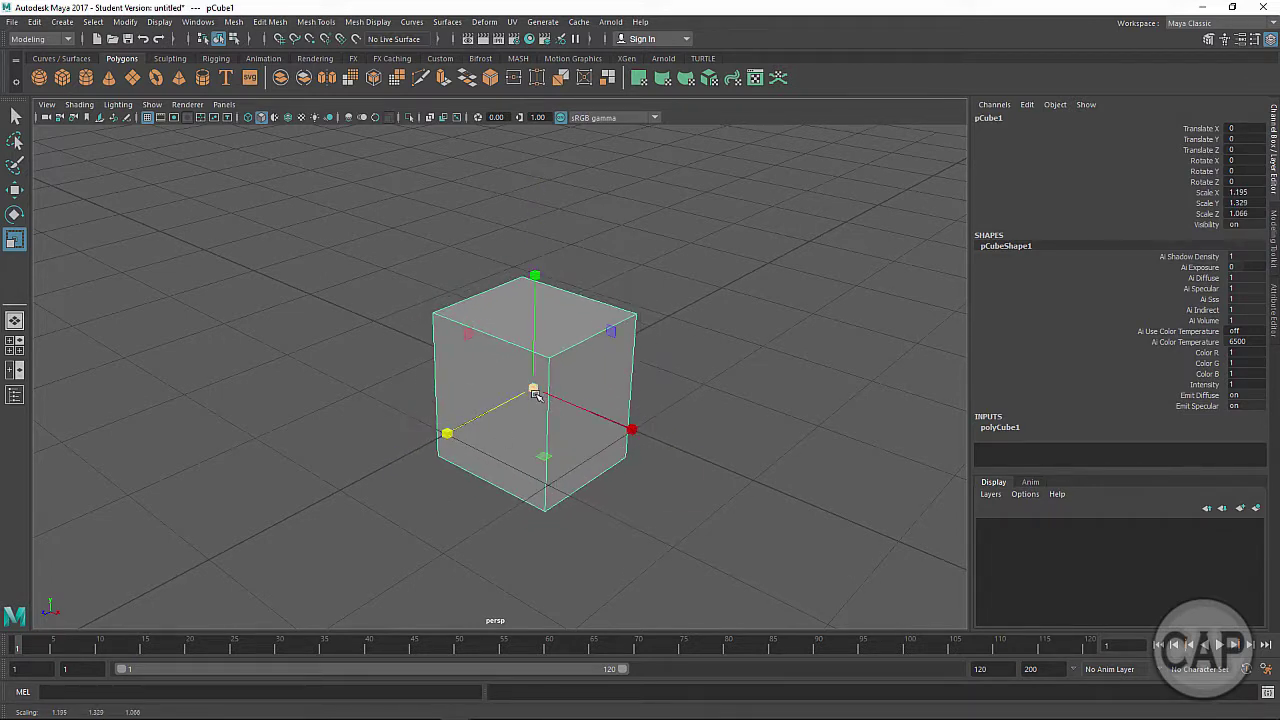
right_click_drag(535, 395, 731, 400, "alt")
left_click_drag(731, 400, 580, 403, "alt")
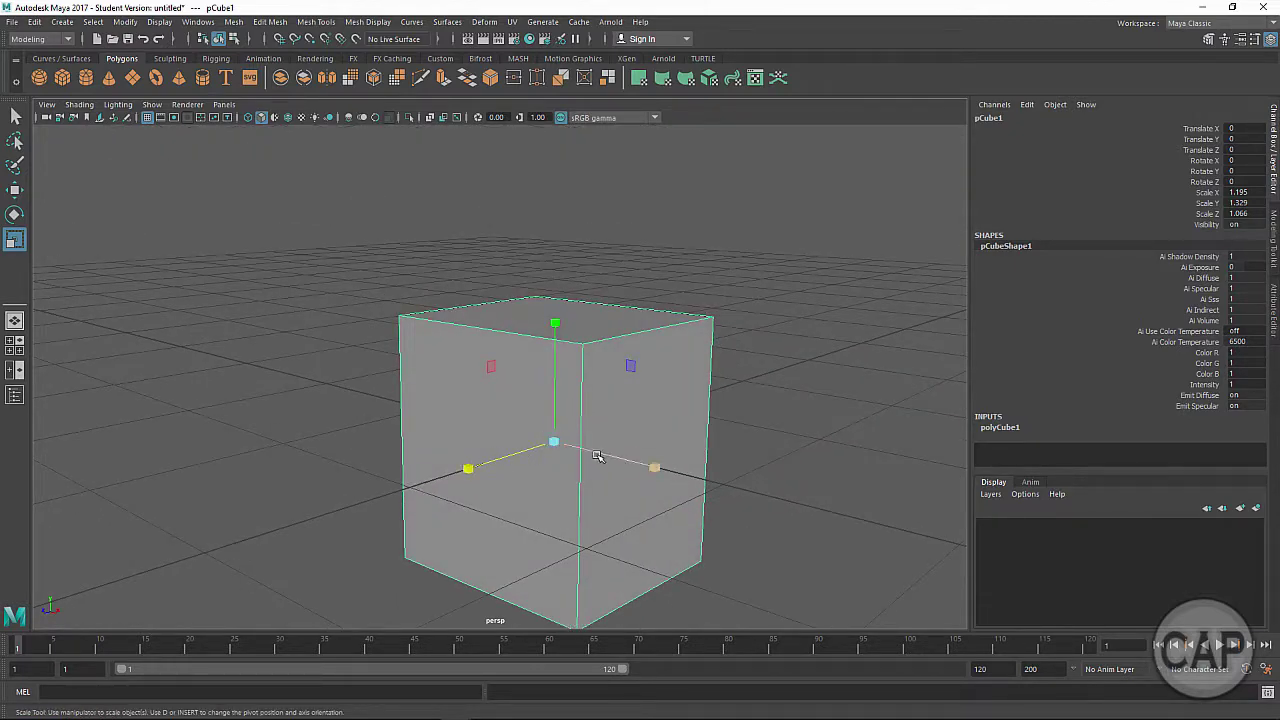
left_click_drag(554, 443, 509, 445)
left_click_drag(1238, 192, 1245, 212)
Reset Scale X, Y and Z to 1, then enlarge the cube uniformly.
type("1")
key("Return")
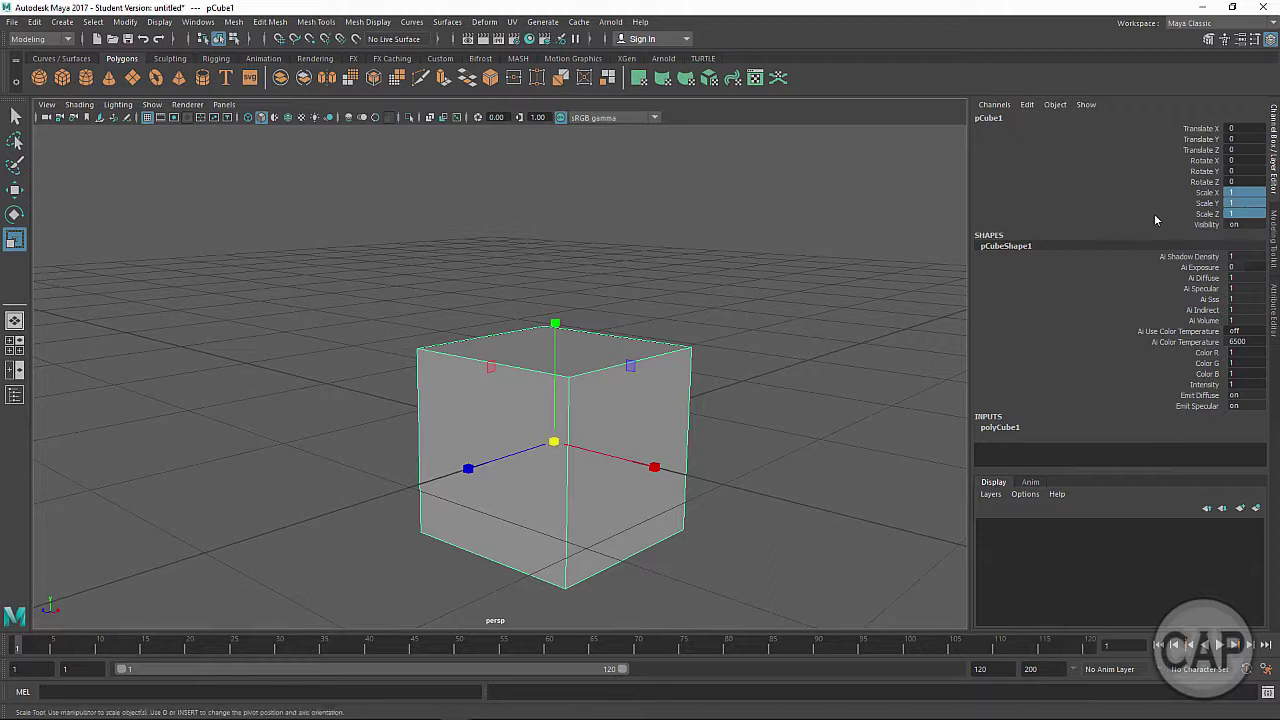
left_click_drag(555, 441, 586, 437)
Set Scale X, Y and Z all to 2 and tumble around the doubled cube.
left_click_drag(1250, 190, 1254, 213)
double_click(1254, 213)
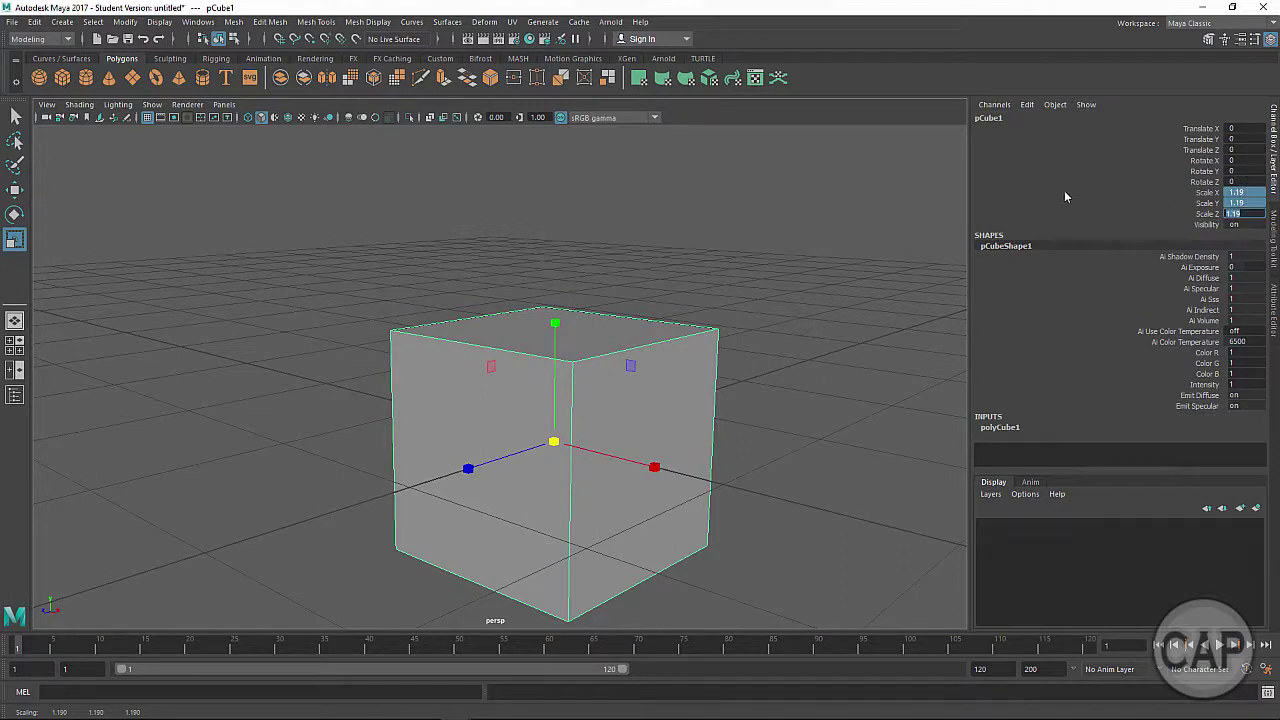
left_click(1197, 190)
left_click_drag(1258, 189, 1258, 212)
type("2")
key("Return")
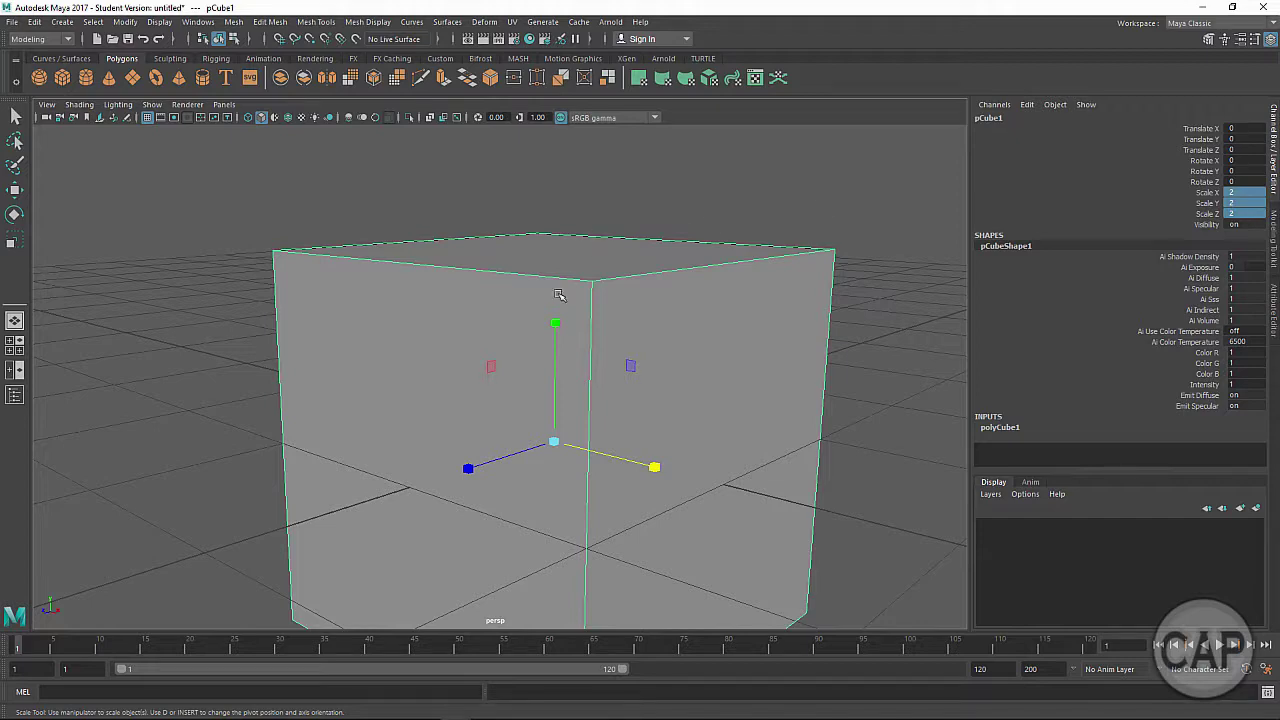
left_click_drag(700, 388, 578, 316, "alt")
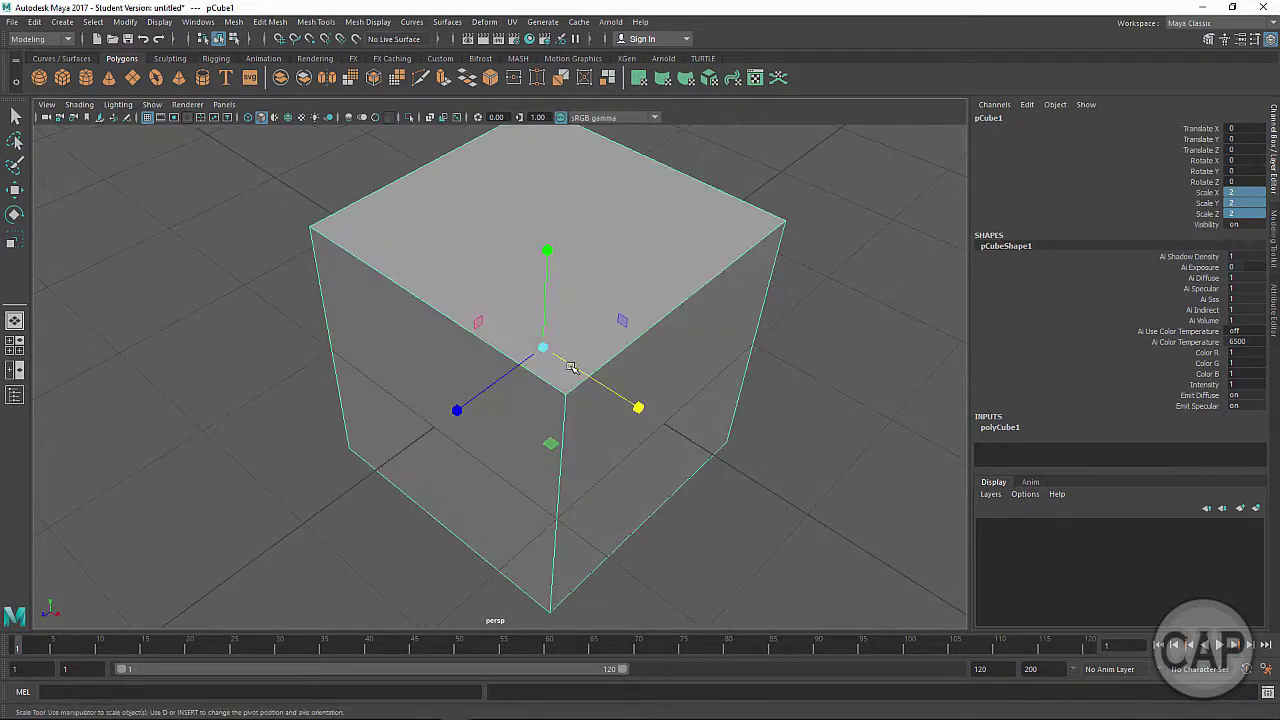
left_click_drag(563, 369, 645, 319, "alt")
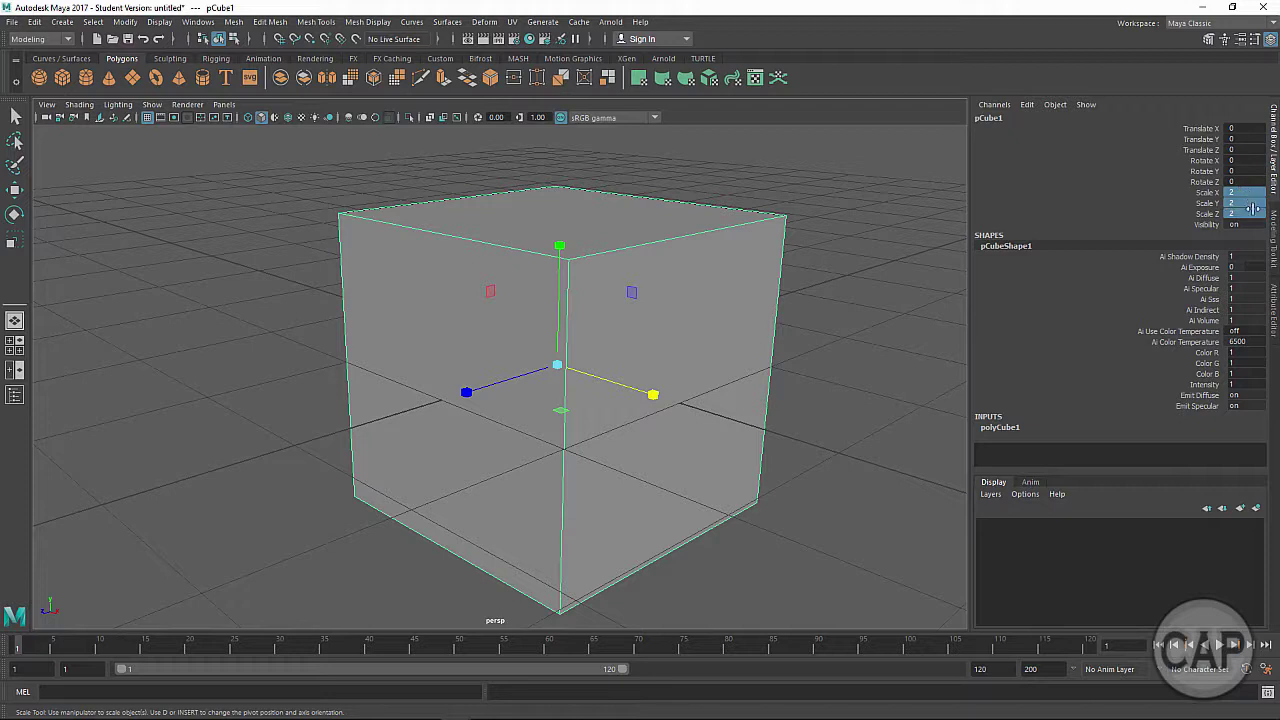
Select Scale X, Y and Z in the Channel Box and slide the uniform scale up to 2.5.
scroll(700, 376, "down", 2)
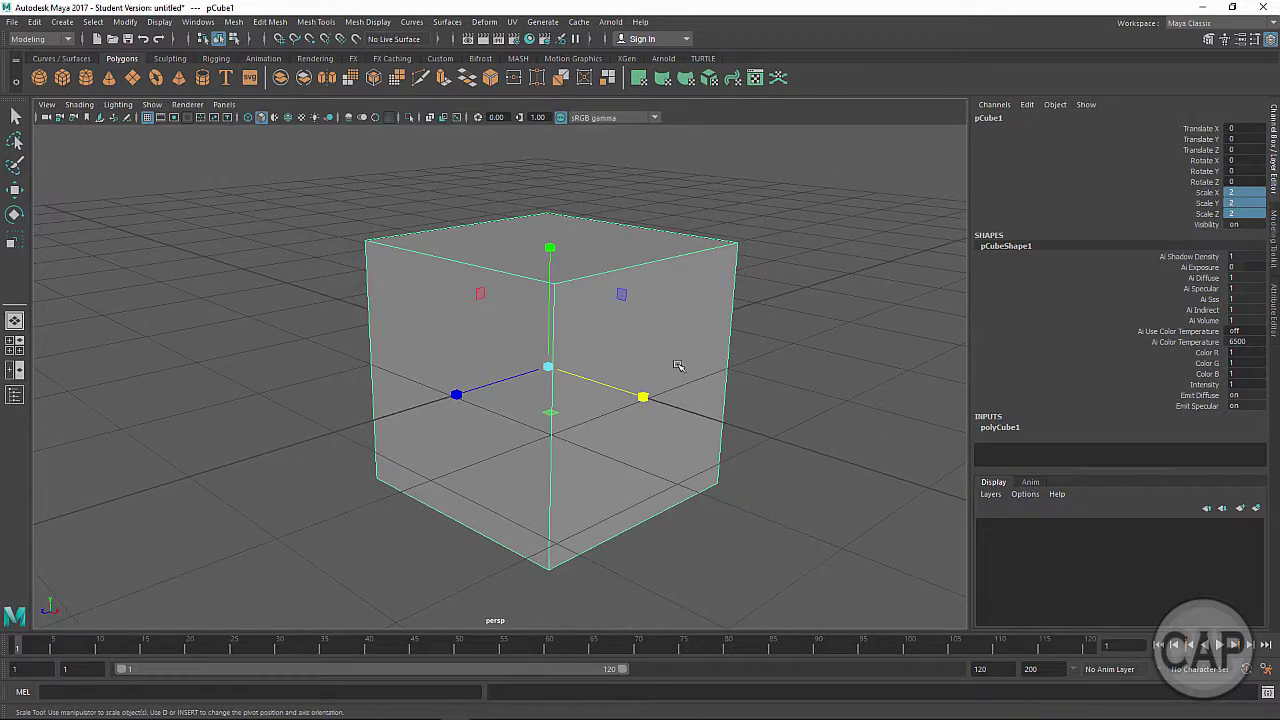
scroll(745, 356, "down", 1)
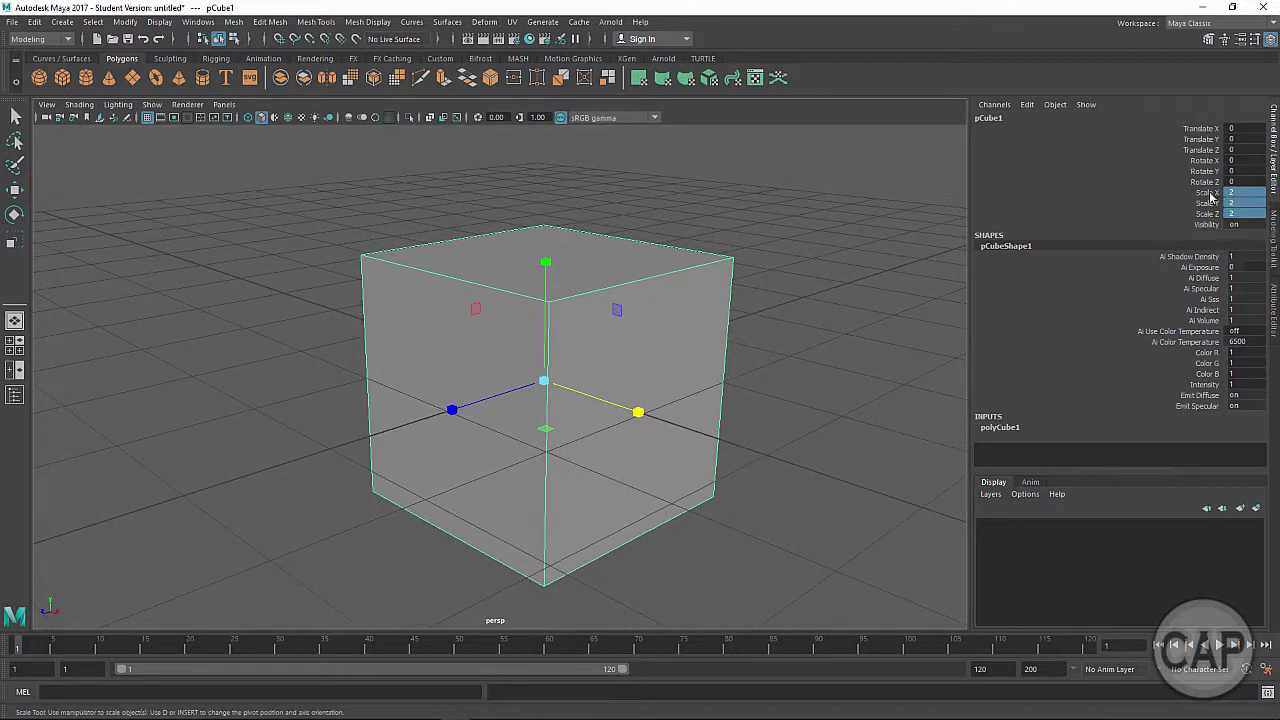
left_click_drag(1210, 197, 1210, 214)
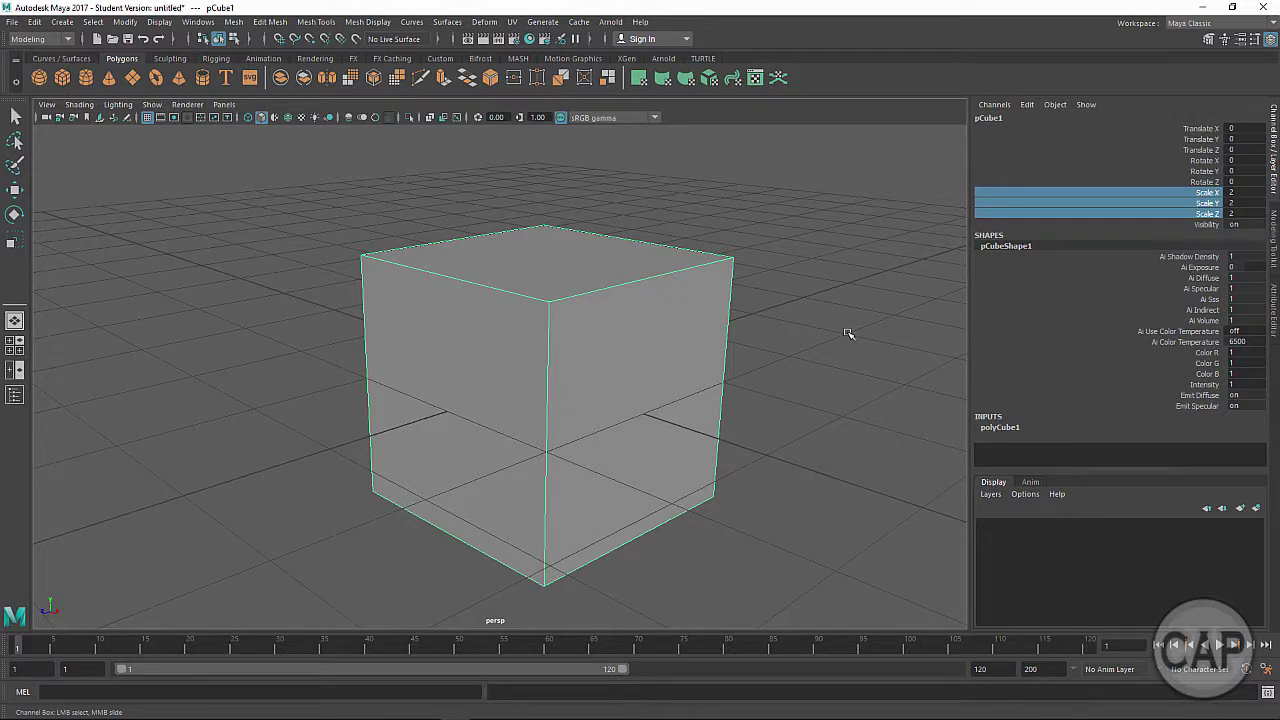
mouse_move(848, 333)
middle_mouse_down()
mouse_move(832, 333)
mouse_move(858, 328)
mouse_move(836, 326)
mouse_move(848, 320)
middle_mouse_up()
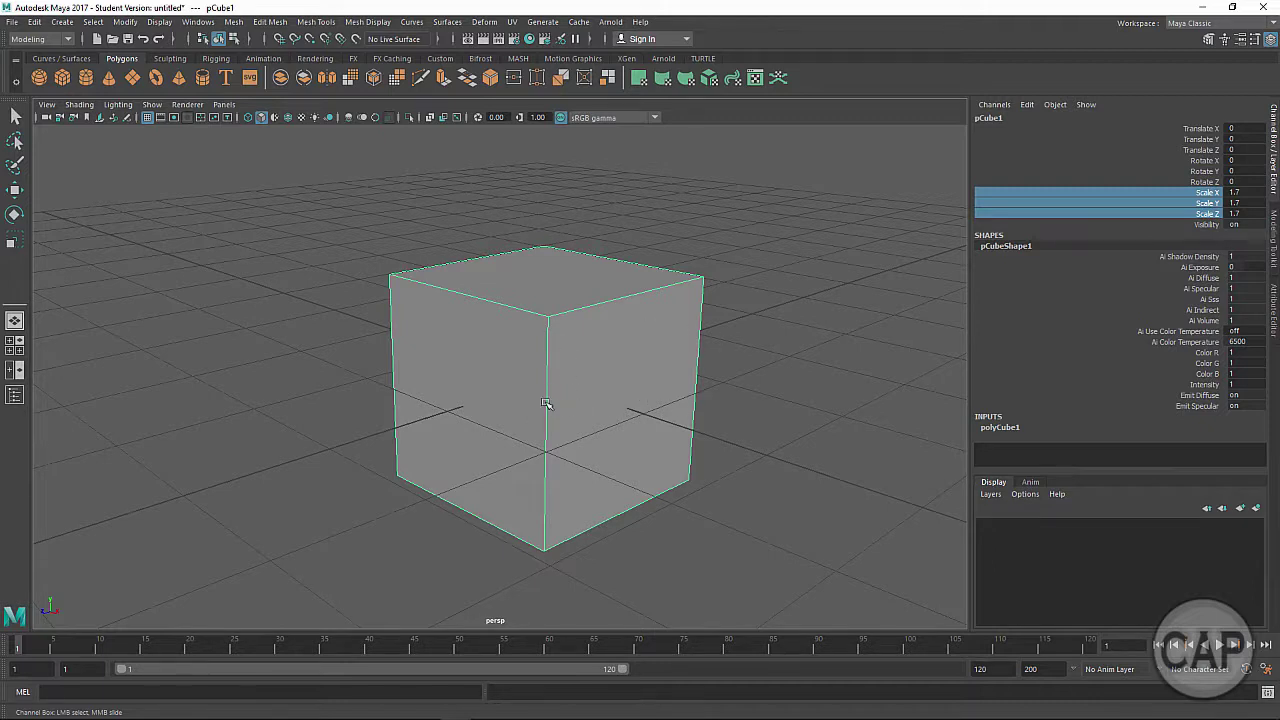
Reselect the three scale channels and slide the uniform scale to about 2, then down to 1.1.
left_click(1207, 193)
left_click(1209, 203)
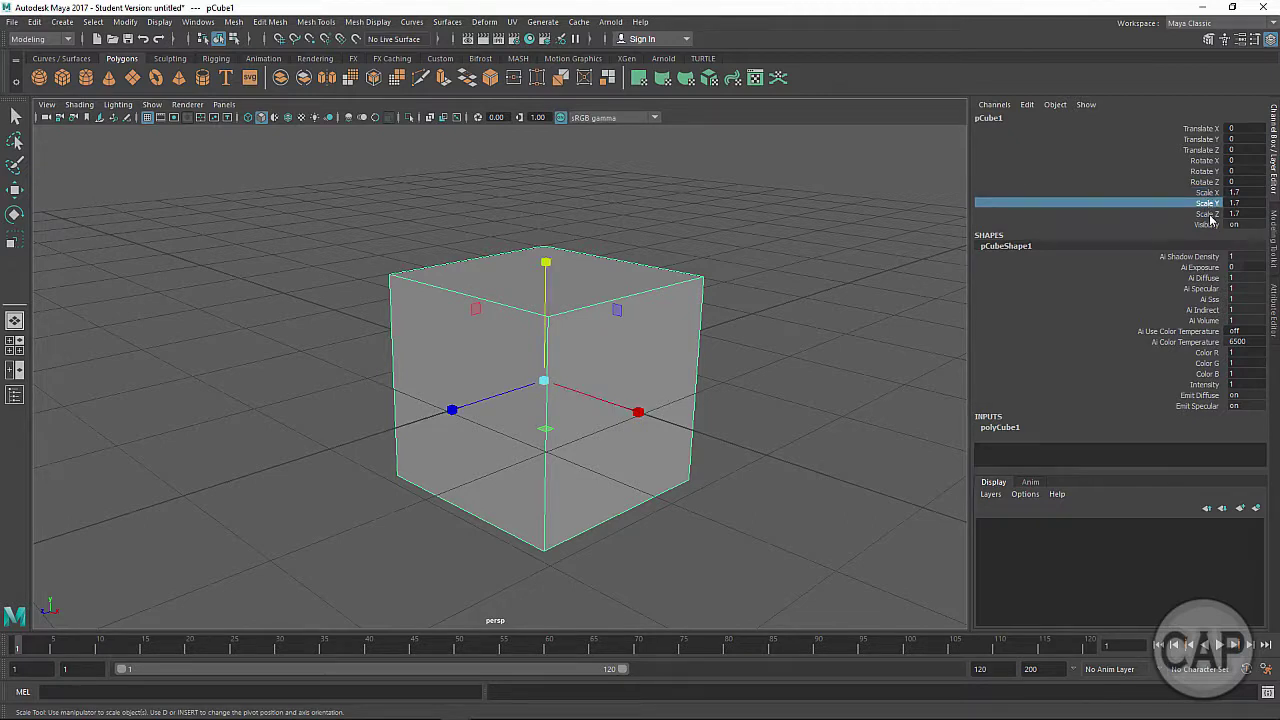
left_click(1210, 214)
left_click(1209, 193)
left_click(1210, 204)
left_click(1209, 214)
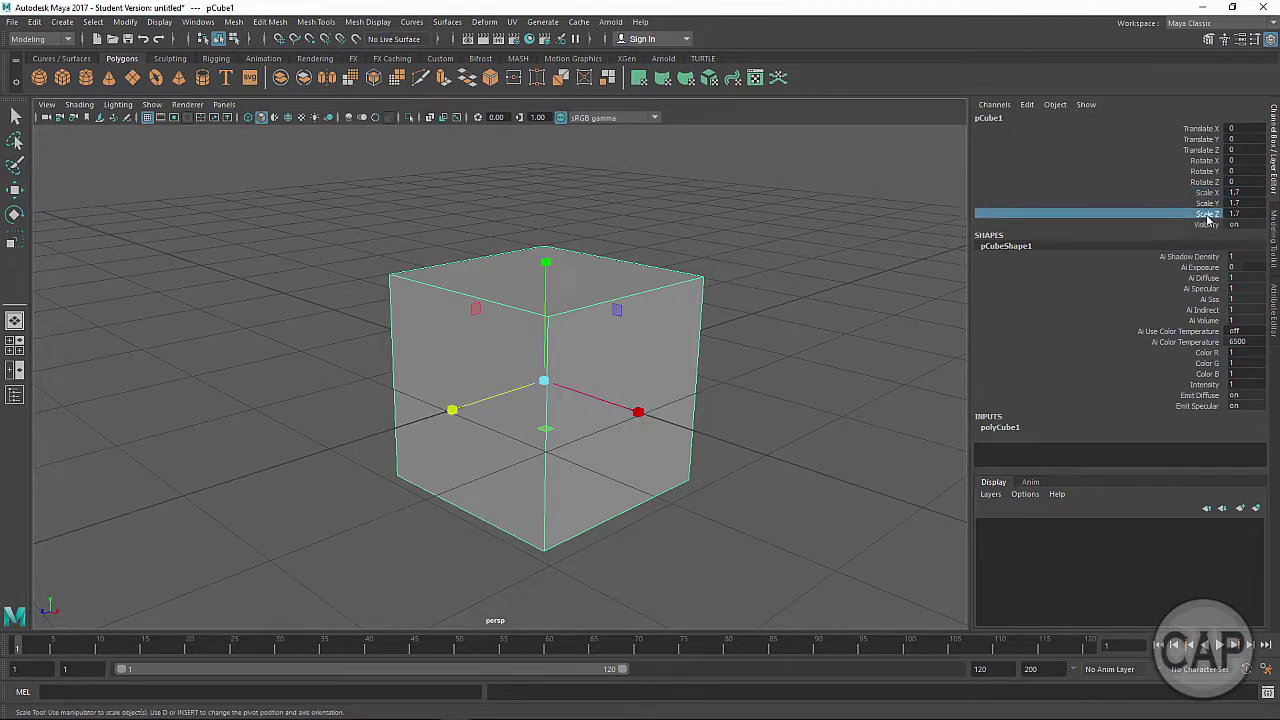
left_click_drag(1207, 196, 1211, 216)
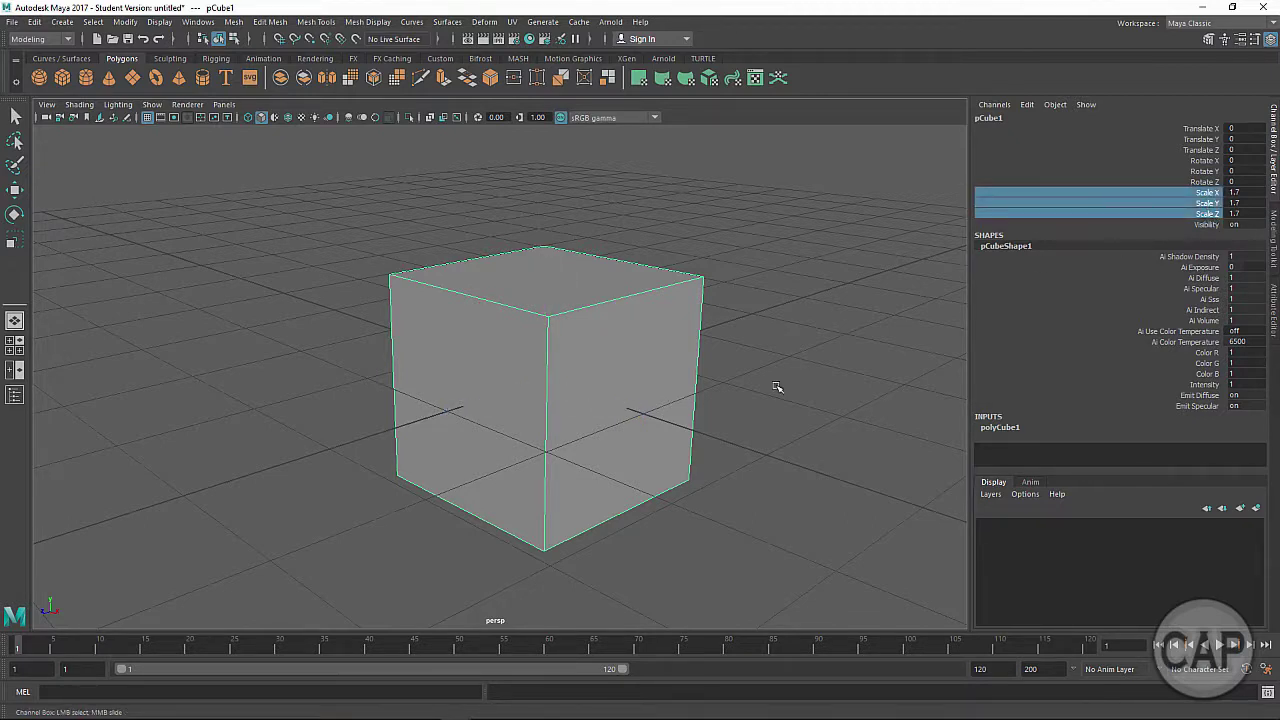
middle_click_drag(650, 393, 662, 384)
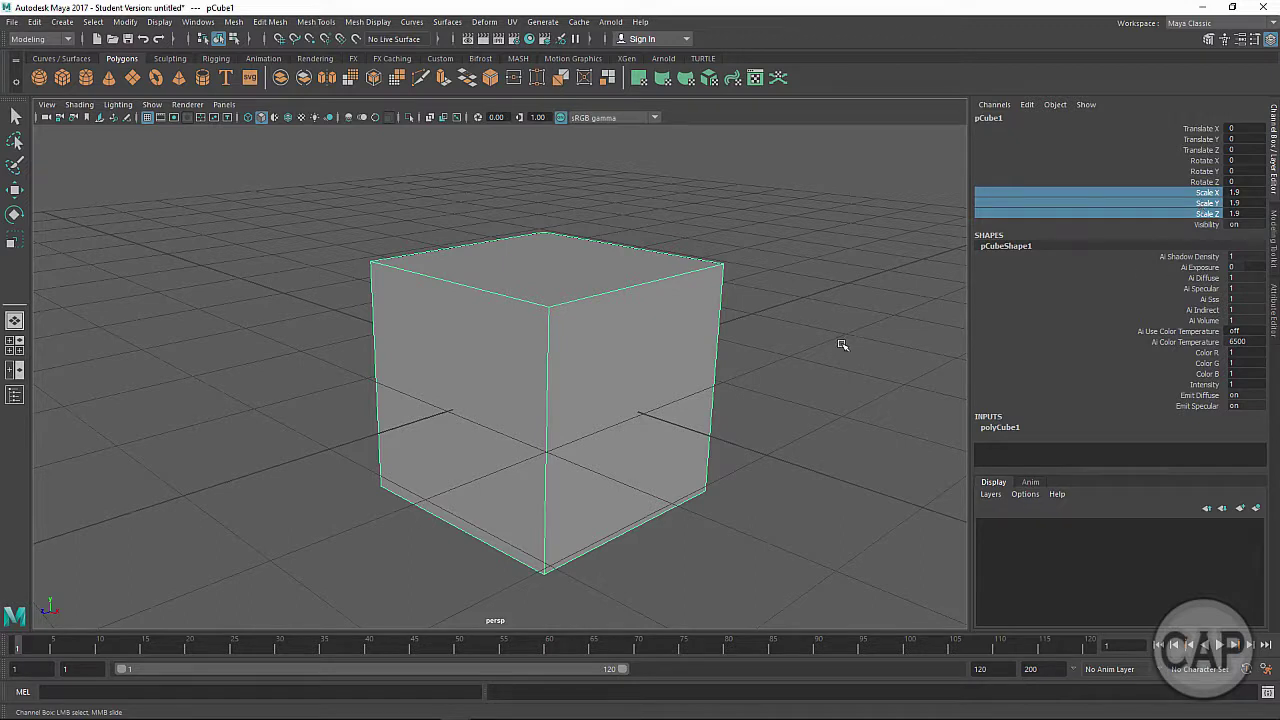
middle_click_drag(801, 383, 789, 382)
Enter 1 for Scale X, Y and Z together to restore the cube's original size.
left_click_drag(1245, 192, 1261, 214)
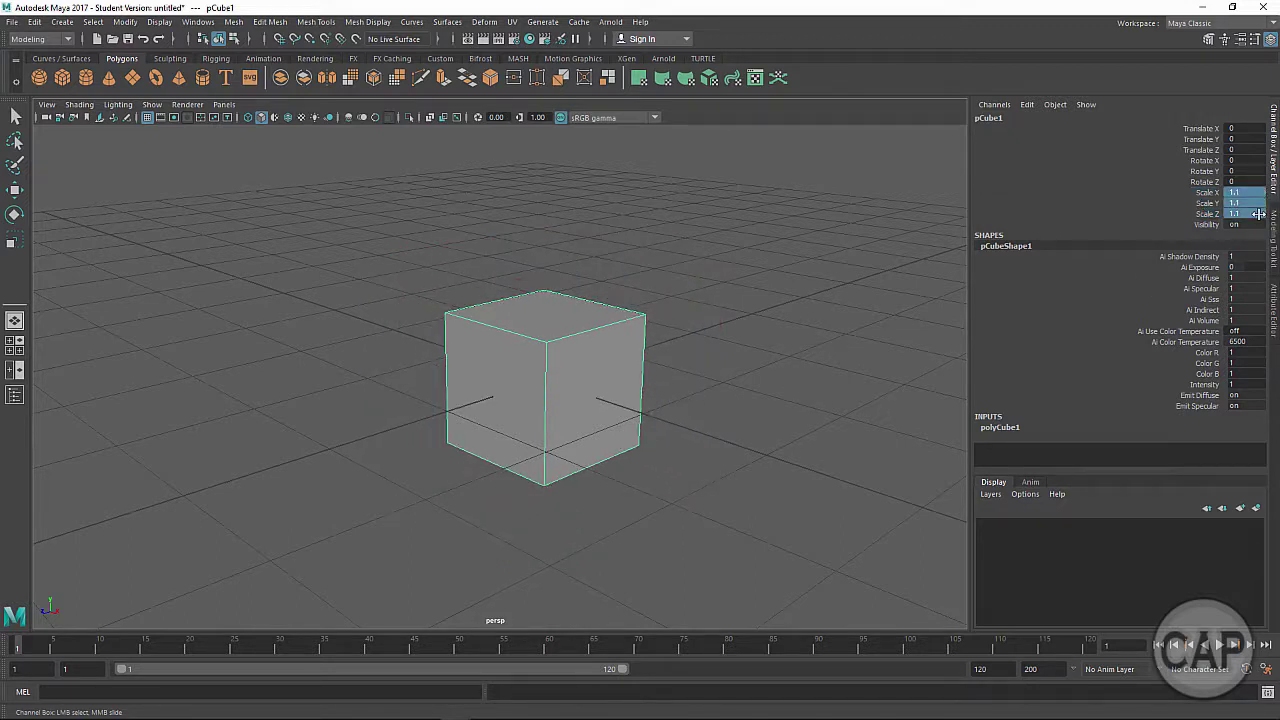
double_click(1261, 214)
type("1")
key("Return")
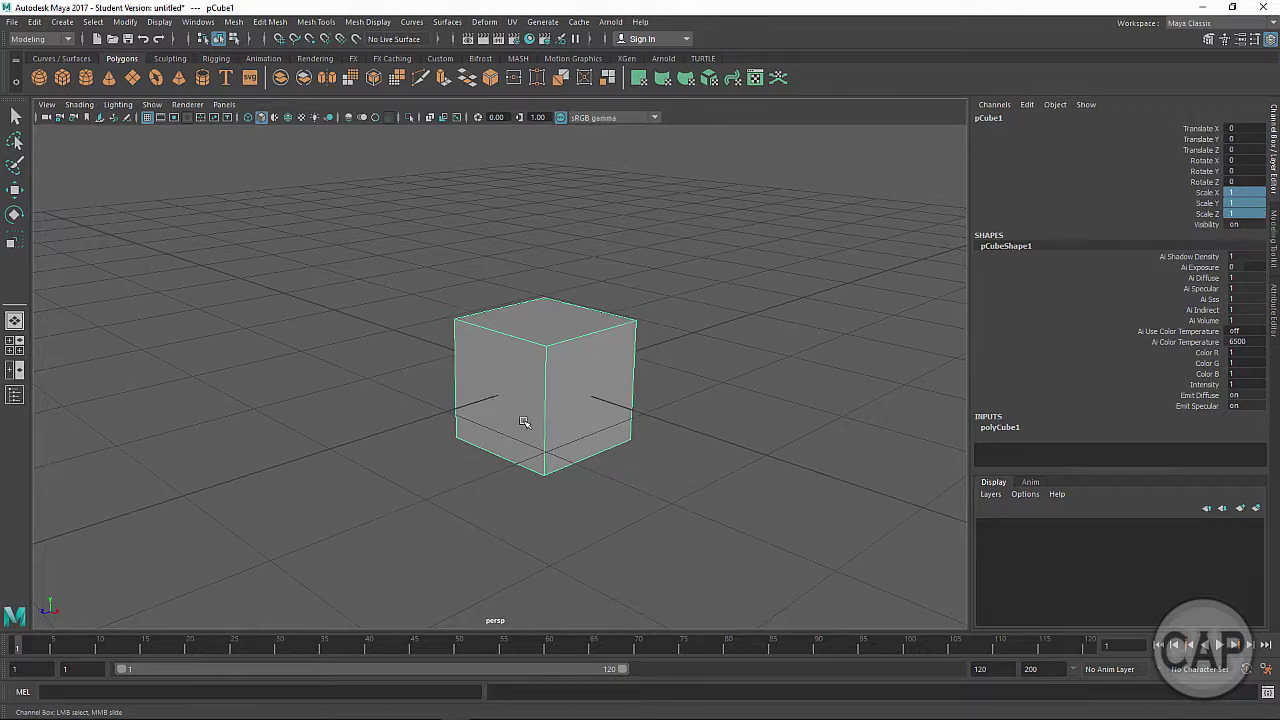
left_click_drag(517, 457, 557, 489, "alt")
right_click_drag(557, 489, 629, 477, "alt")
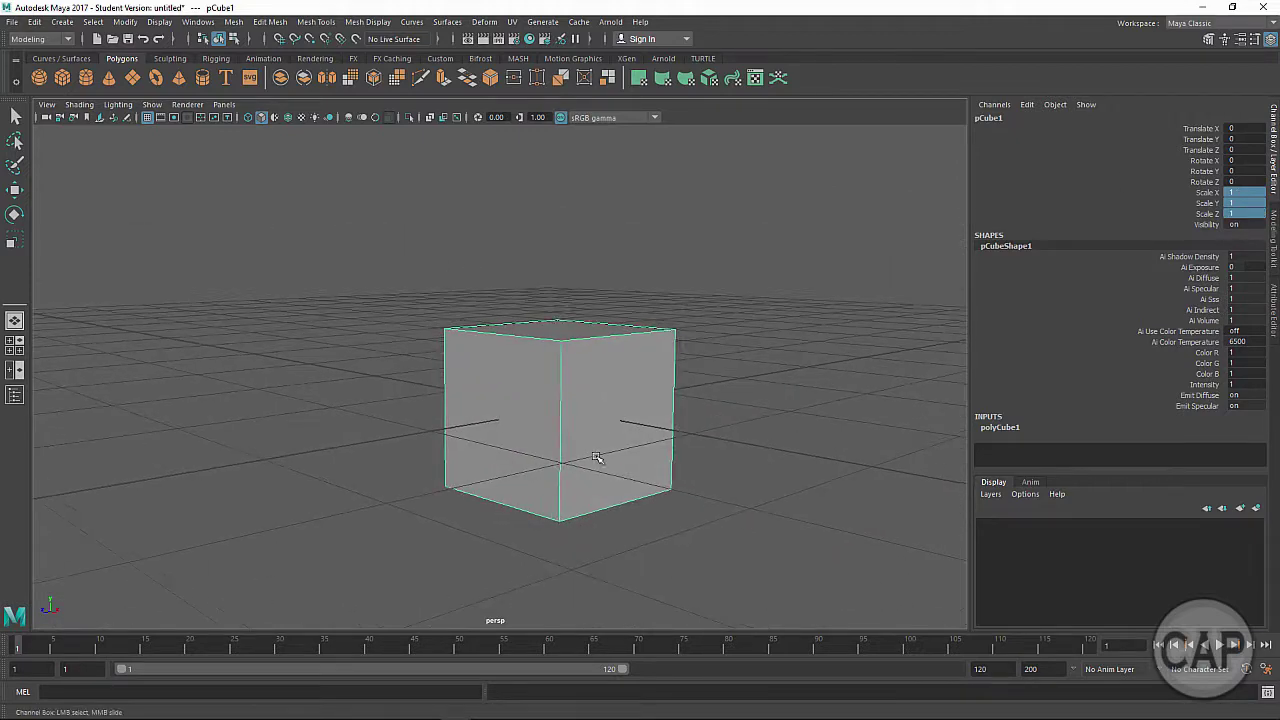
Cycle twice through the Move, Rotate and Scale tools in the Toolbox.
key("r")
left_click(15, 190)
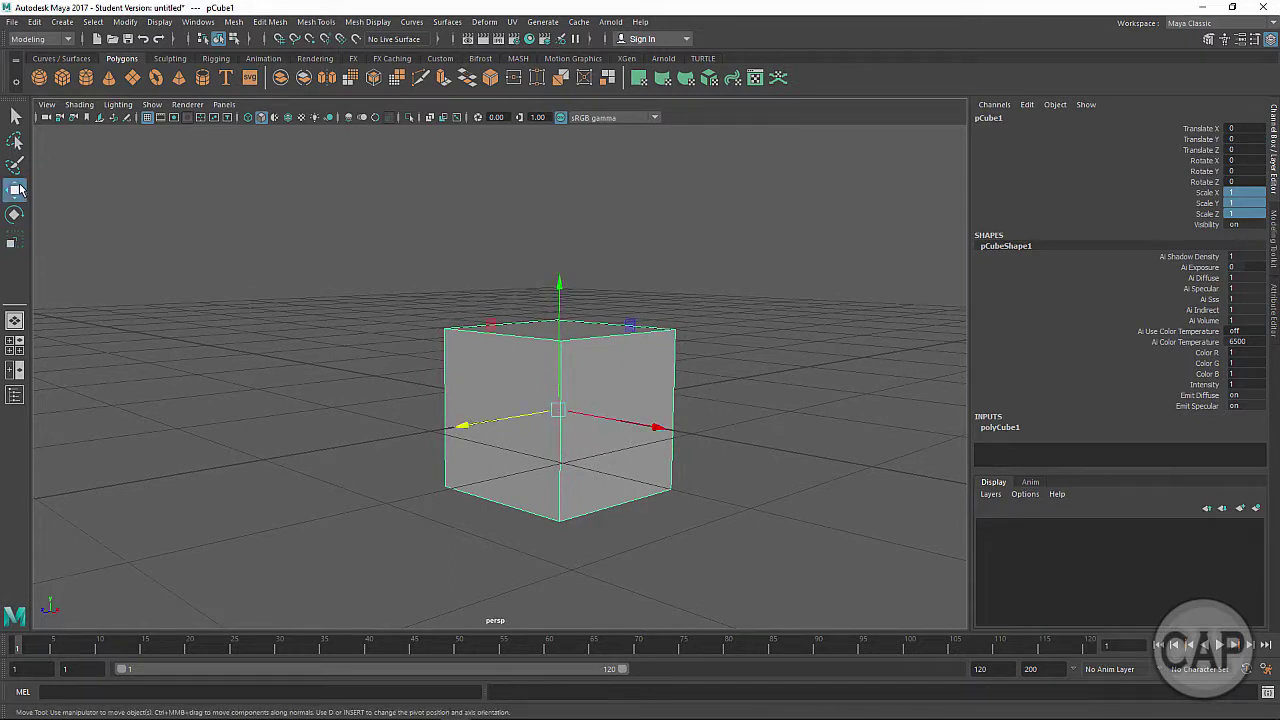
left_click(15, 214)
left_click(12, 242)
left_click(15, 190)
left_click(15, 214)
left_click(15, 242)
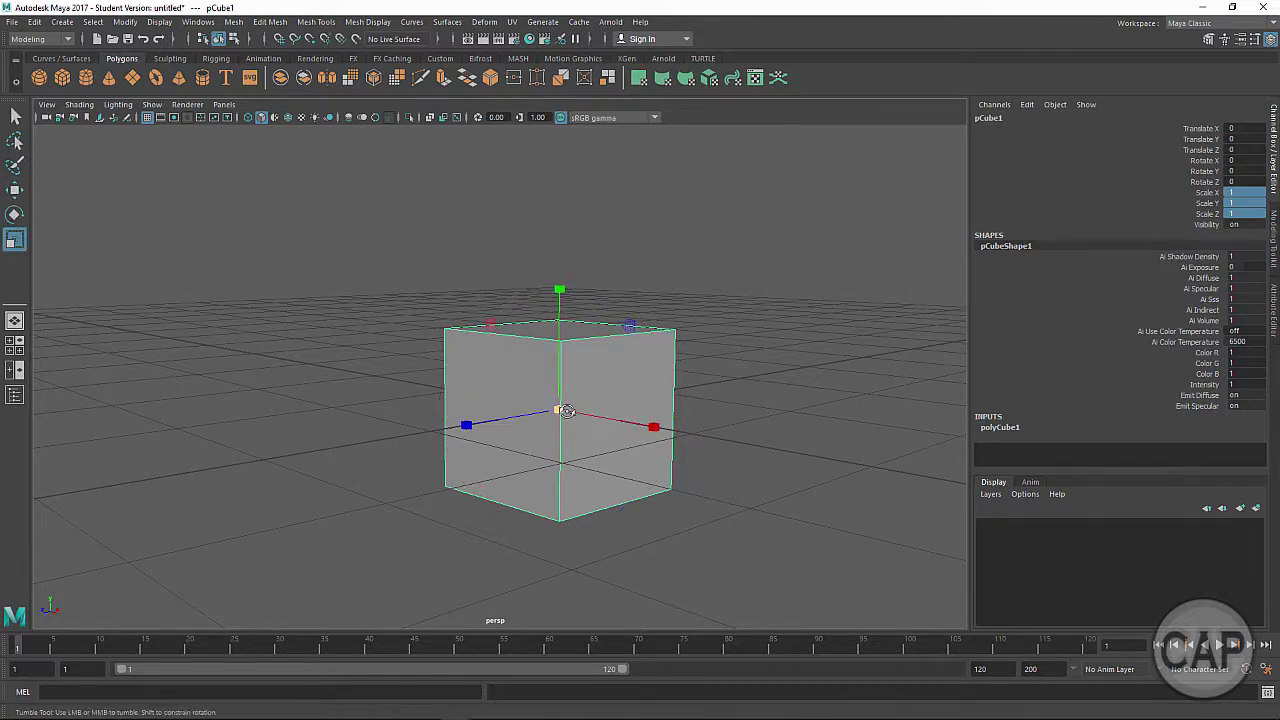
Switch tools with the W, E and R hotkeys, ending on the Scale Tool.
left_click_drag(566, 412, 655, 412, "alt")
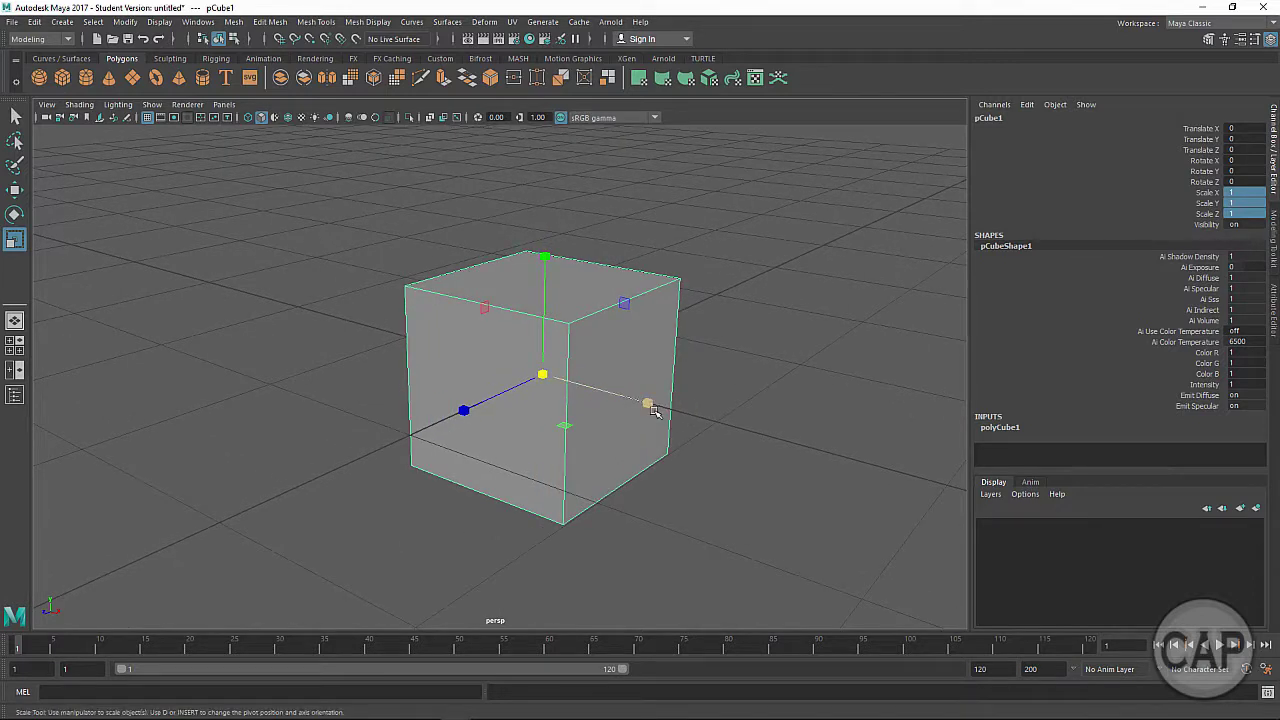
key("w")
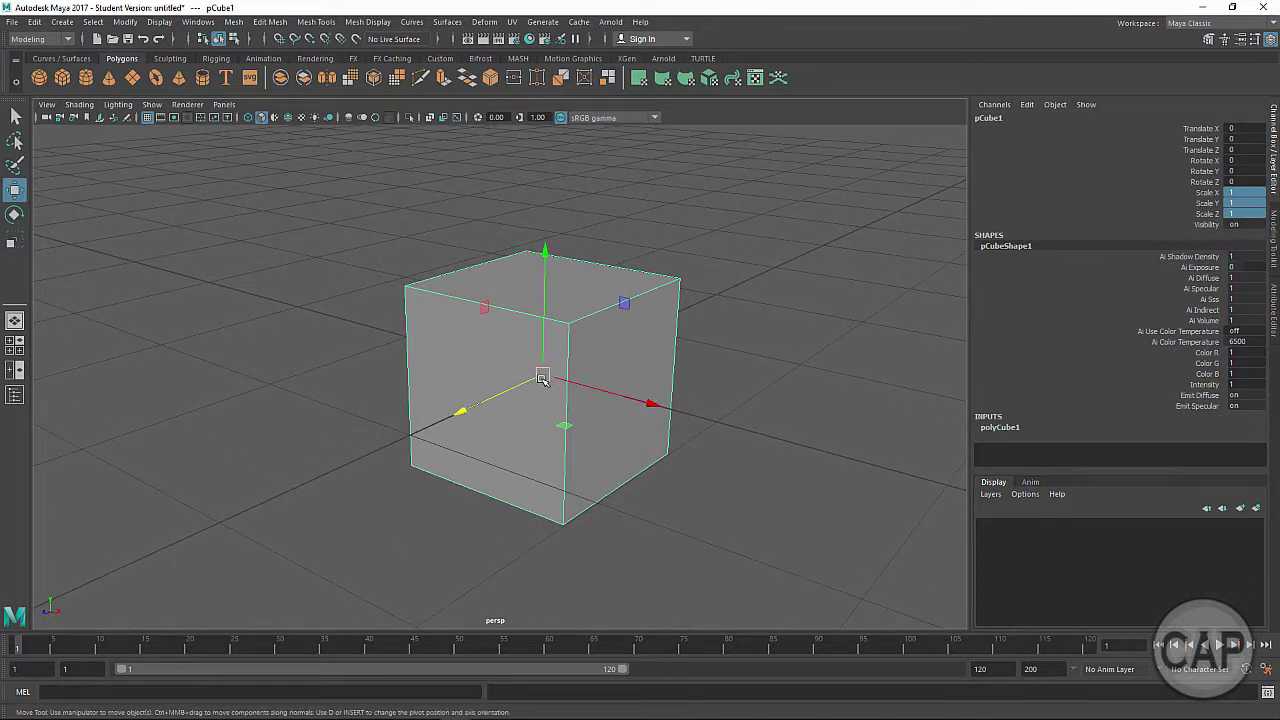
key("e")
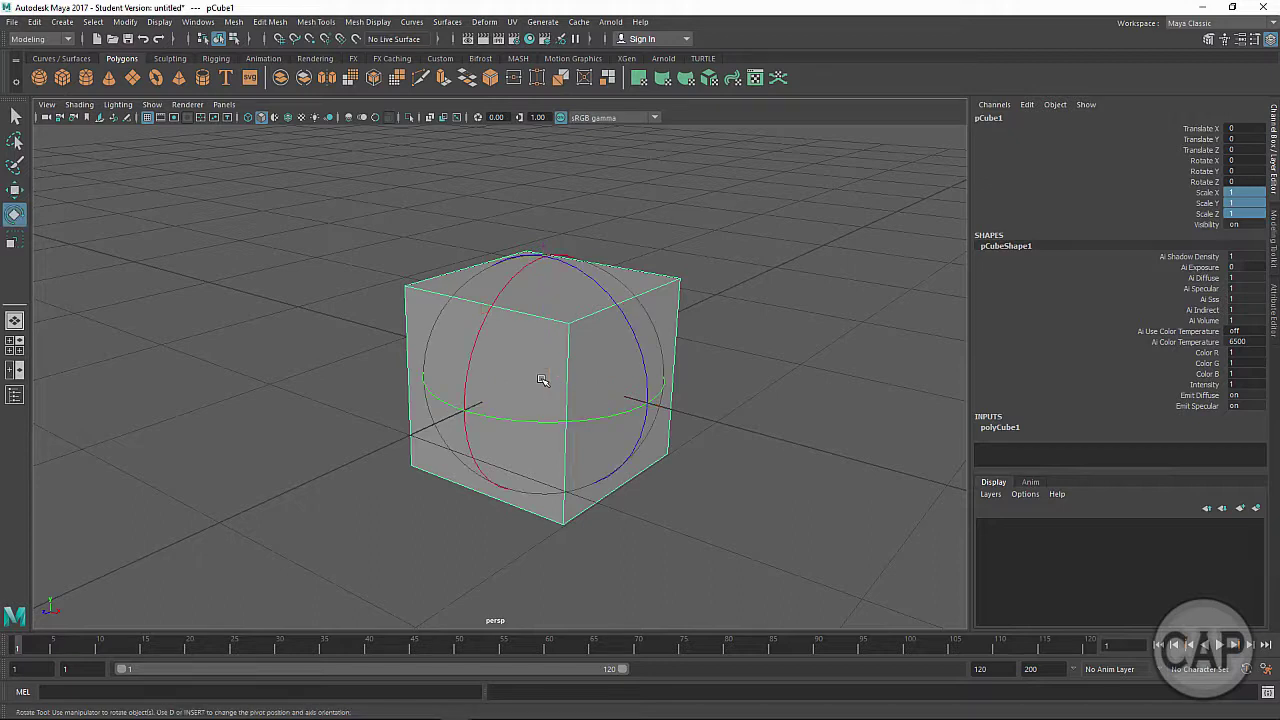
key("r")
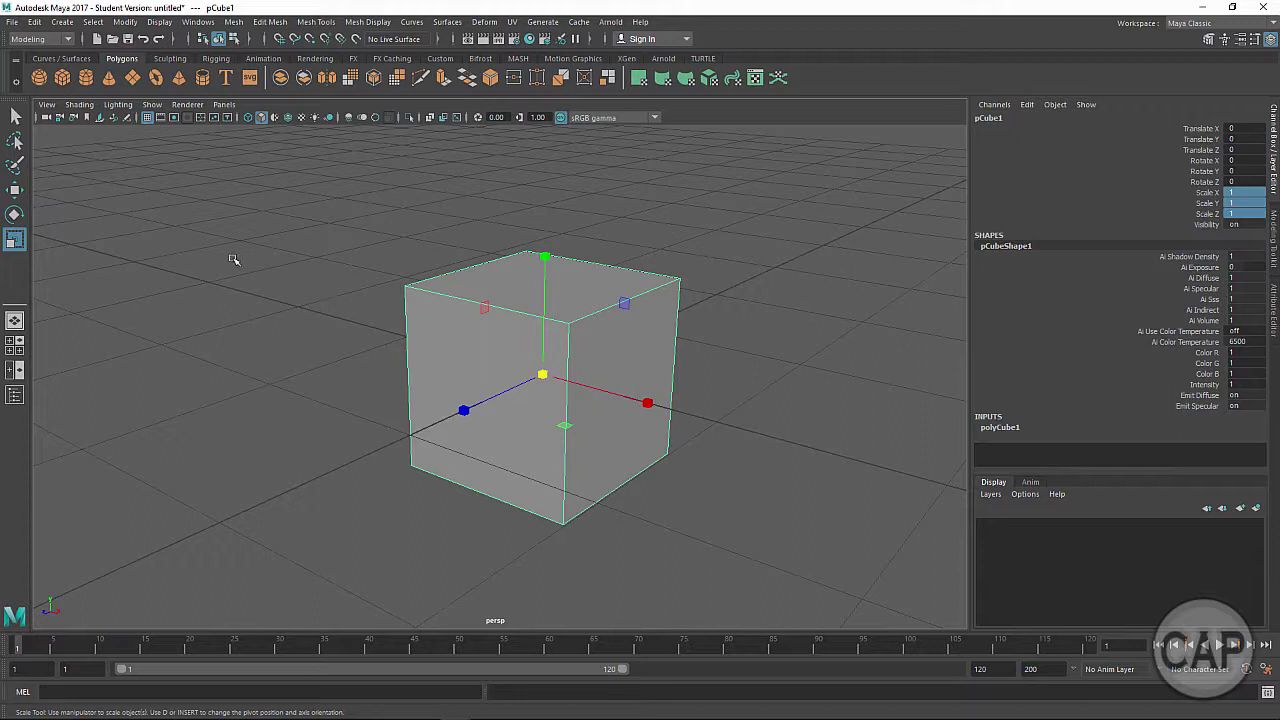
Step through the Move, Rotate and Scale tools, then switch to the Select Tool.
left_click(15, 191)
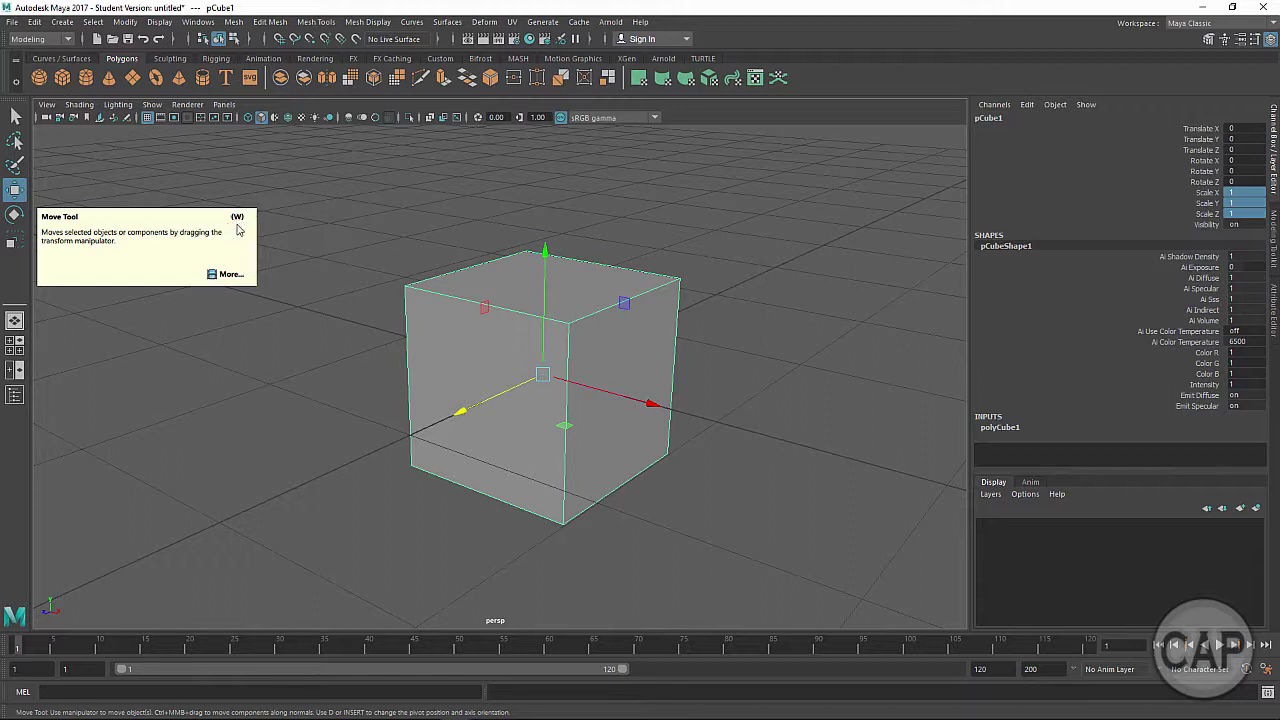
left_click(14, 214)
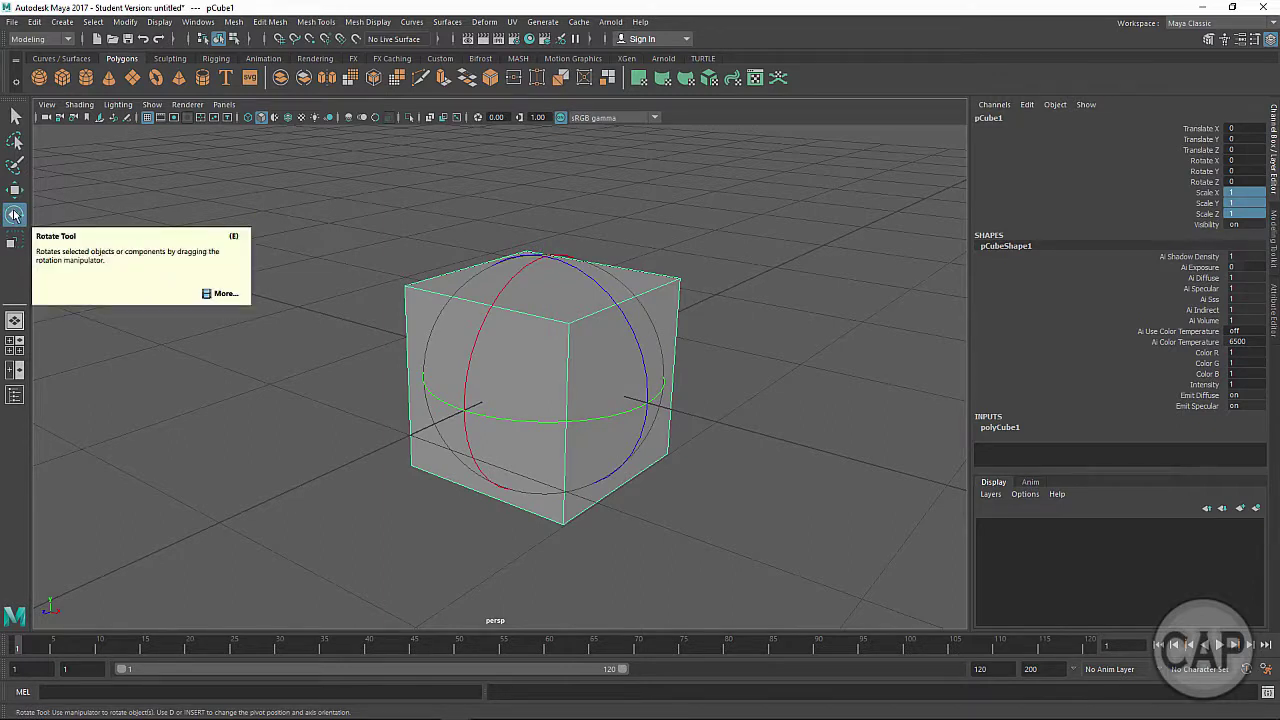
left_click(14, 240)
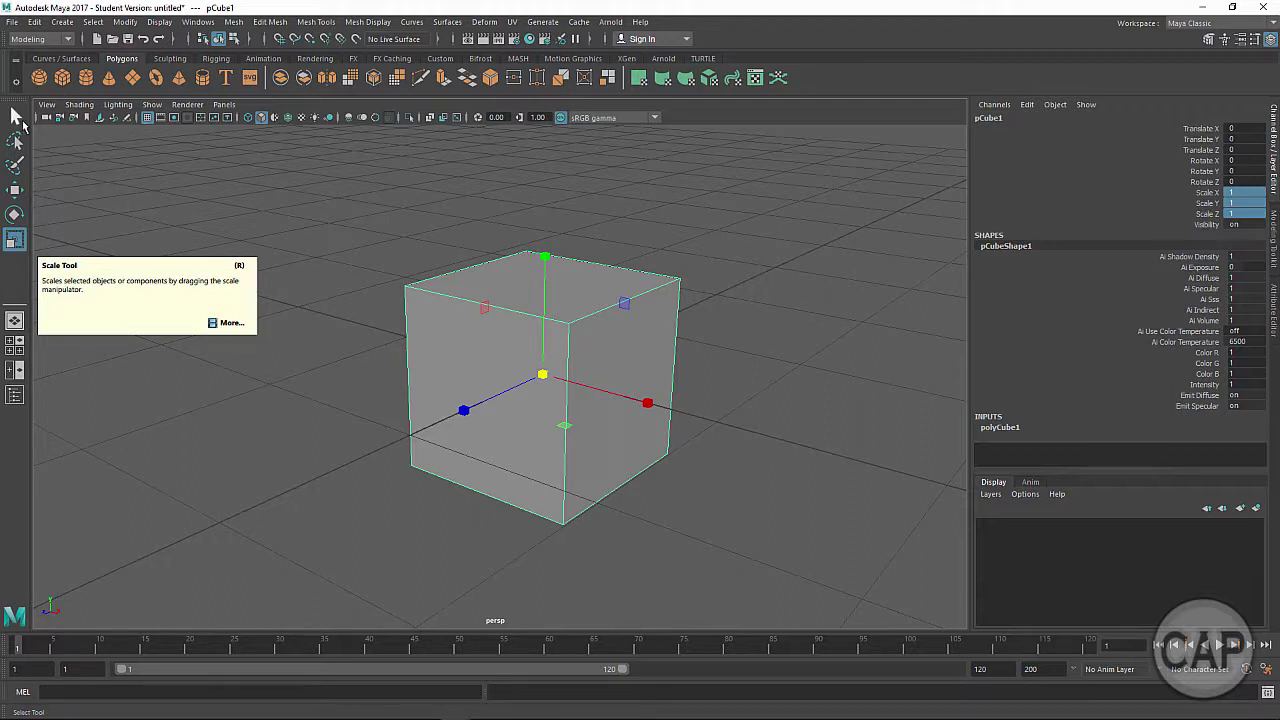
left_click(16, 117)
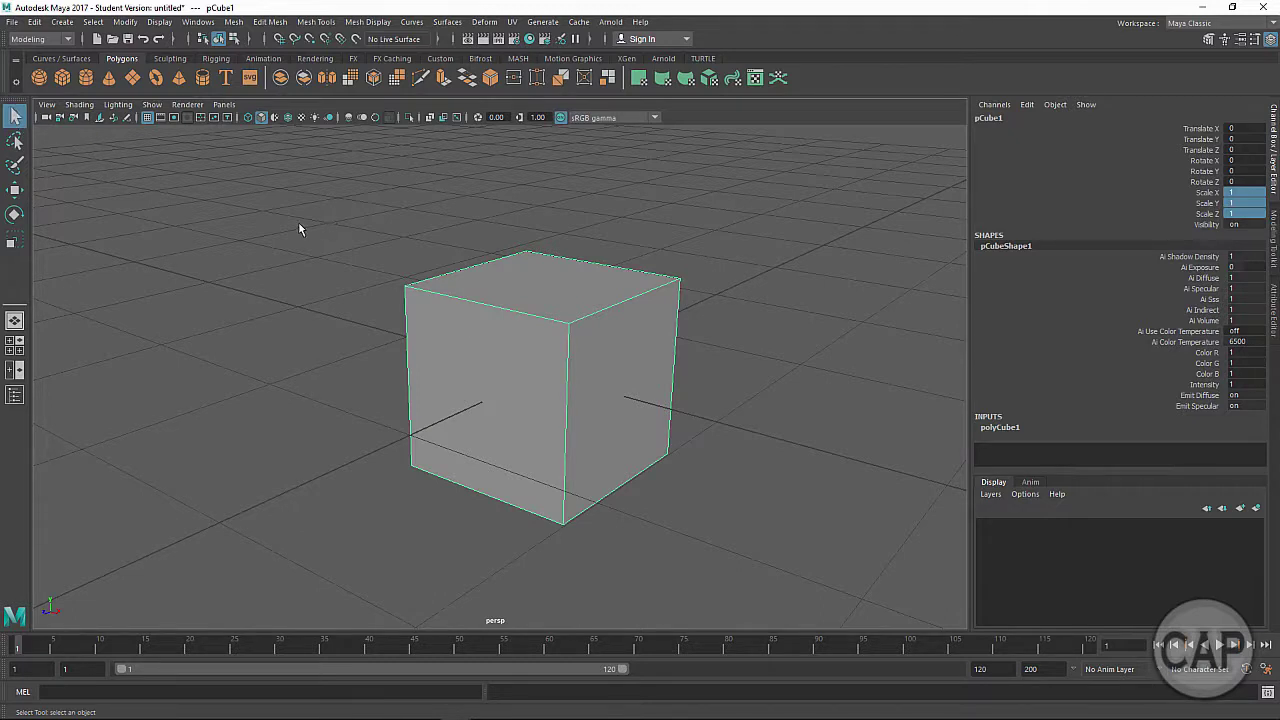
left_click(295, 370)
key("ctrl+z")
left_click(305, 345)
key("ctrl+z")
left_click(290, 310)
left_click_drag(300, 258, 243, 390)
left_click_drag(331, 238, 489, 359)
left_click(337, 355)
left_click(444, 372)
left_click(346, 369)
left_click(427, 370)
left_click(380, 380)
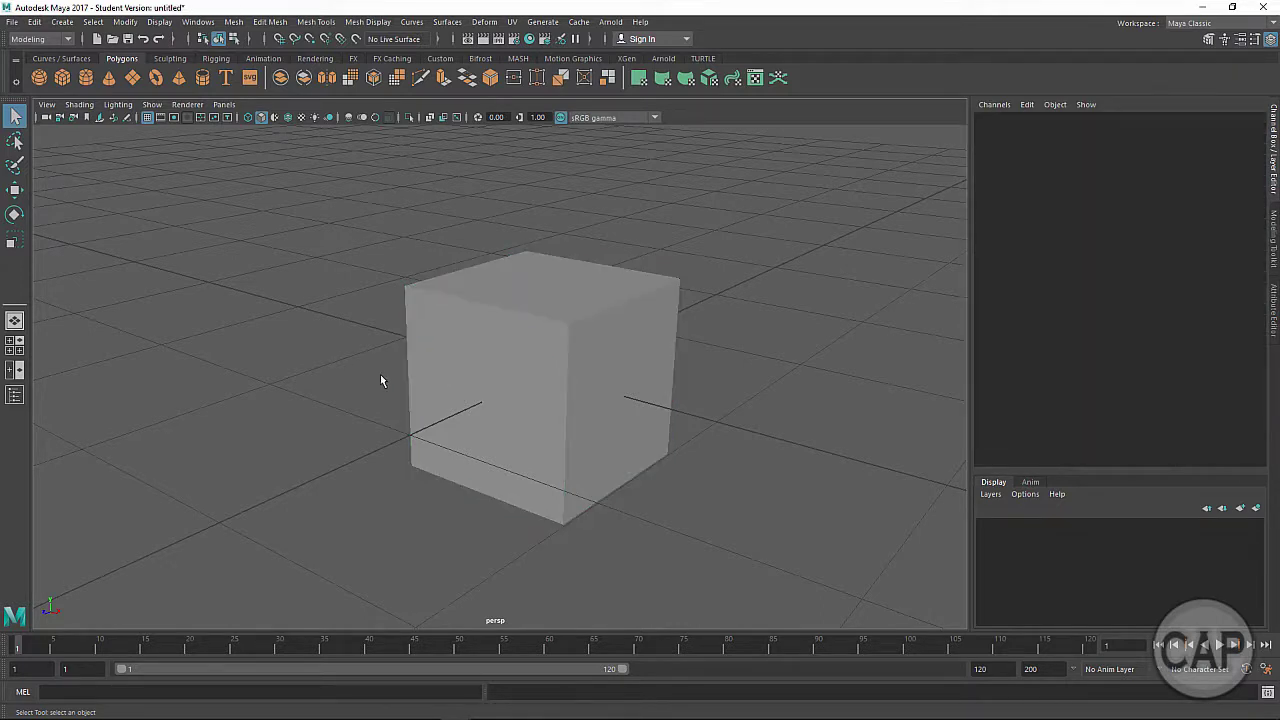
left_click(437, 378)
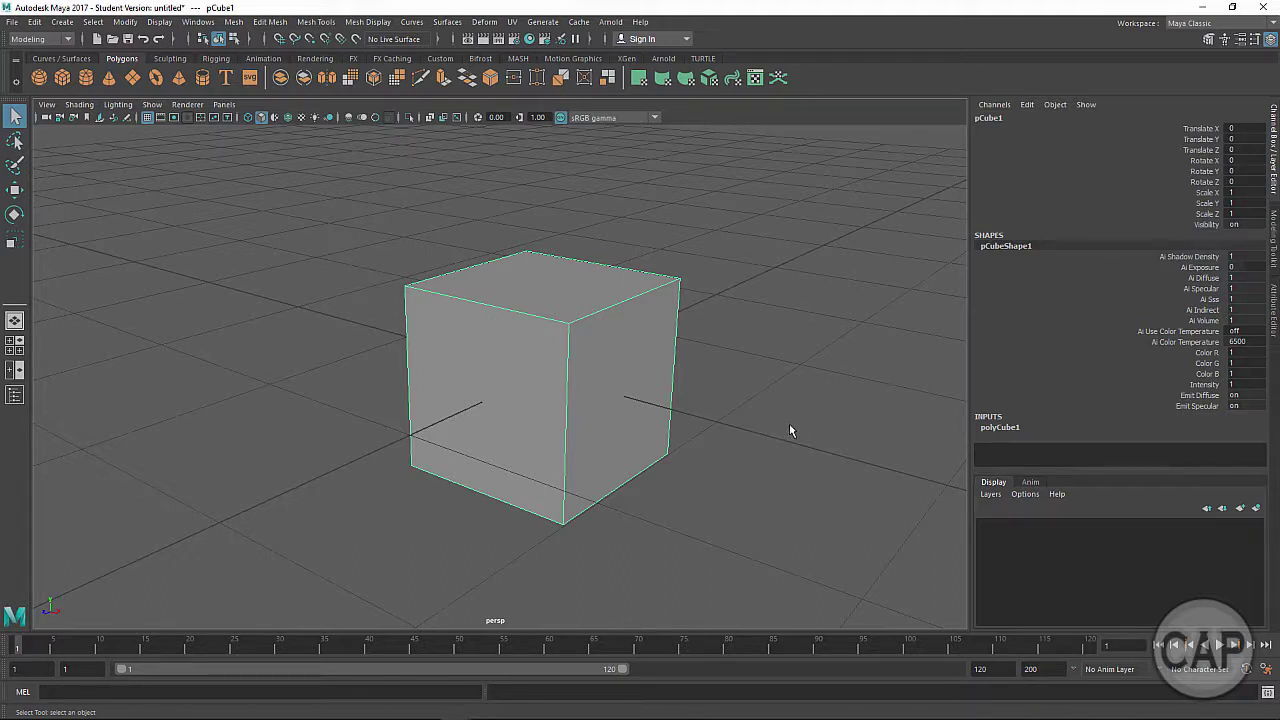
left_click(365, 383)
left_click(429, 366)
left_click(405, 369)
left_click(420, 370)
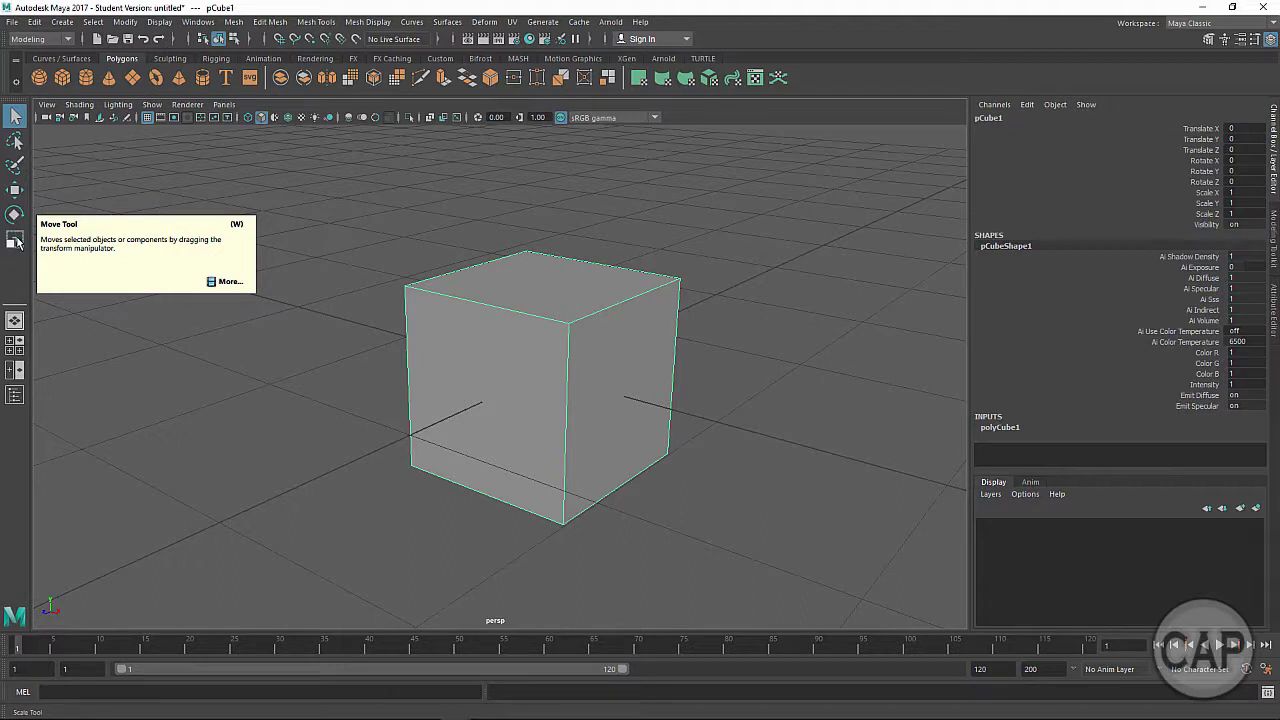
left_click(292, 412)
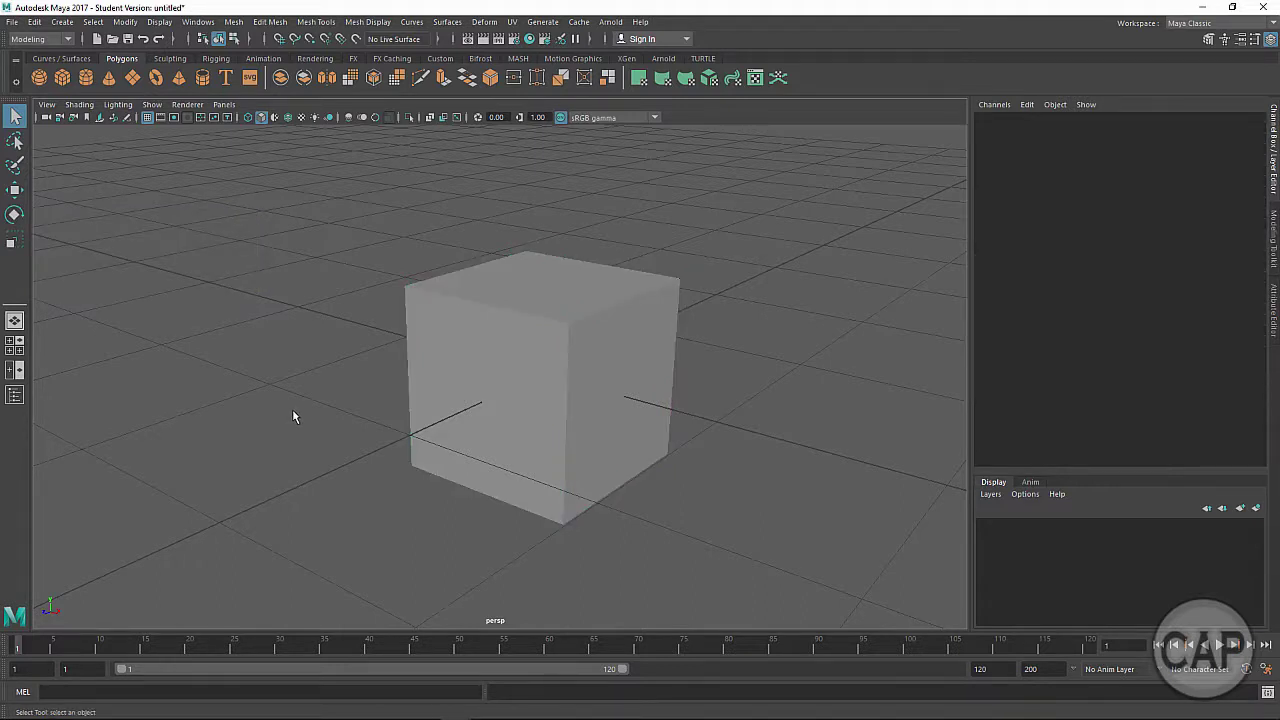
left_click(467, 400)
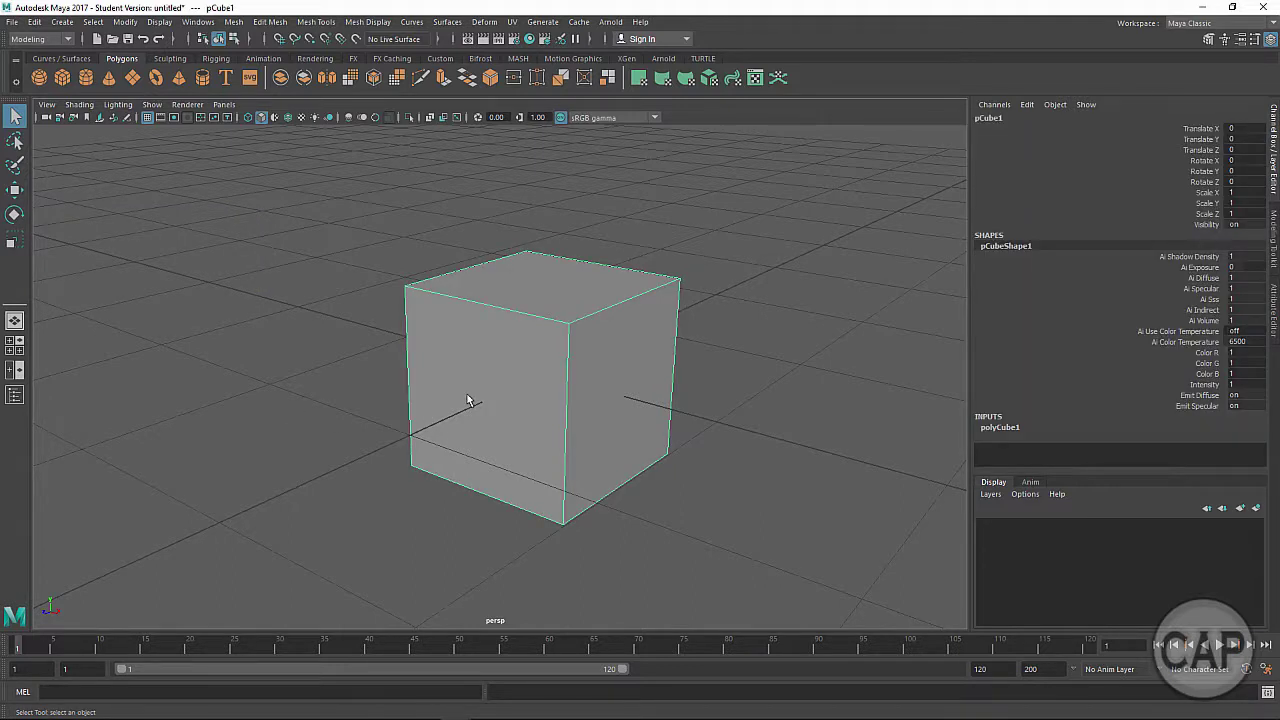
Use the W, E and R hotkeys in turn, leaving the Scale Tool active on pCube1.
key("w")
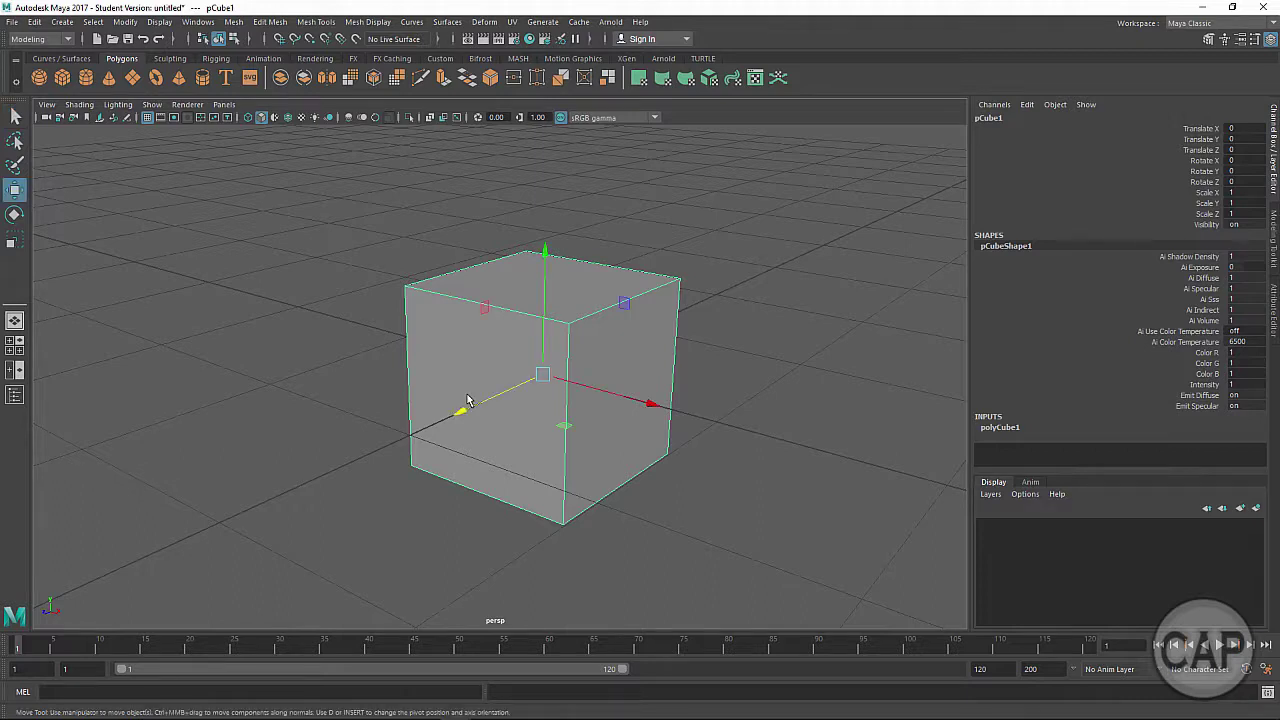
key("e")
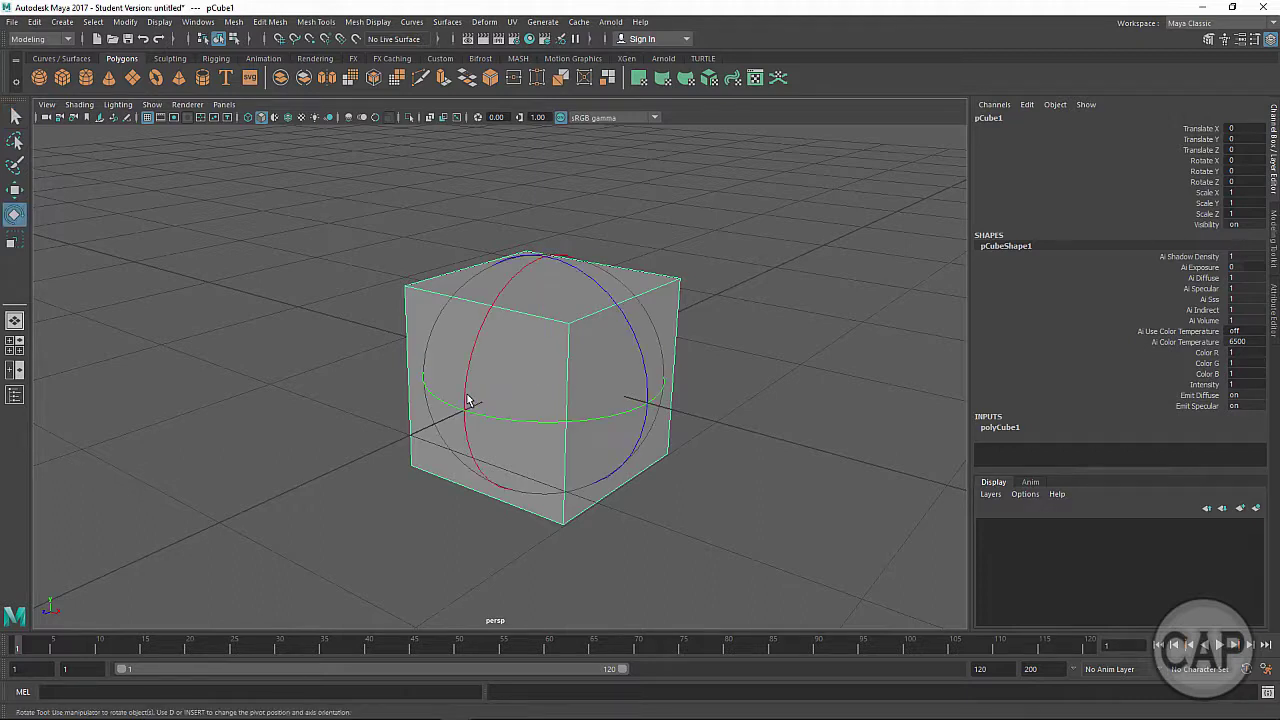
key("r")
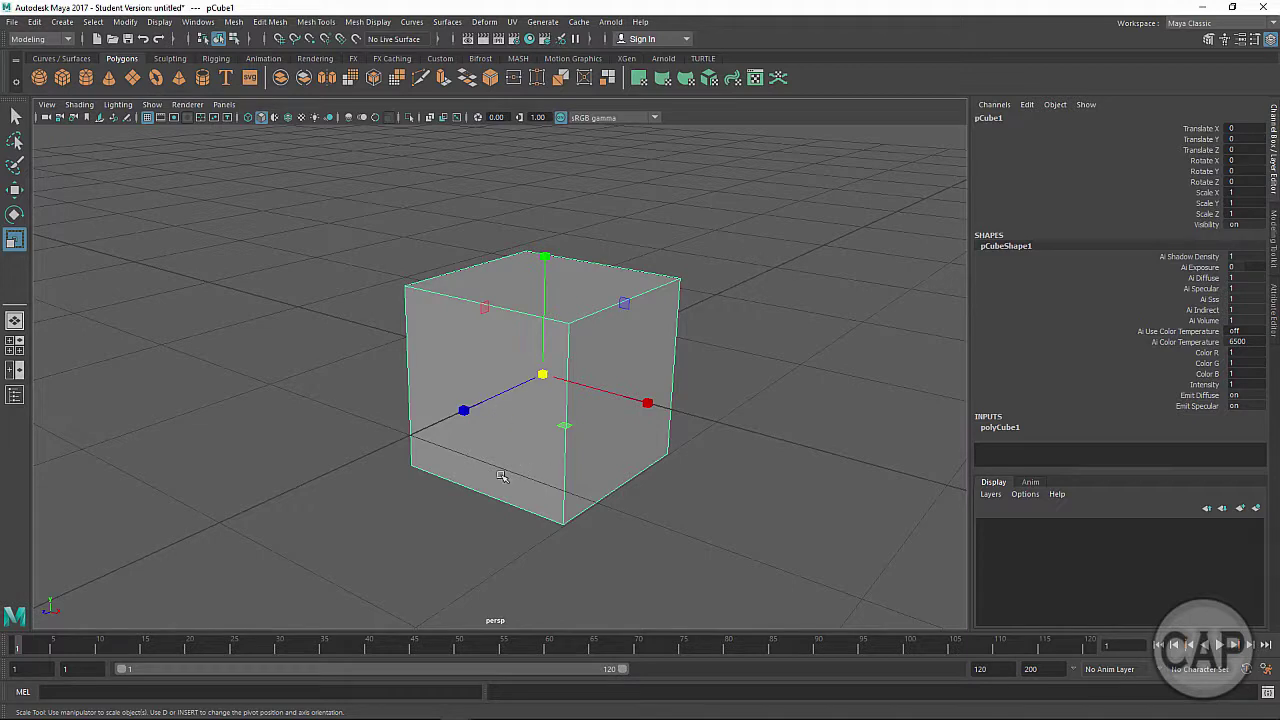
Resize the cube with the scale plane handles to 0.702, 0.833, 1.069.
right_click_drag(498, 478, 674, 443, "alt")
left_click_drag(674, 443, 500, 248, "alt")
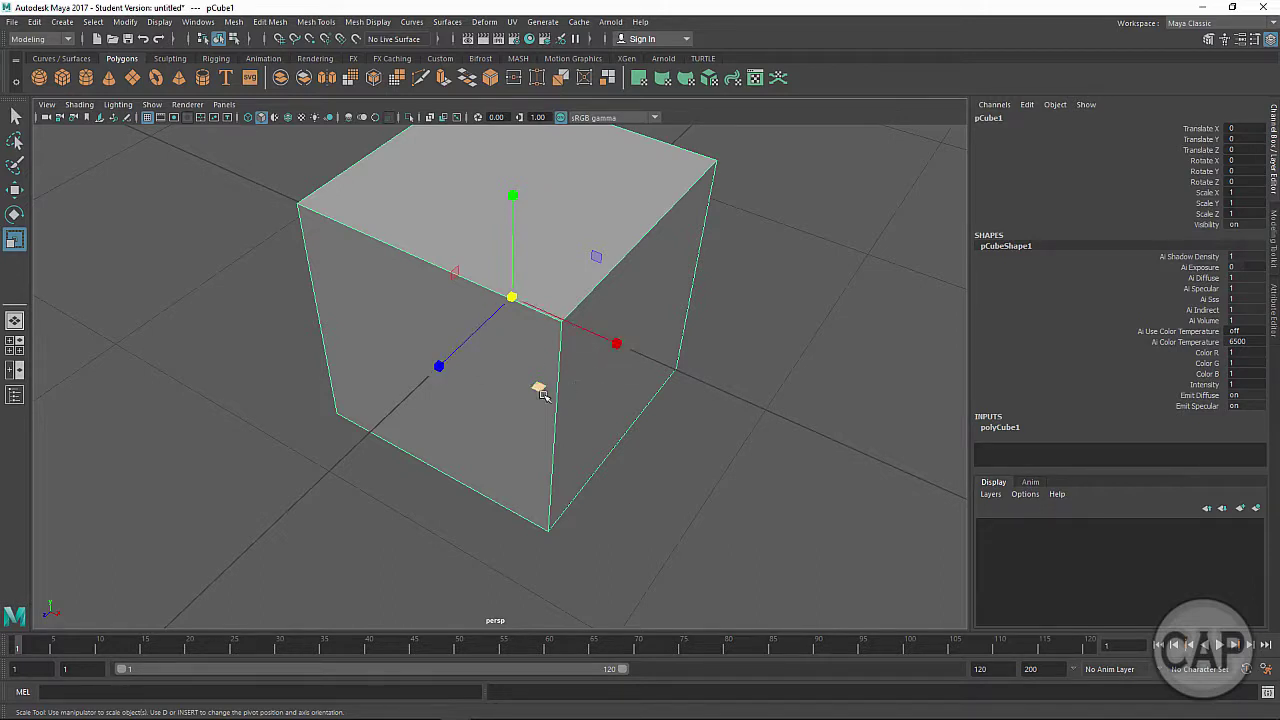
left_click_drag(539, 389, 590, 440)
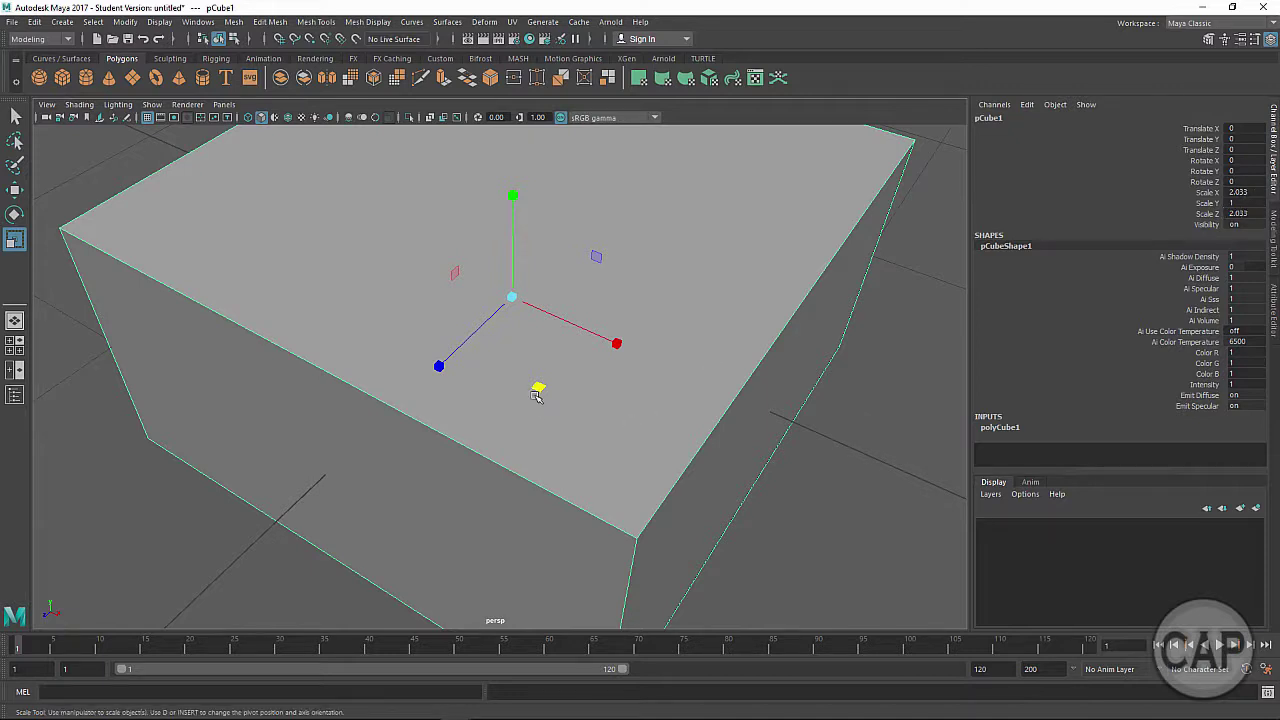
left_click_drag(539, 389, 505, 387)
key("f")
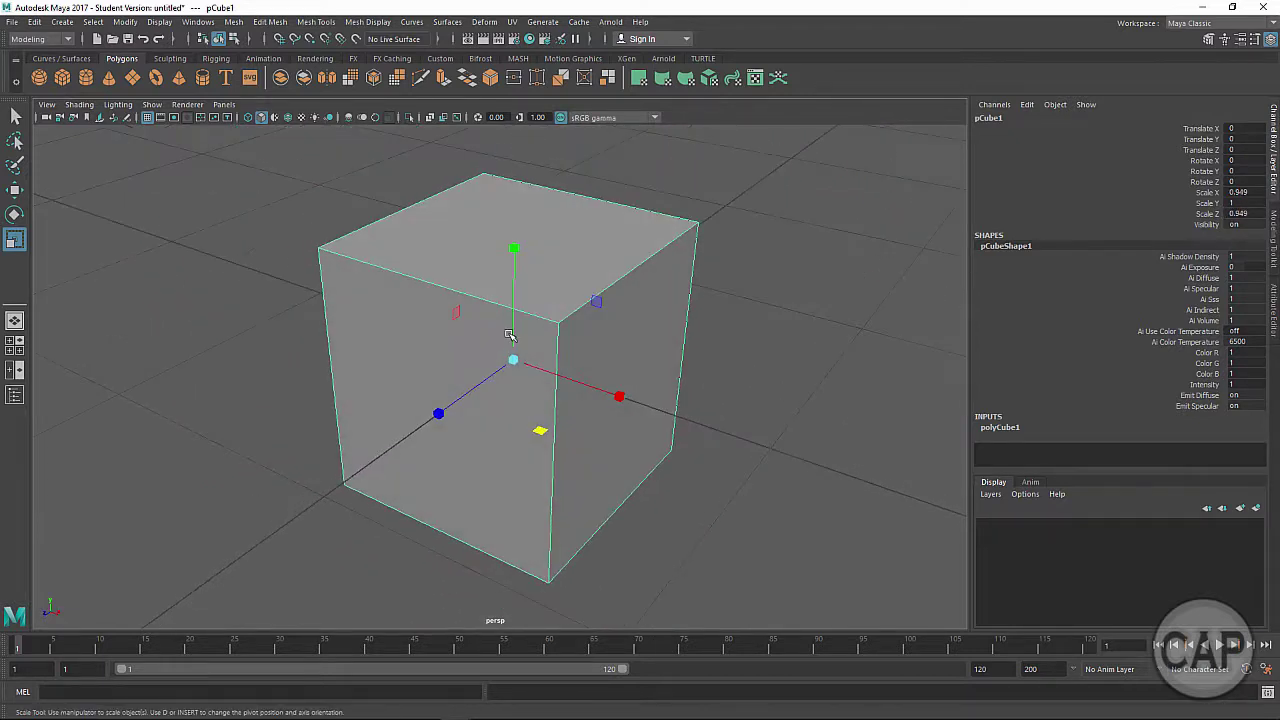
mouse_move(463, 314)
left_mouse_down()
mouse_move(374, 329)
mouse_move(493, 283)
mouse_move(363, 334)
mouse_move(457, 320)
mouse_move(405, 320)
mouse_move(445, 316)
left_mouse_up()
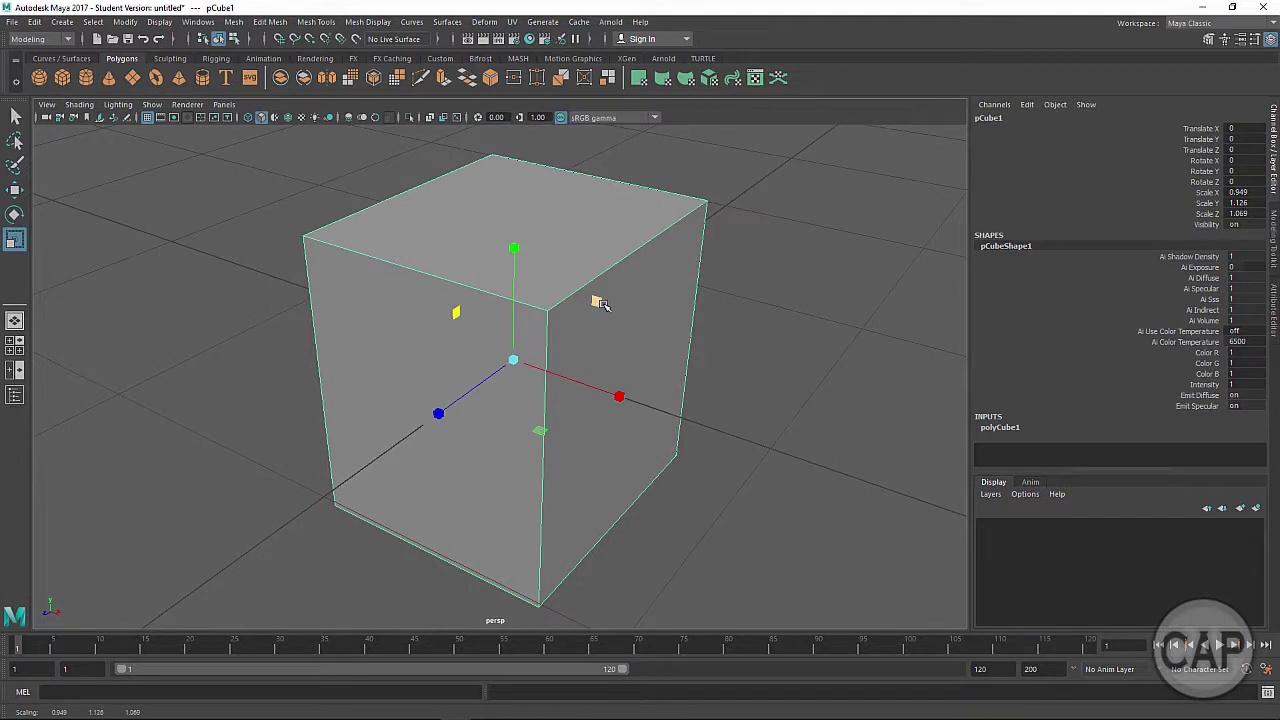
left_click_drag(598, 298, 586, 354)
Move the cube with the move plane handles to about 0.377, 0.281, 0.485.
key("w")
left_click_drag(537, 434, 600, 453)
left_click_drag(513, 329, 425, 312)
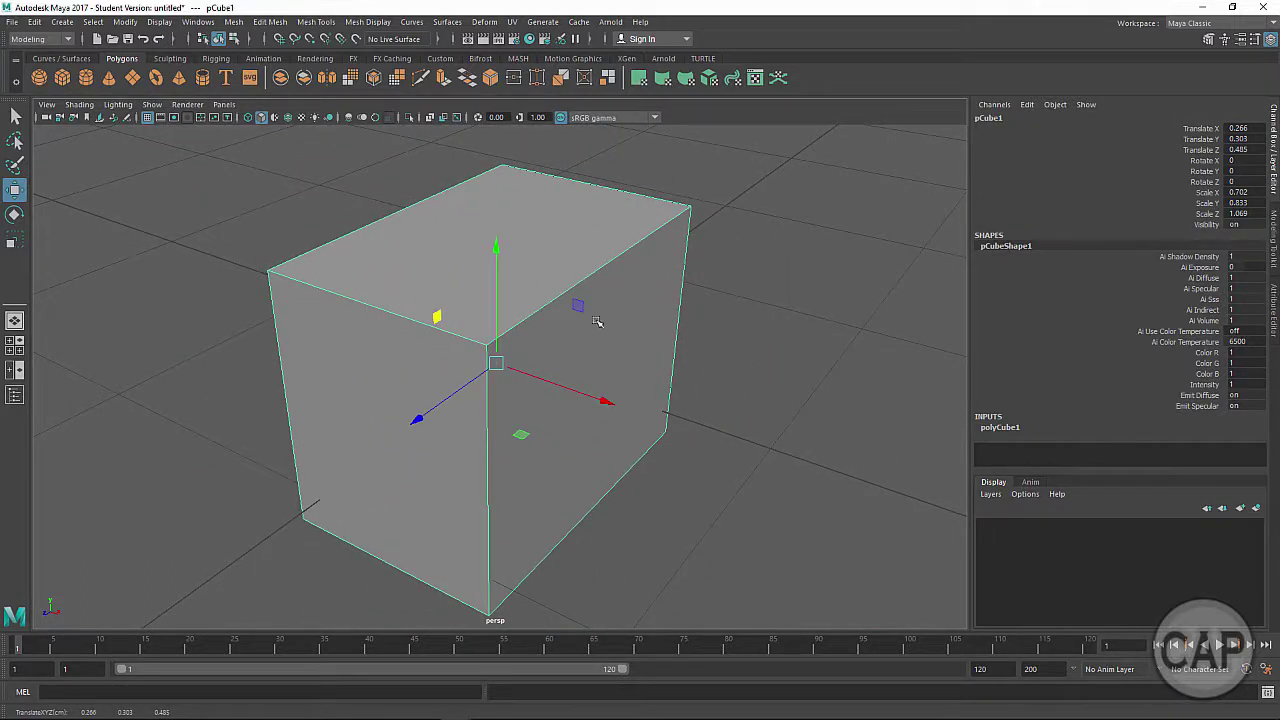
mouse_move(593, 319)
left_mouse_down()
mouse_move(717, 289)
mouse_move(609, 317)
mouse_move(746, 309)
mouse_move(610, 325)
left_mouse_up()
Free-rotate the cube with the trackball to about 8.9, 1.7 and -10.5 degrees.
key("e")
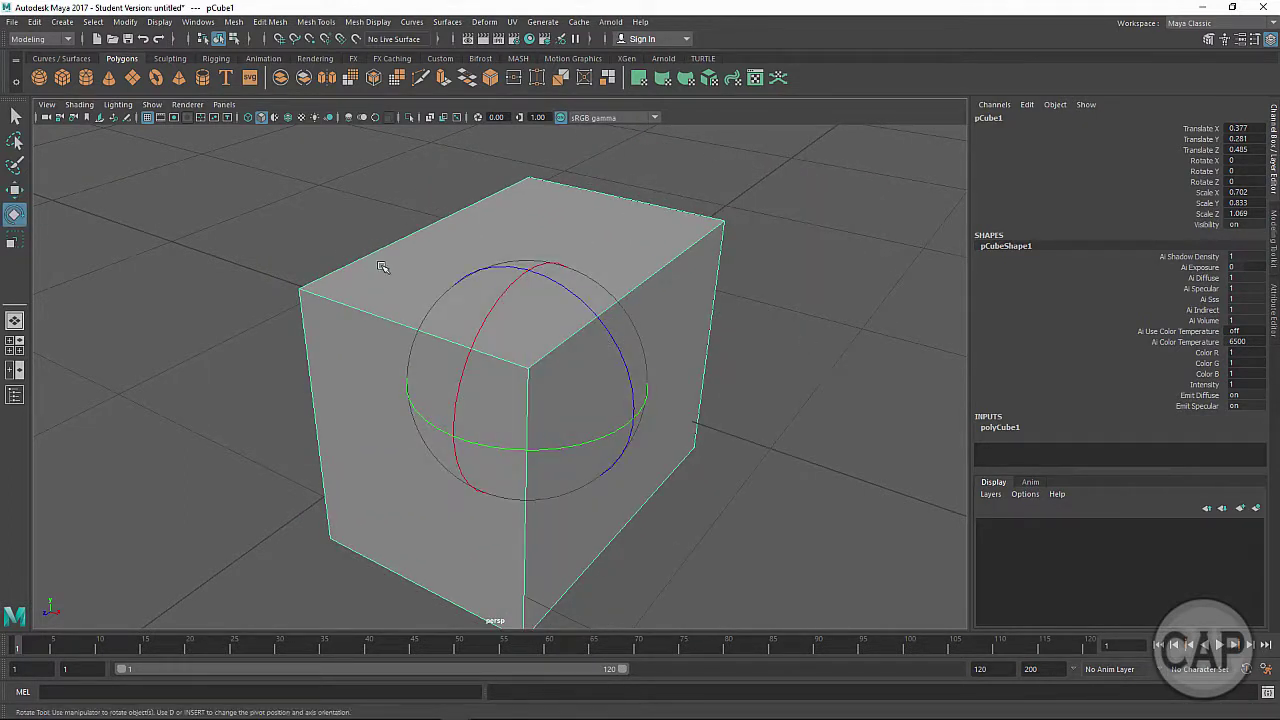
left_click_drag(484, 357, 714, 418)
right_click_drag(643, 394, 509, 394, "alt")
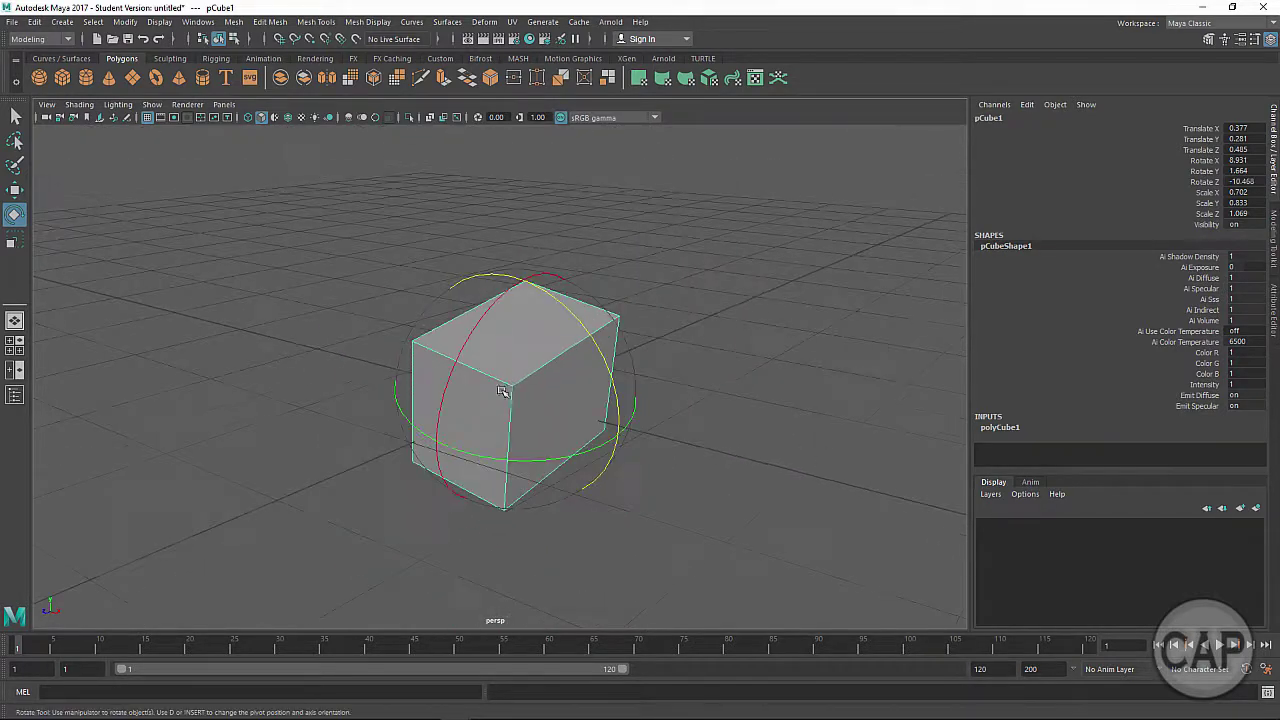
mouse_move(509, 394)
left_mouse_down("alt")
mouse_move(480, 423)
mouse_move(500, 432)
mouse_move(515, 398)
left_mouse_up("alt")
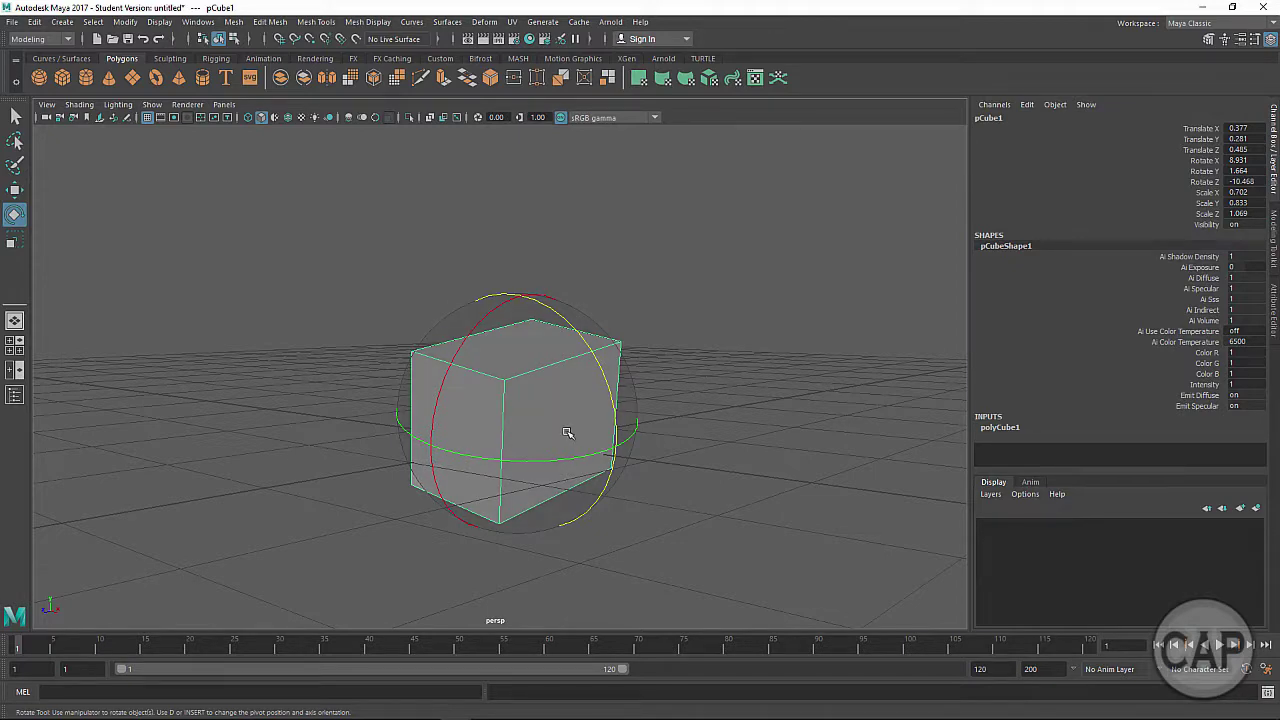
Orbit, dolly and pan the camera to inspect the tilted cube from several angles.
left_click_drag(538, 471, 543, 490, "alt")
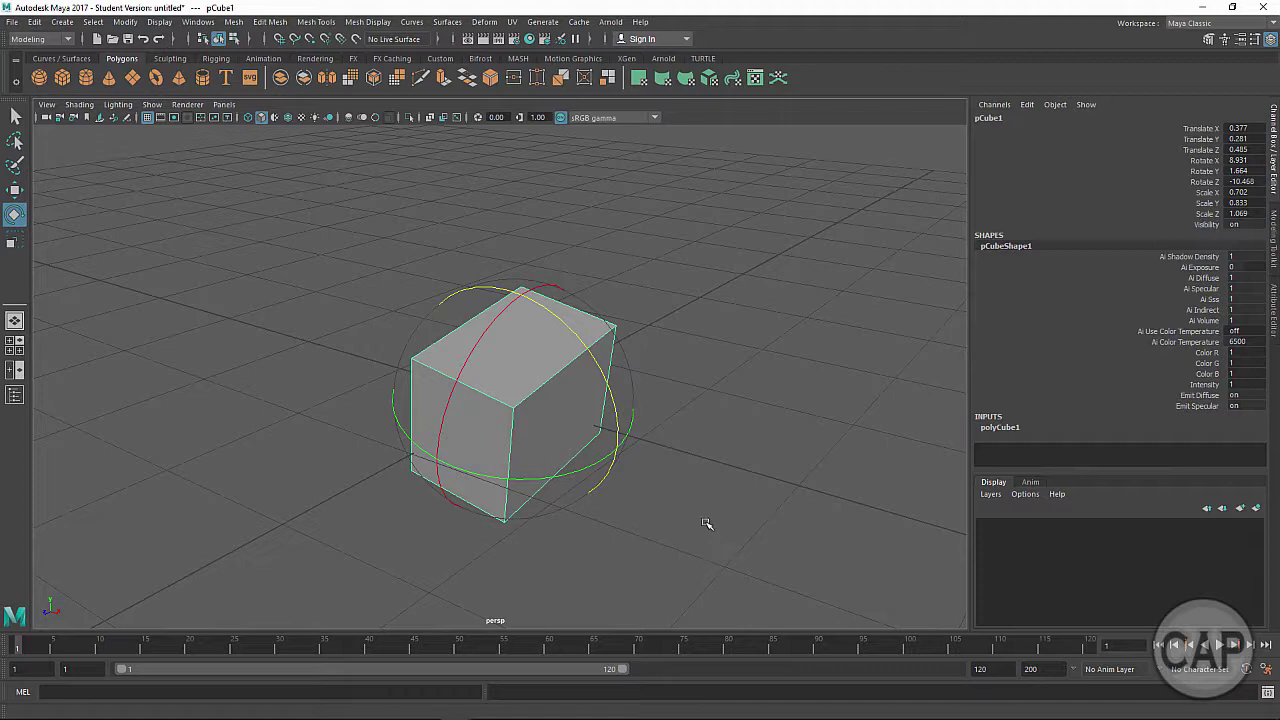
left_click_drag(694, 520, 657, 517, "alt")
right_click_drag(657, 517, 531, 458, "alt")
middle_click_drag(531, 458, 646, 440, "alt")
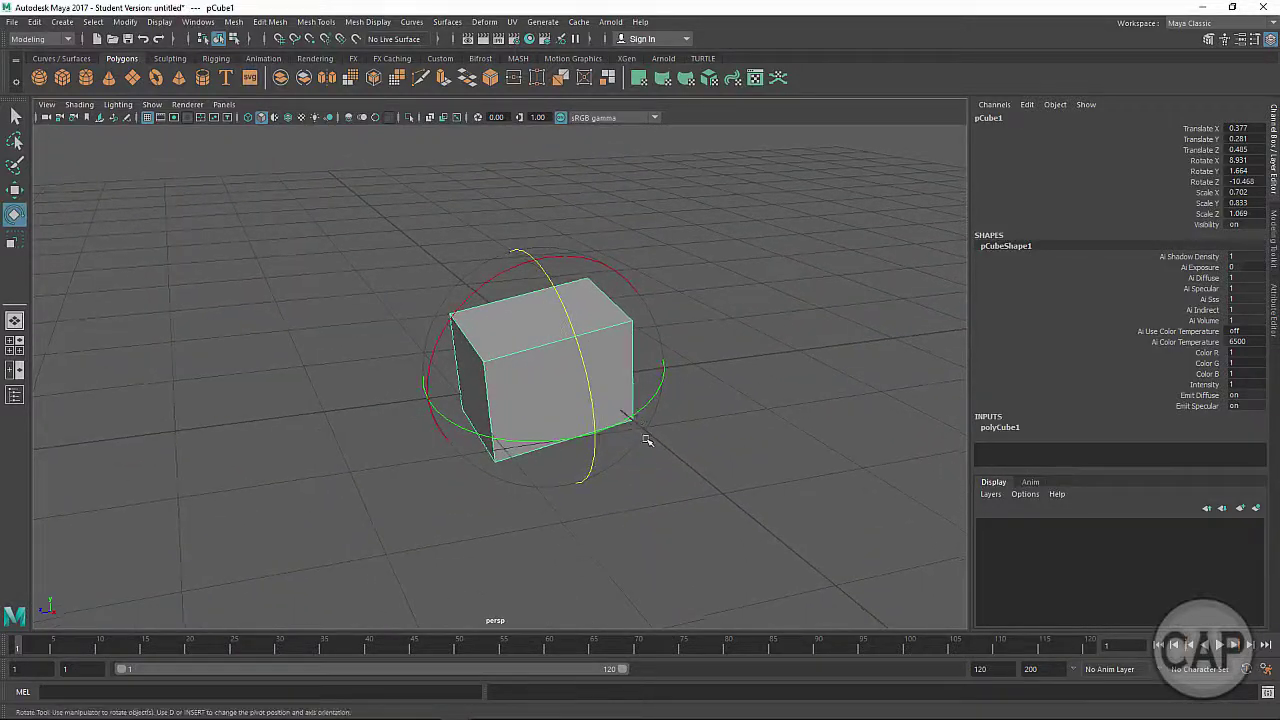
left_click_drag(646, 440, 531, 525, "alt")
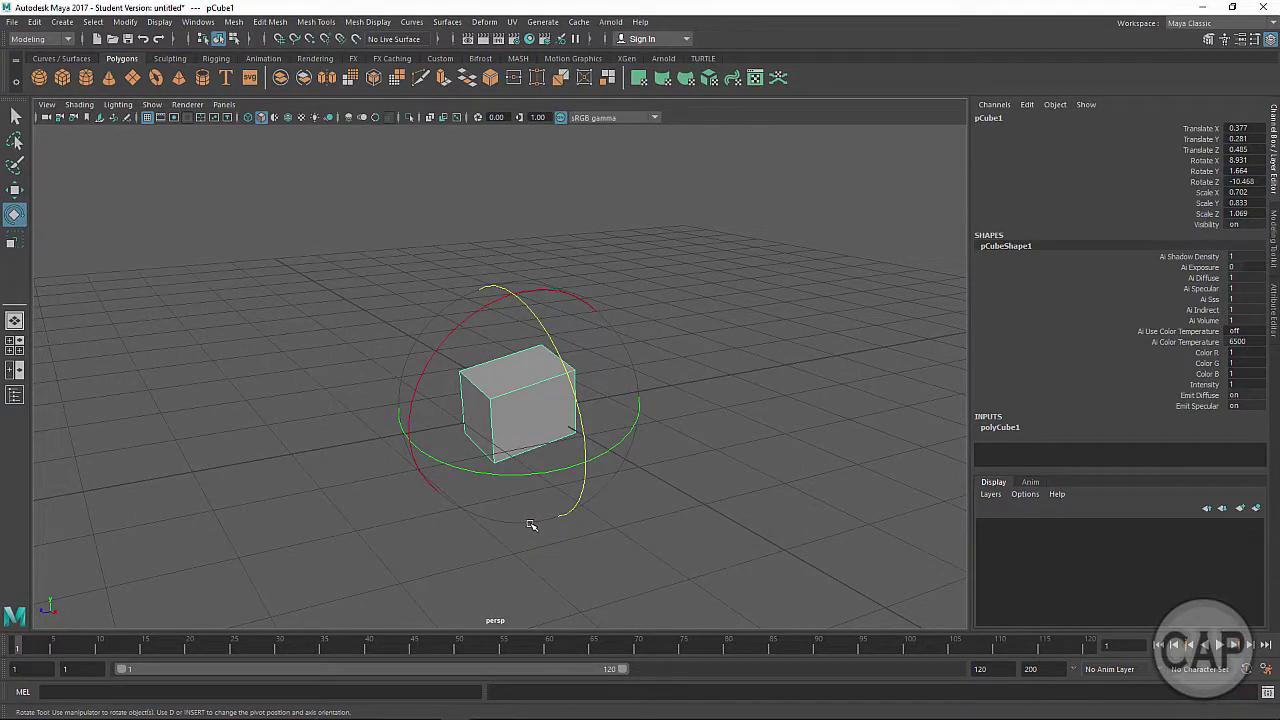